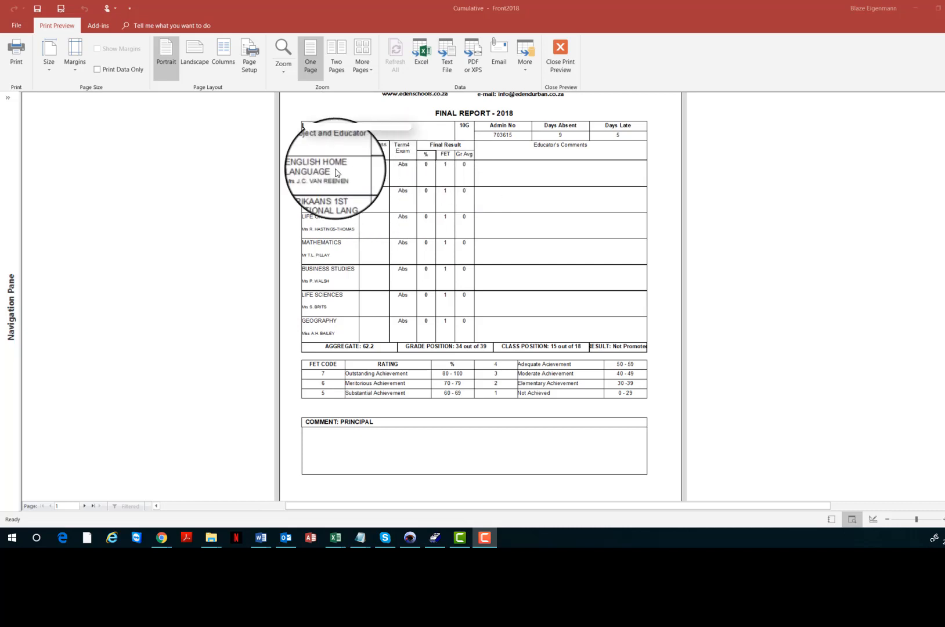
Switch the 2018 final report to design view and inspect the term 4 exam and final percentage fields
right_click(445, 210)
click(399, 223)
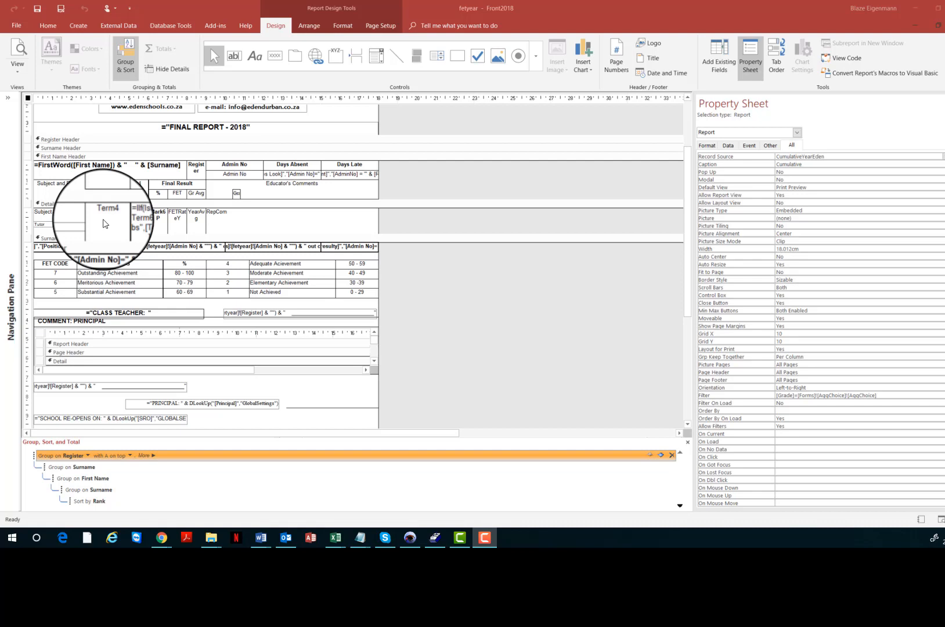
click(159, 225)
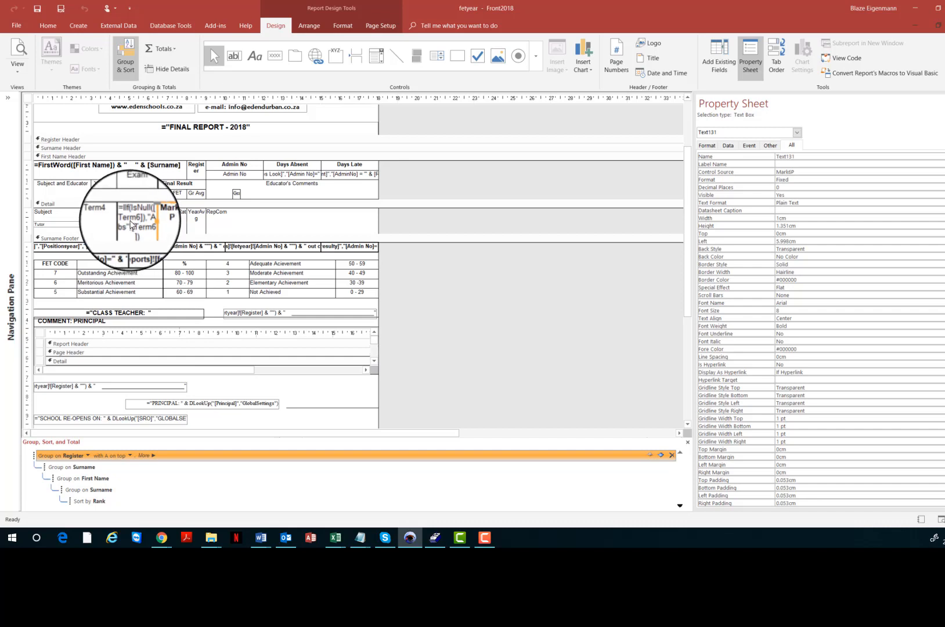
right_click(132, 224)
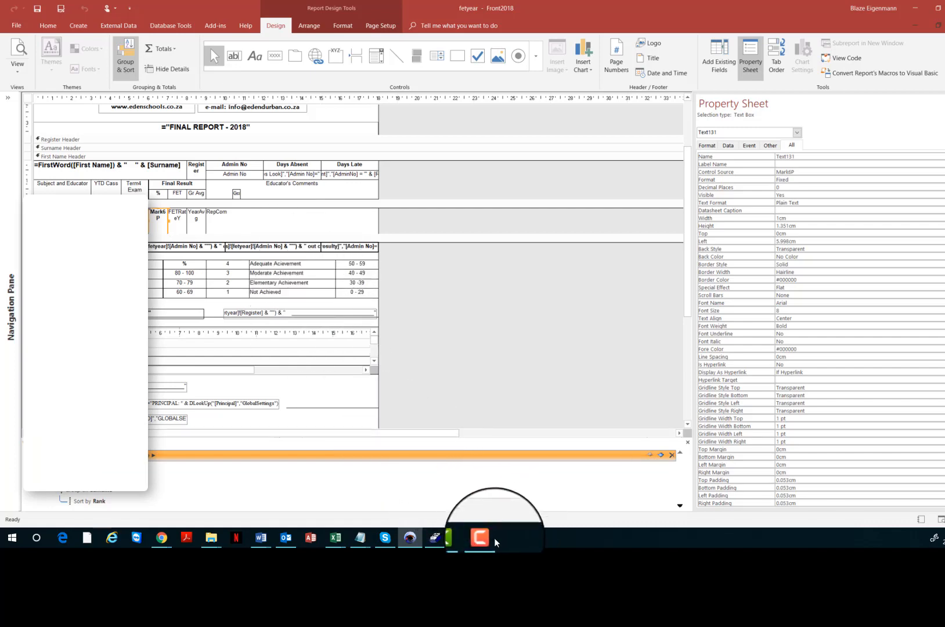
View the SA-SAMS task assessments, then switch to Excel and maximize the jen-ENG-10P-Term4-2018.xlsx marksheet
click(435, 539)
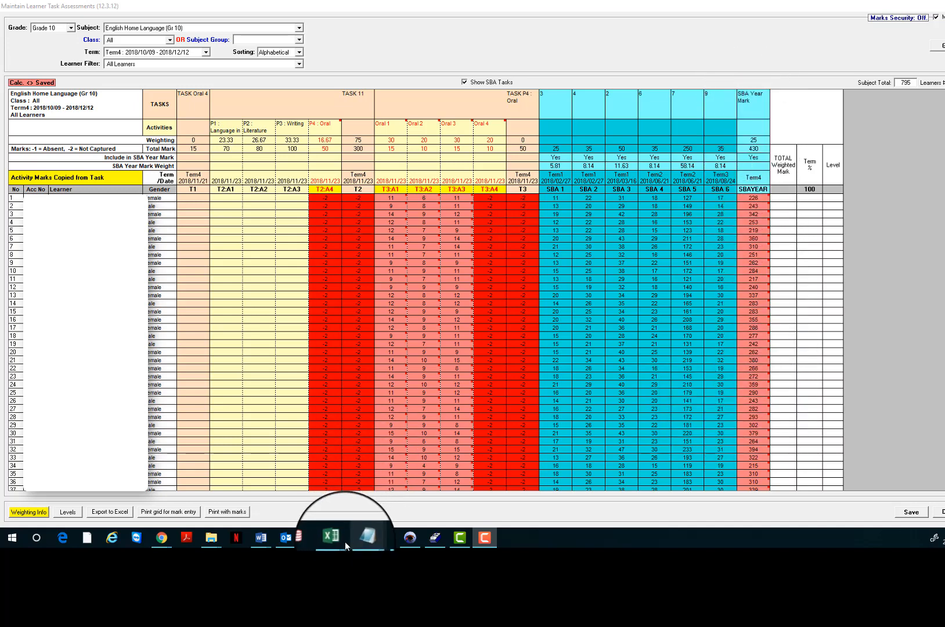
mouse_move(342, 543)
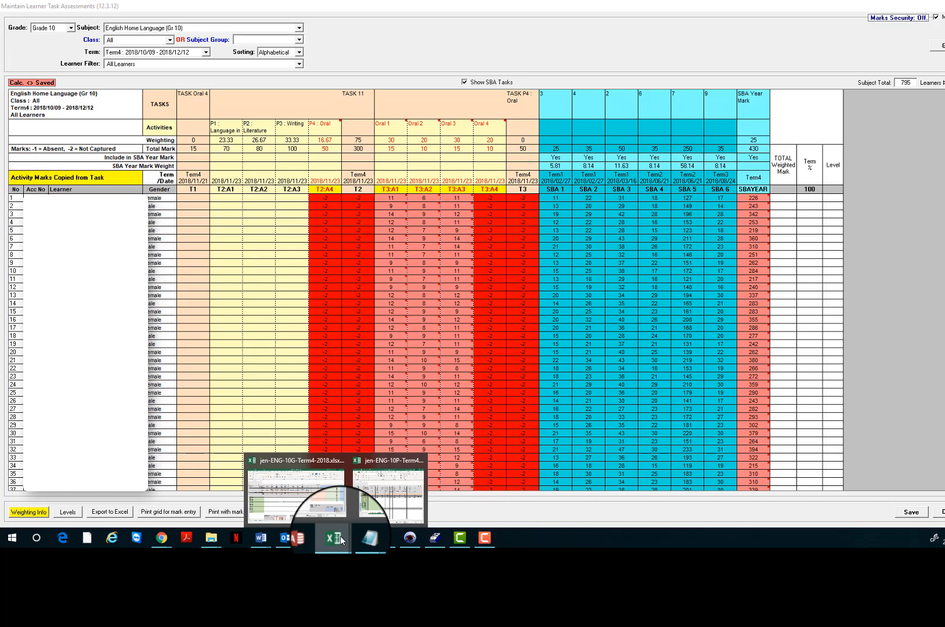
click(378, 508)
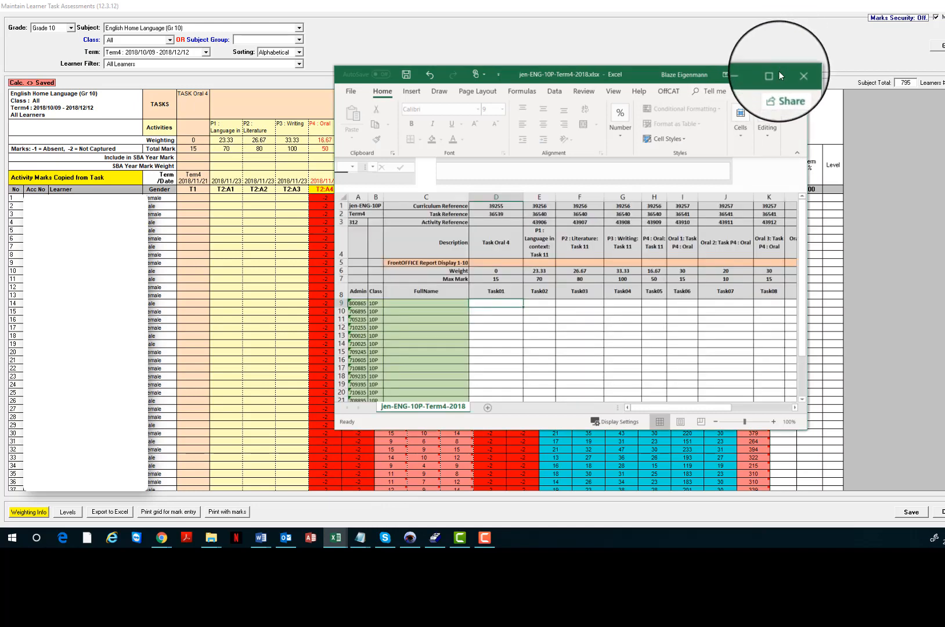
click(774, 76)
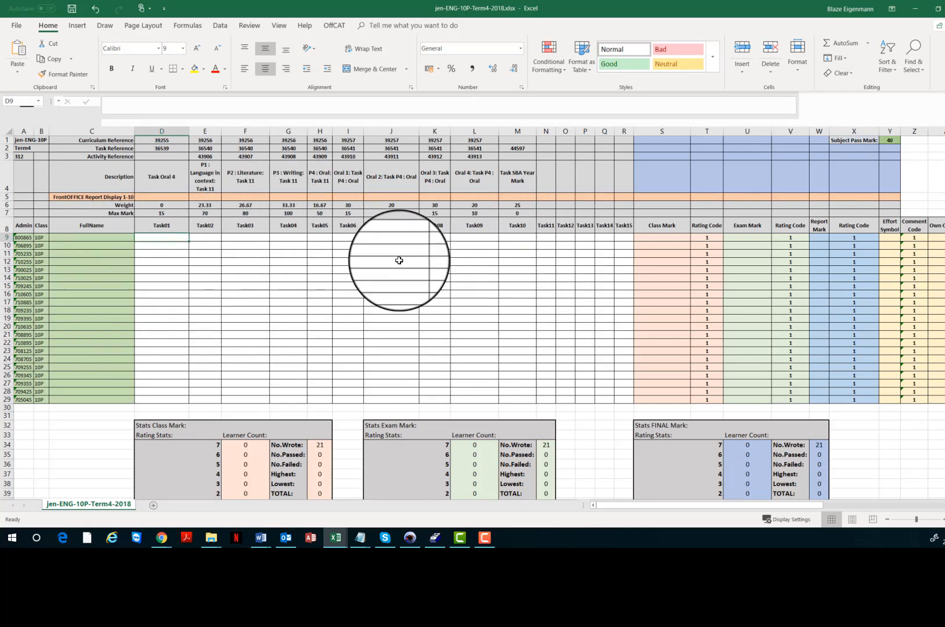
Examine the Task01 to Task10 mark columns in the 10P marksheet, especially the Task SBA Year Mark column
drag(519, 237, 518, 245)
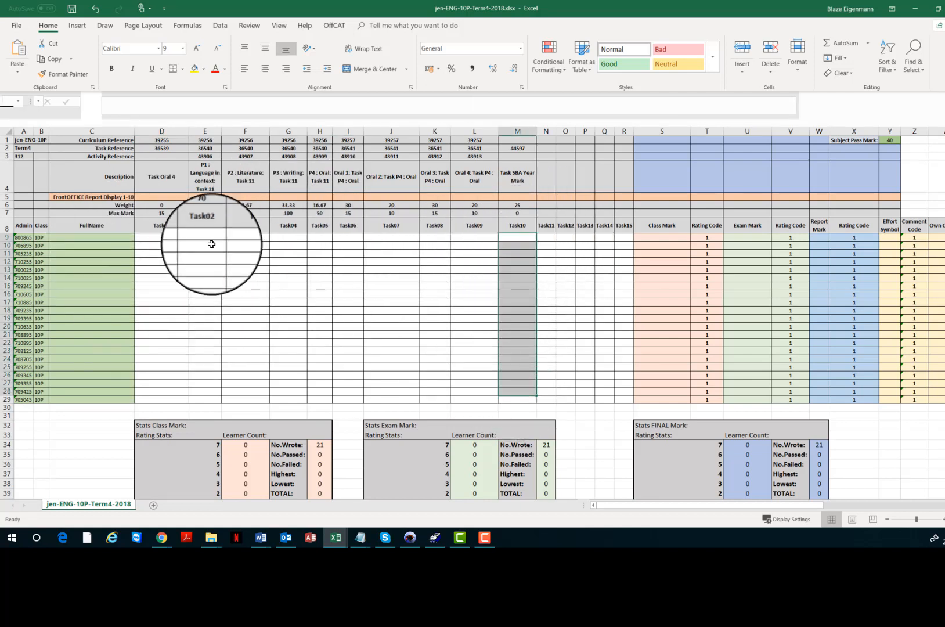
drag(167, 237, 406, 385)
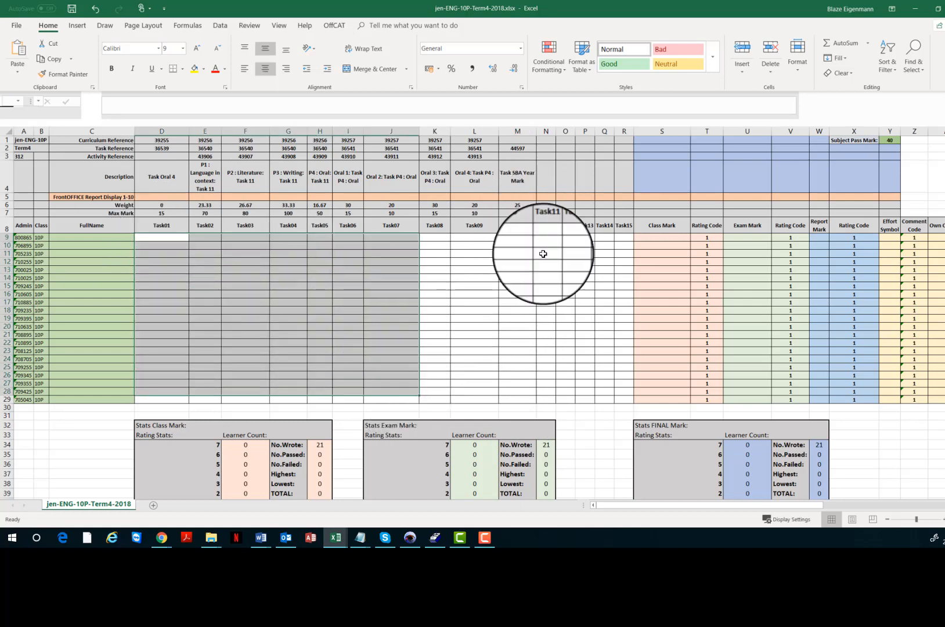
click(517, 244)
click(517, 235)
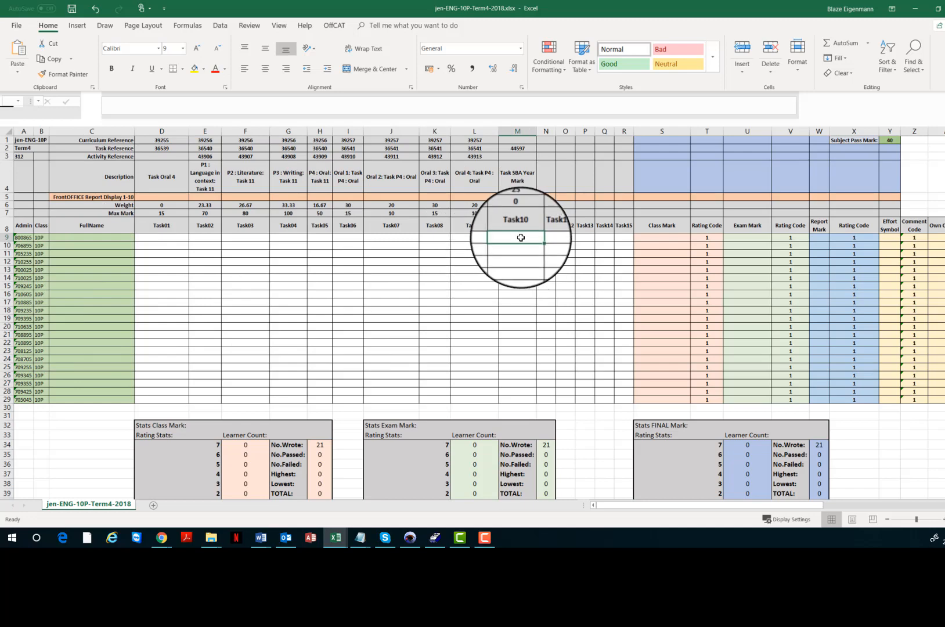
drag(517, 236, 517, 408)
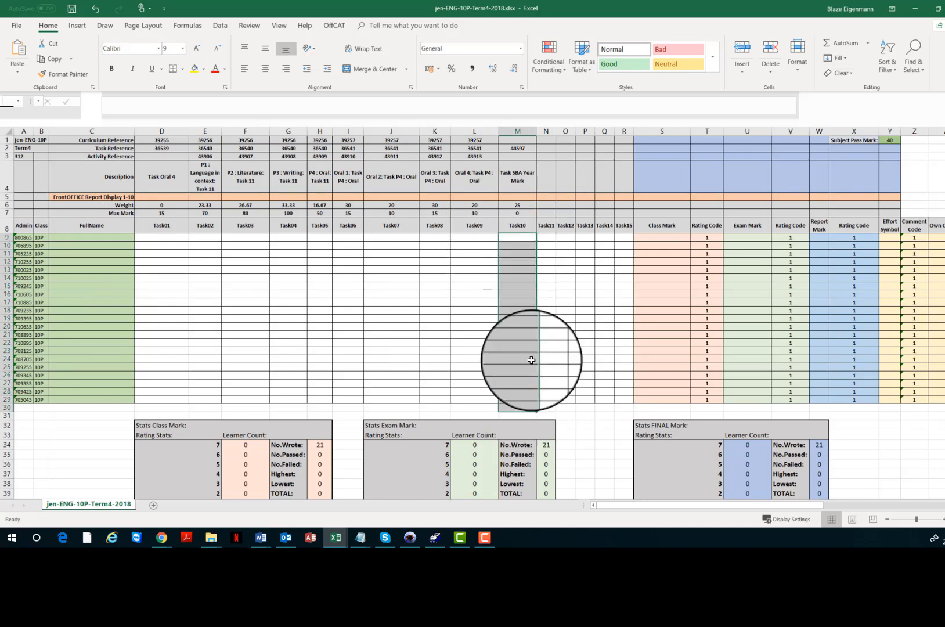
click(517, 226)
Switch to SA-SAMS and examine the P3 Writing activity marks in the Grade 10 English Home Language grid
click(435, 538)
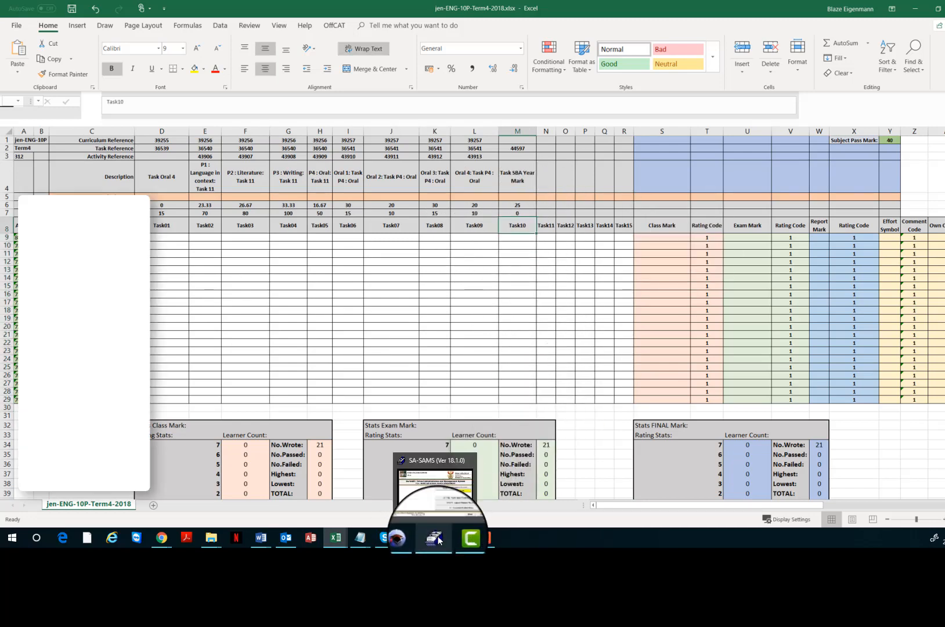
click(437, 538)
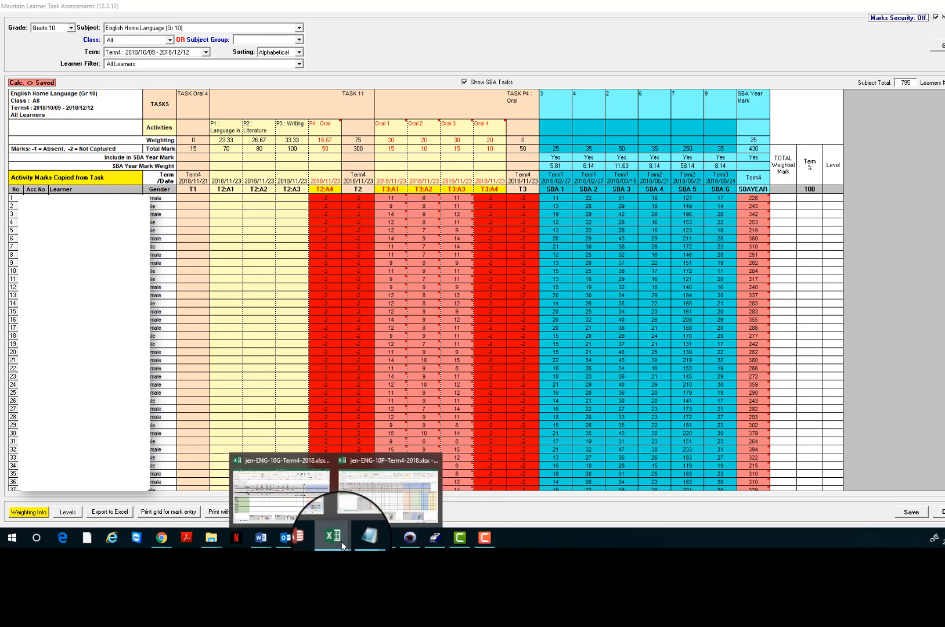
click(273, 279)
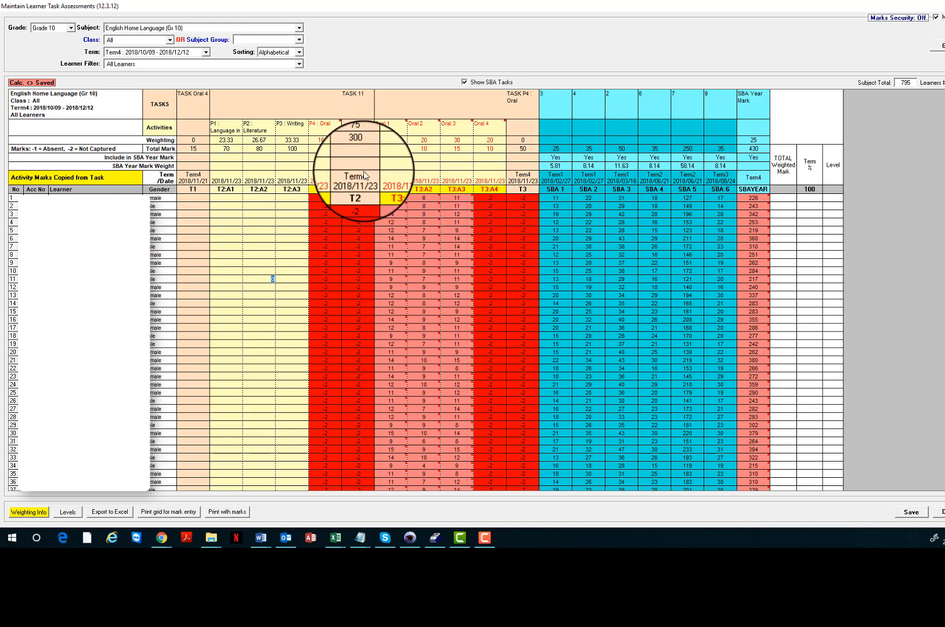
click(282, 223)
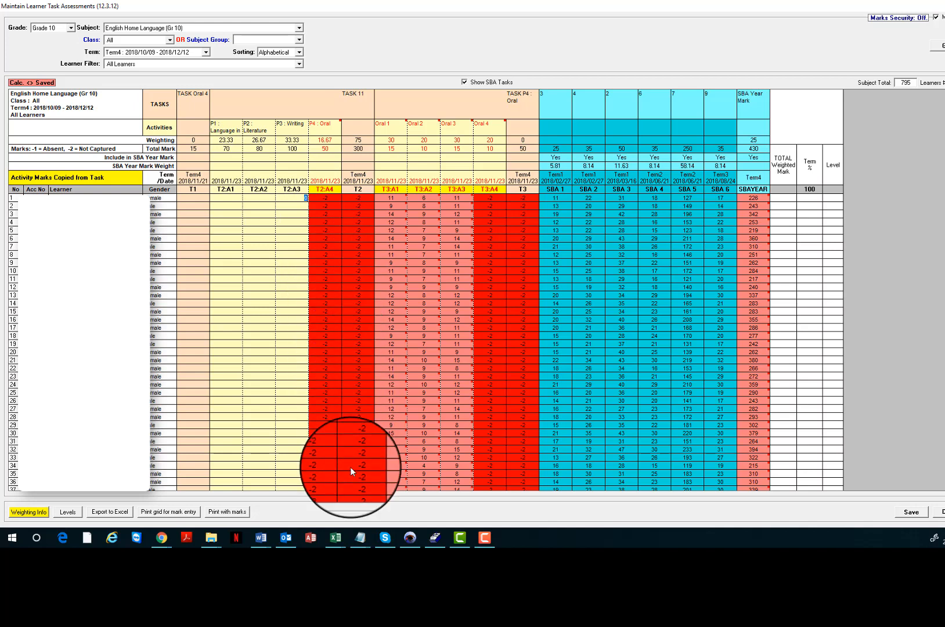
Bring up the jen-ENG-10G-Term4-2018.xlsx marksheet and arrange its widened window below the SA-SAMS column headings for comparison
mouse_move(340, 538)
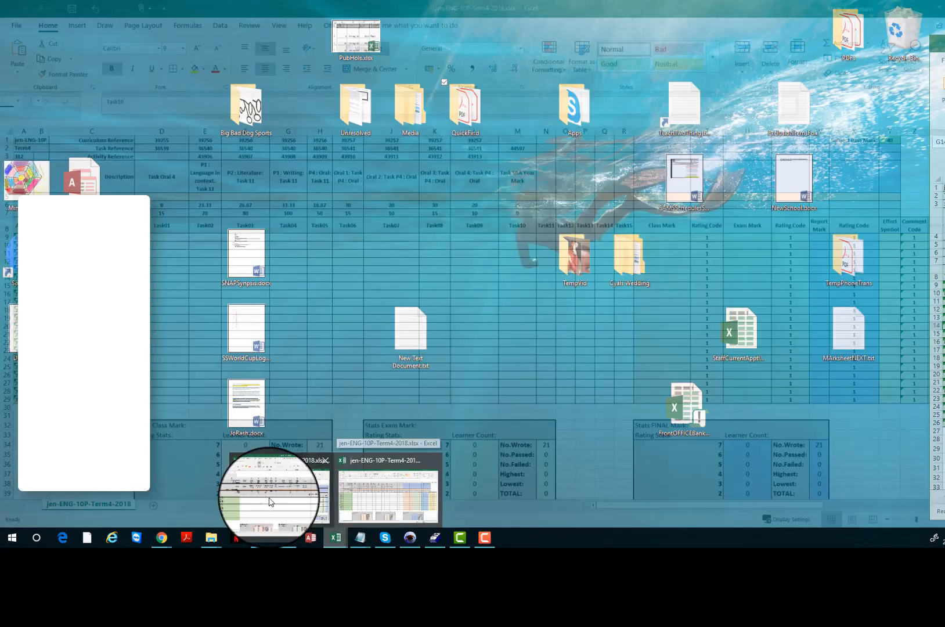
click(270, 498)
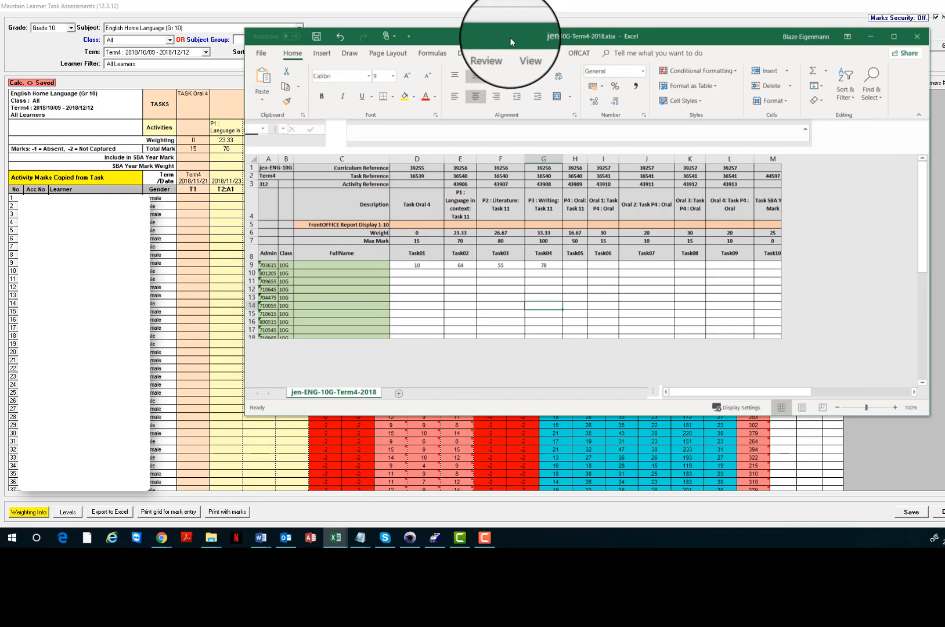
drag(510, 34, 368, 210)
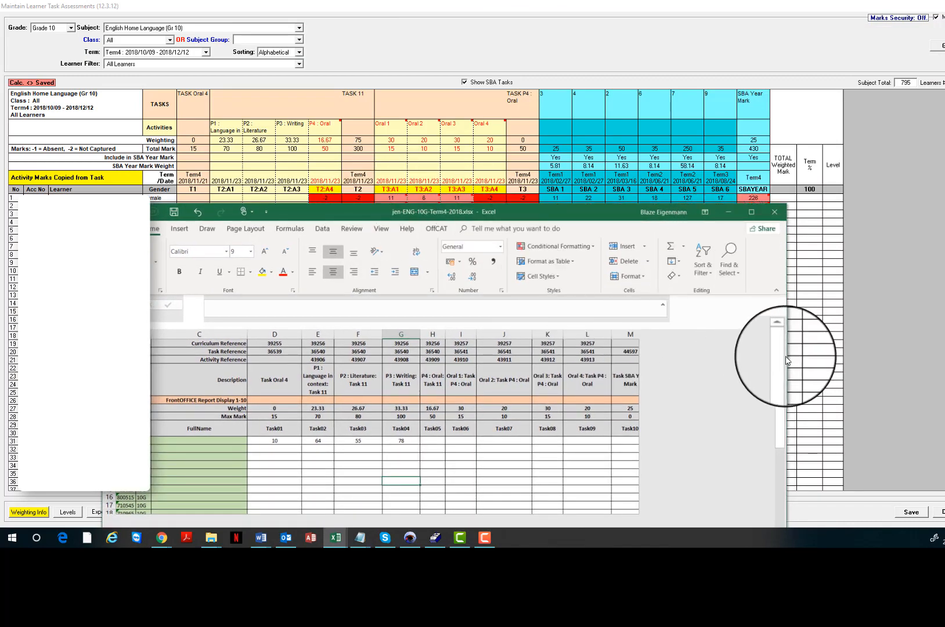
drag(787, 356, 895, 347)
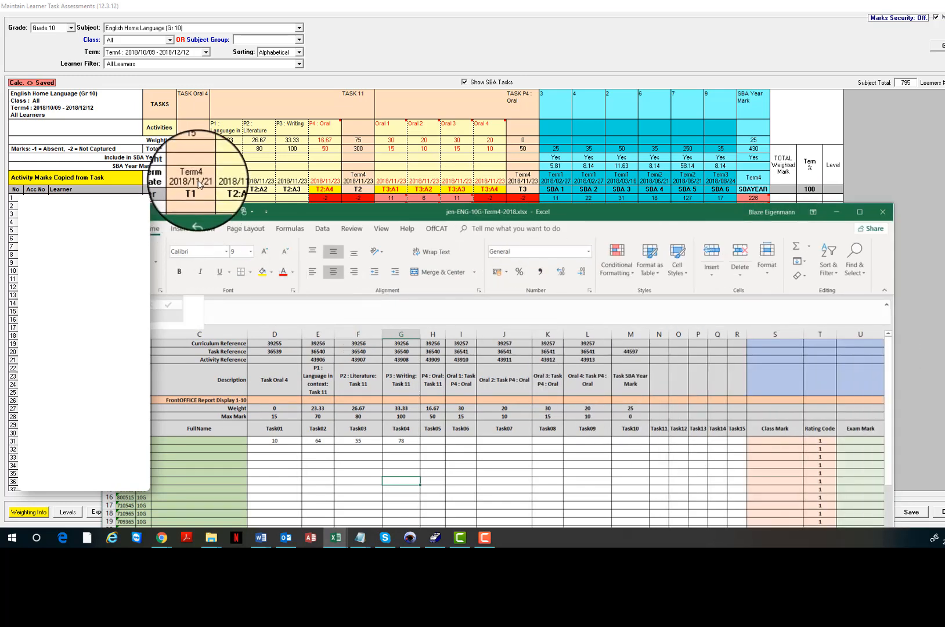
drag(328, 212, 326, 222)
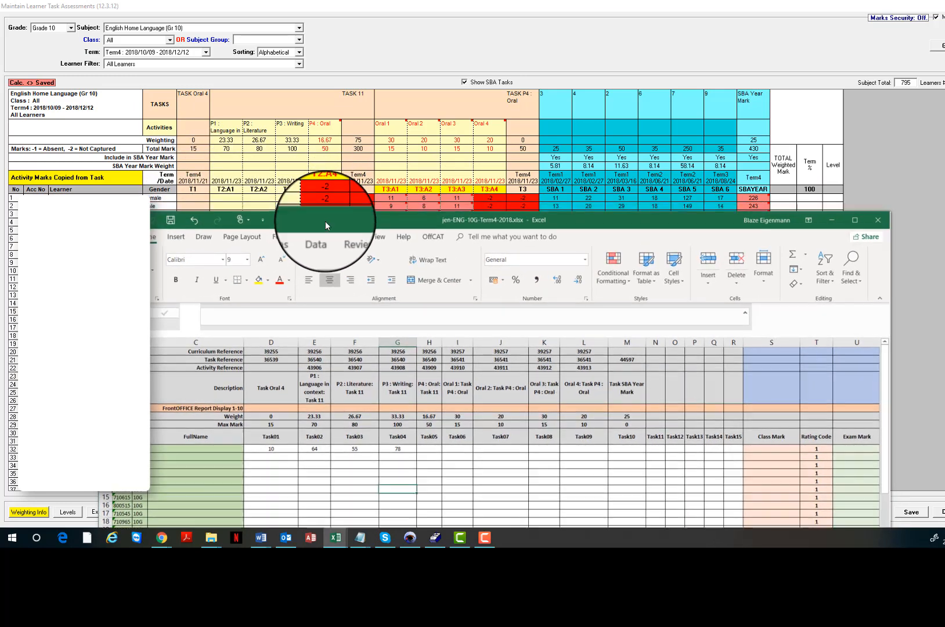
Compare the first learner's Task01 to Task04 marks and Task05 to Task10 cells with the SA-SAMS task columns
click(284, 451)
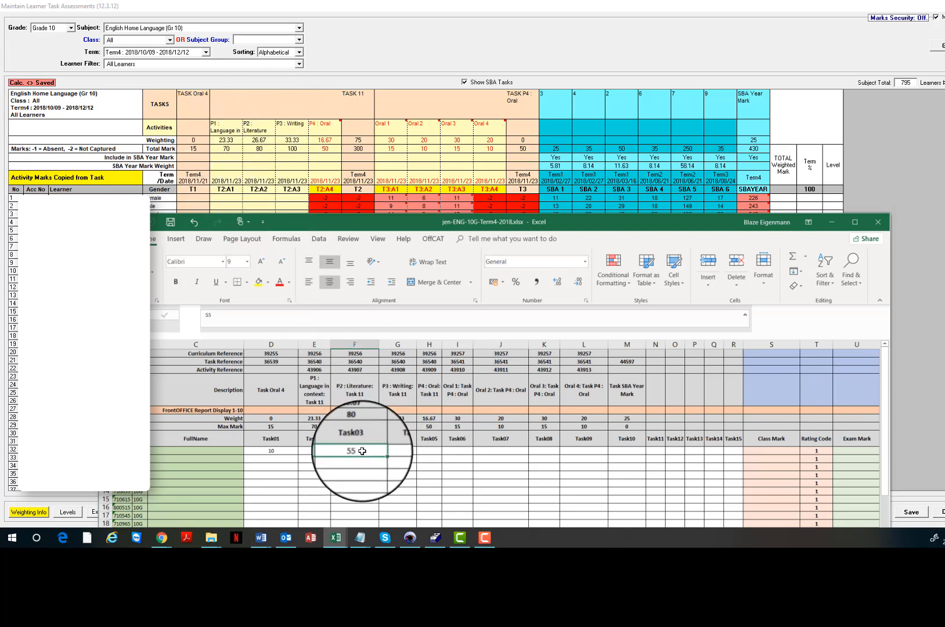
click(406, 450)
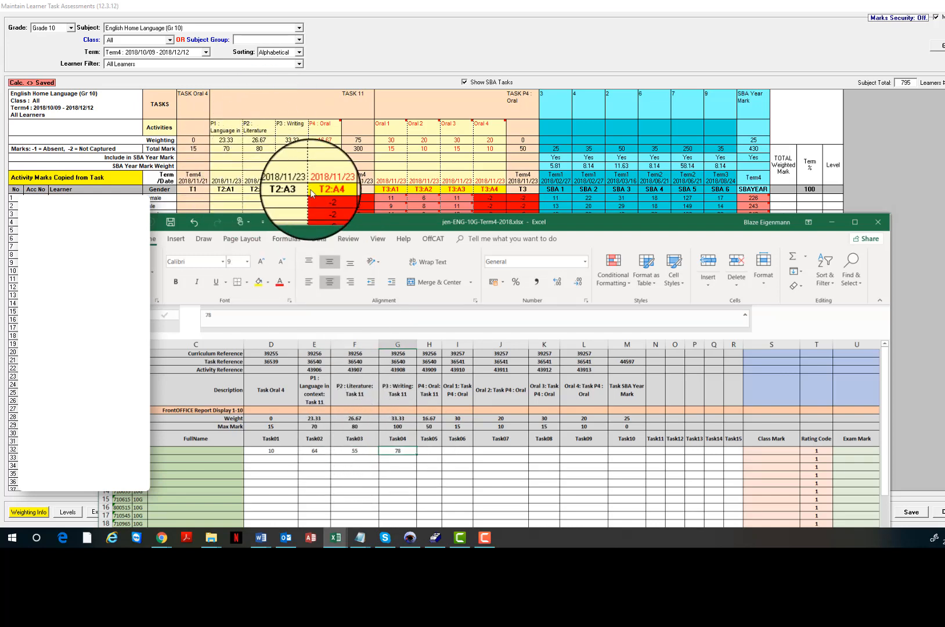
drag(372, 451, 266, 451)
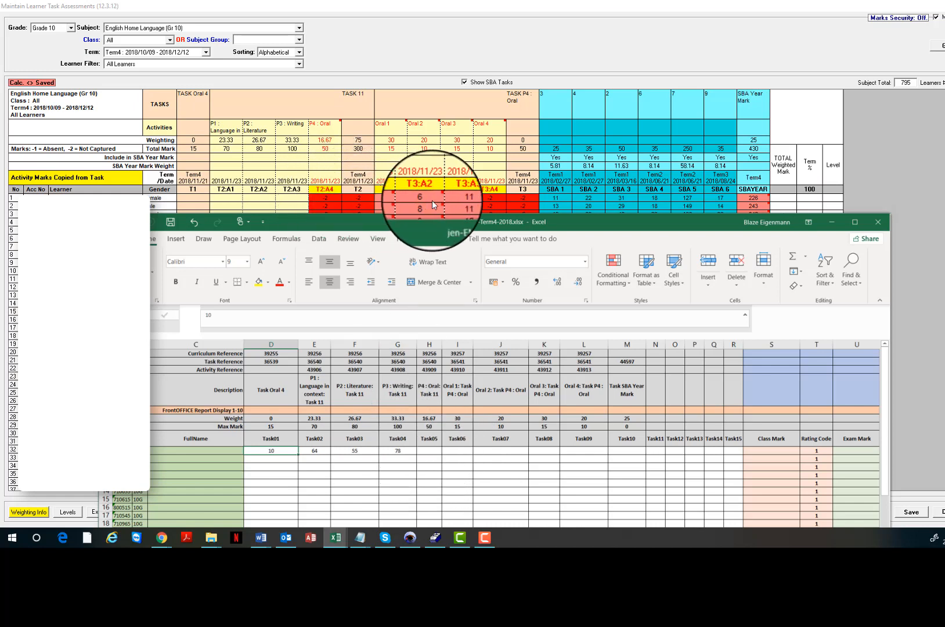
click(430, 451)
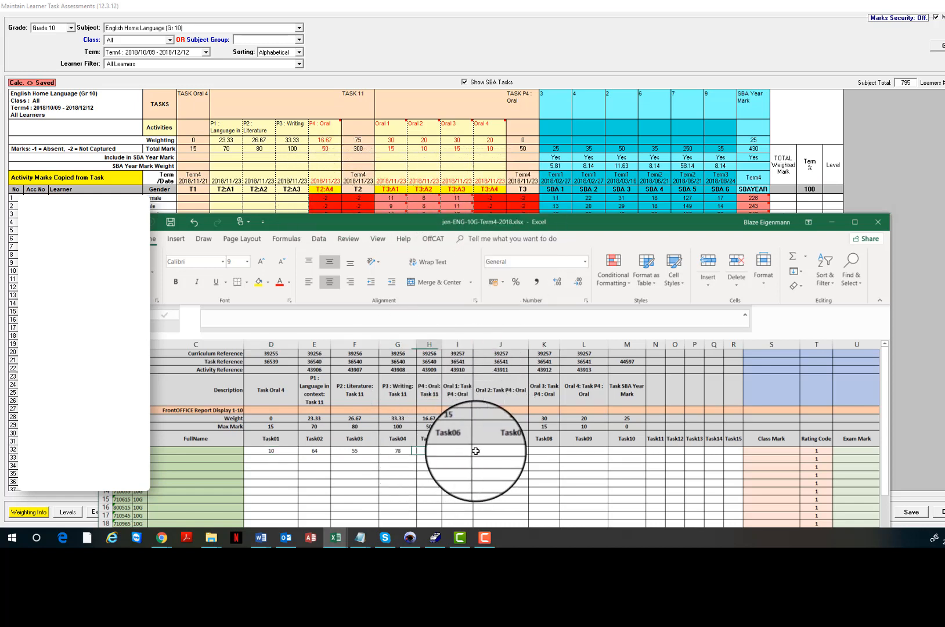
drag(476, 452, 617, 452)
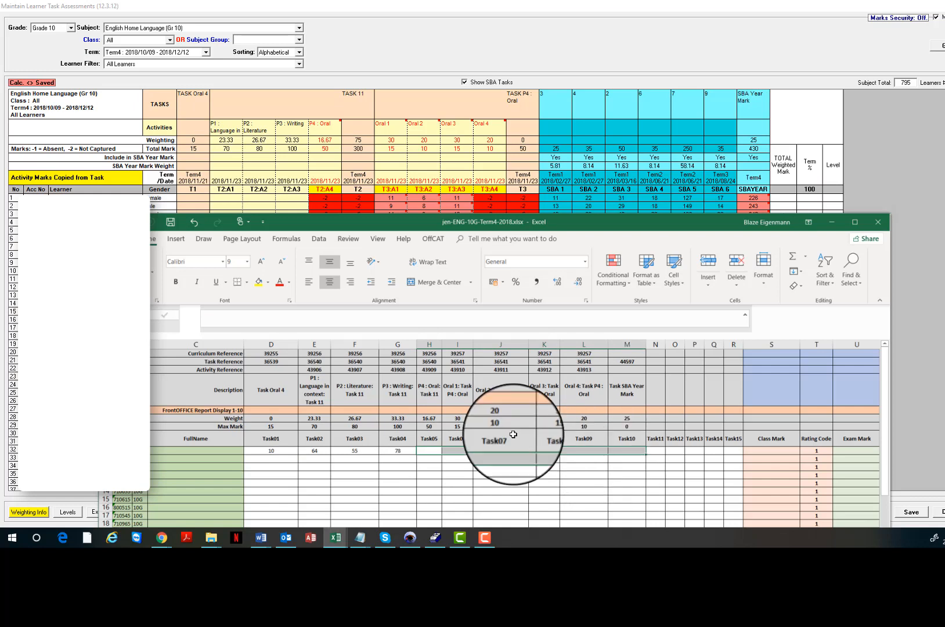
drag(400, 451, 267, 451)
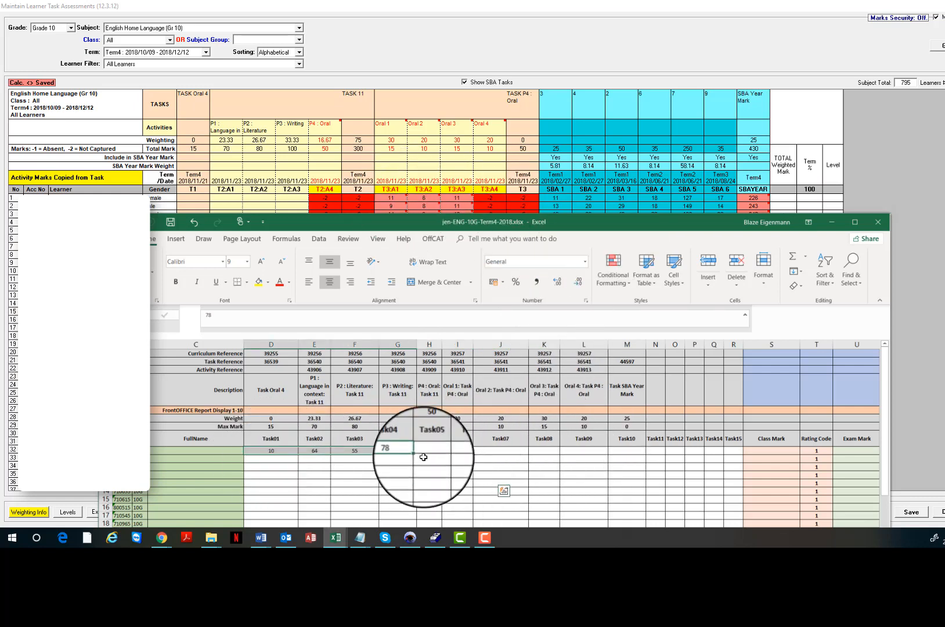
drag(426, 452, 622, 452)
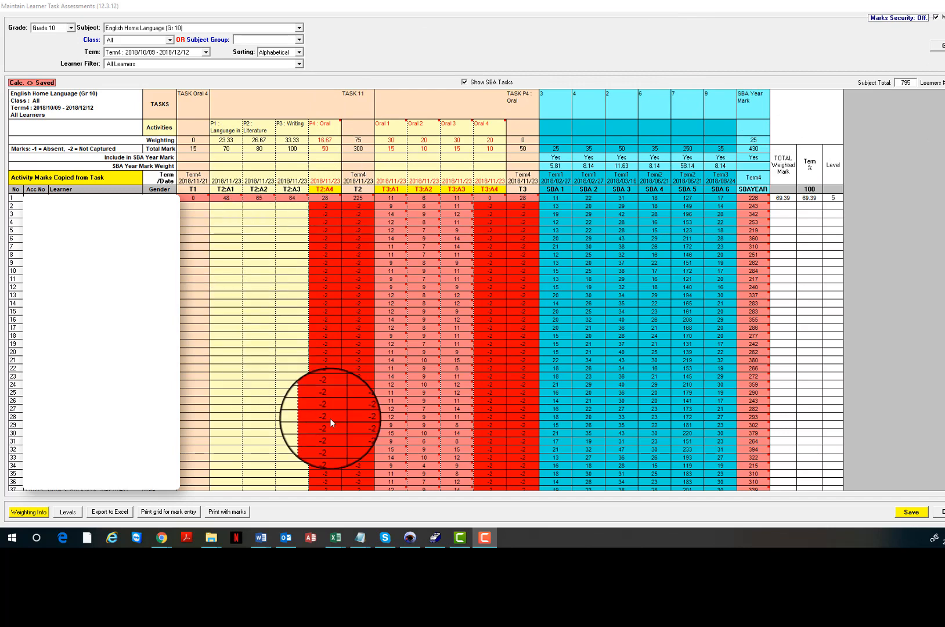
Review the jen-ENG-10P-Term4-2018.xlsx marksheet in Excel, then switch back to SA-SAMS
mouse_move(335, 542)
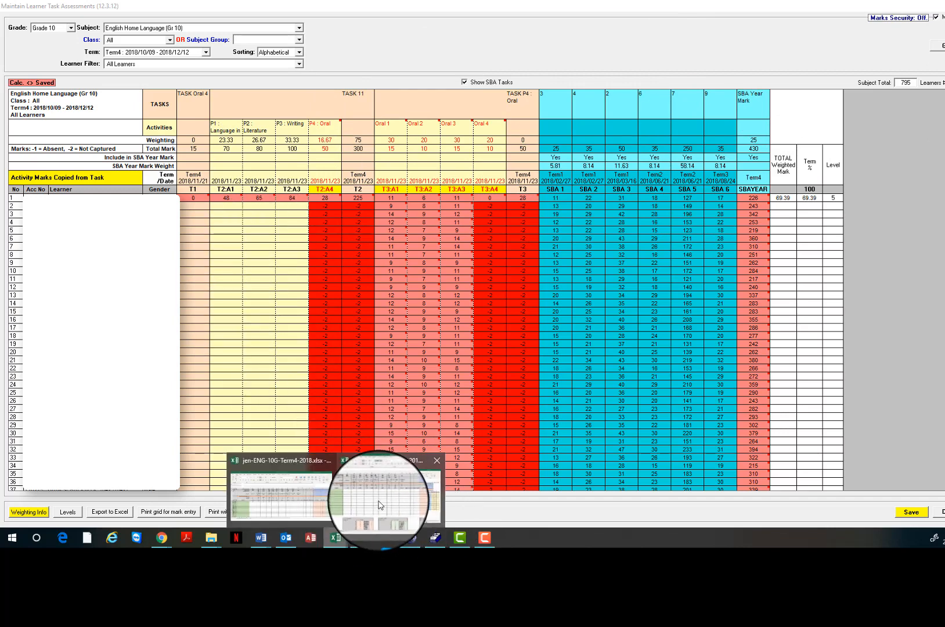
click(371, 507)
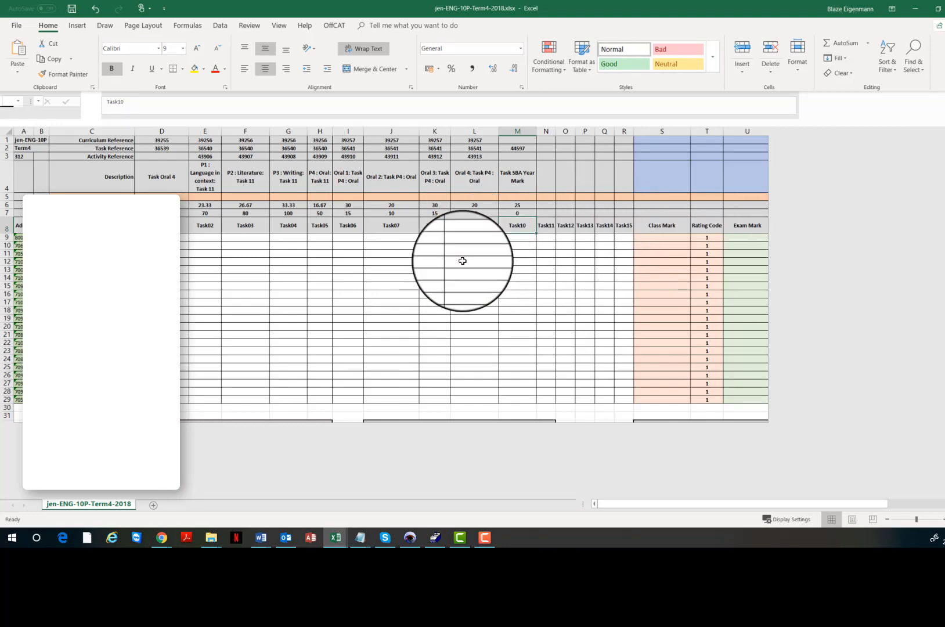
click(435, 538)
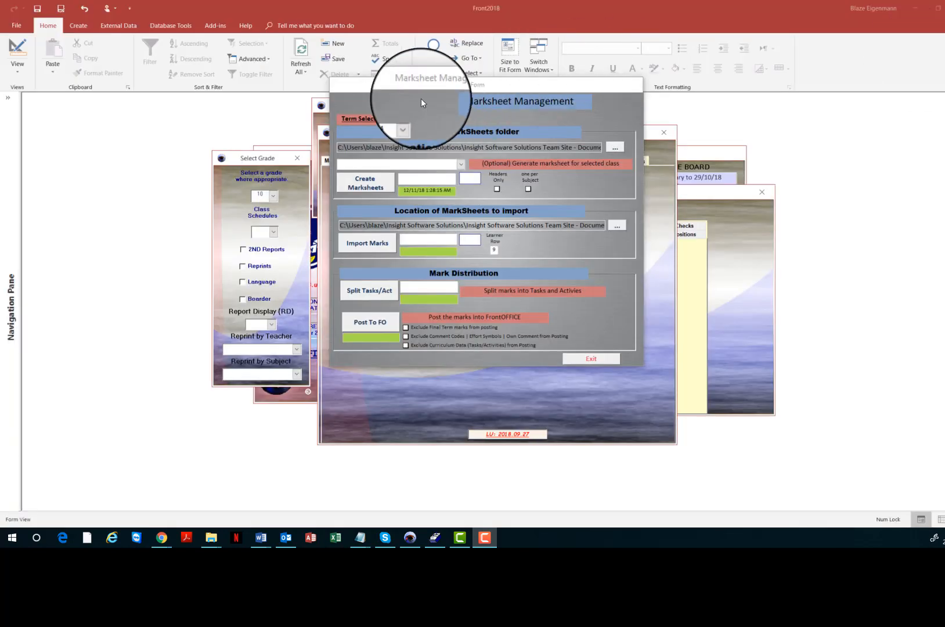
Check the import folder path in the Marksheet Management form and import the term 4 marks from the Phase4 folder
drag(546, 227, 666, 226)
click(579, 228)
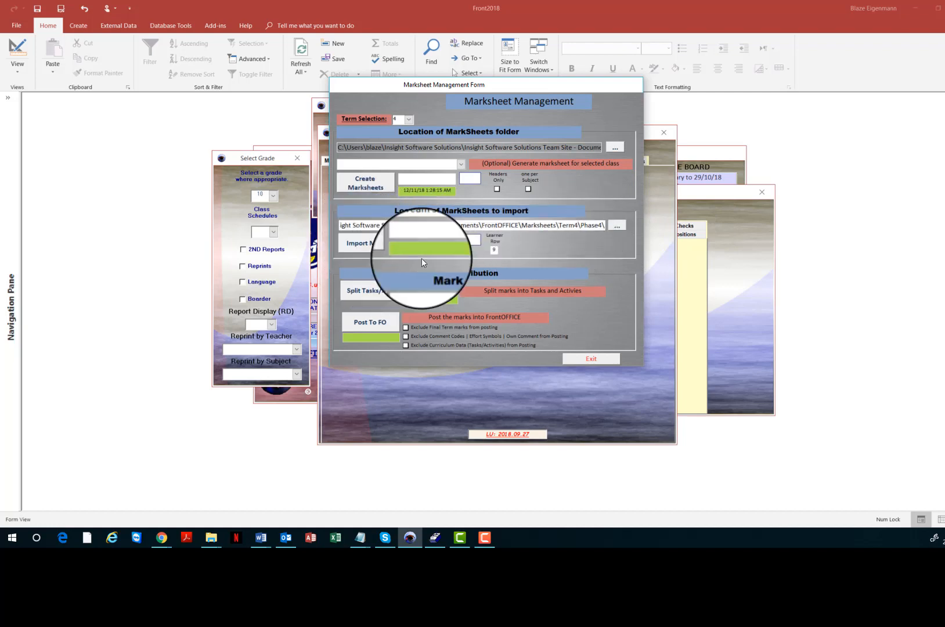
click(368, 243)
click(504, 303)
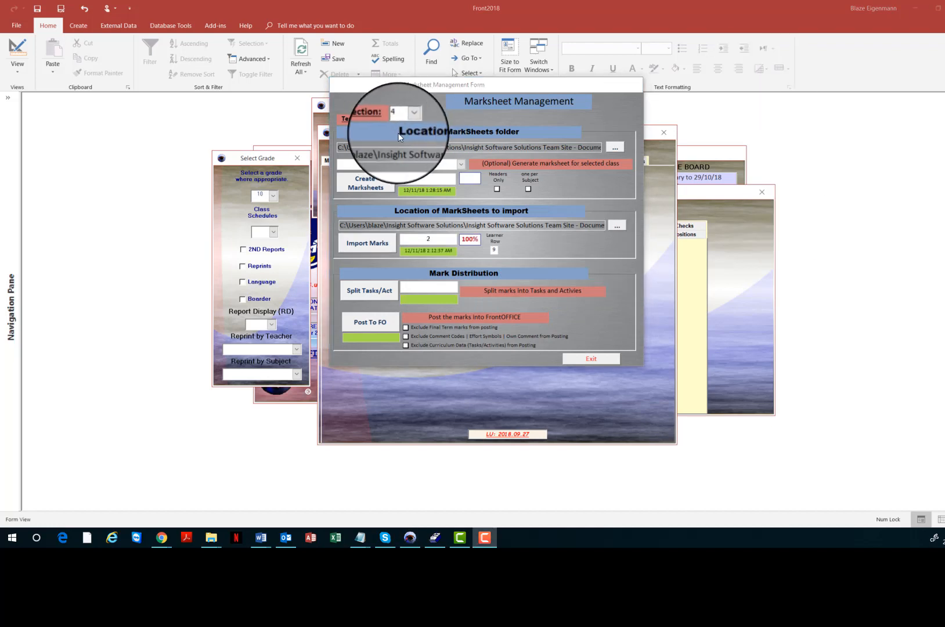
Split the imported term 4 marks into tasks and activities
click(374, 290)
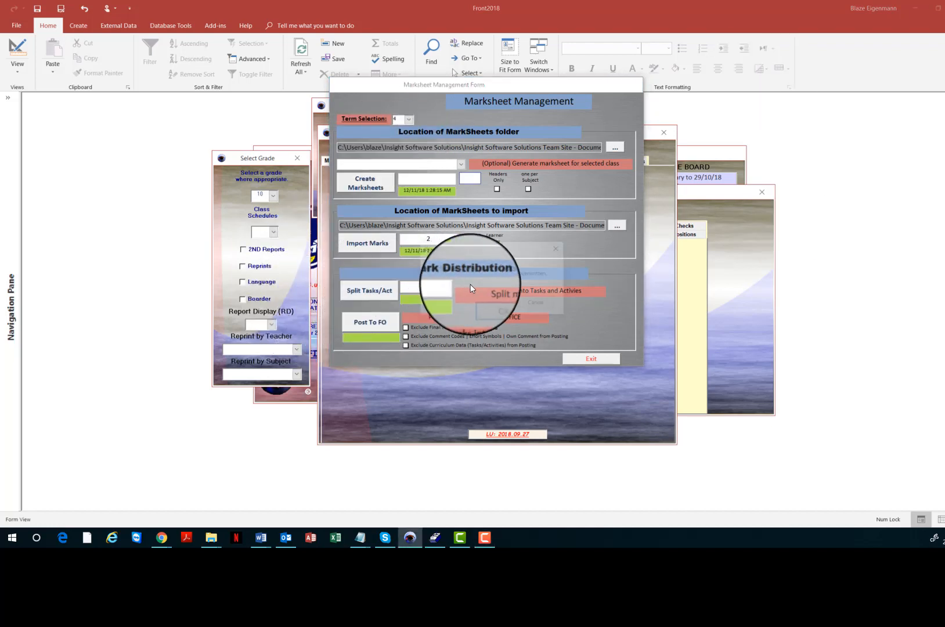
click(493, 303)
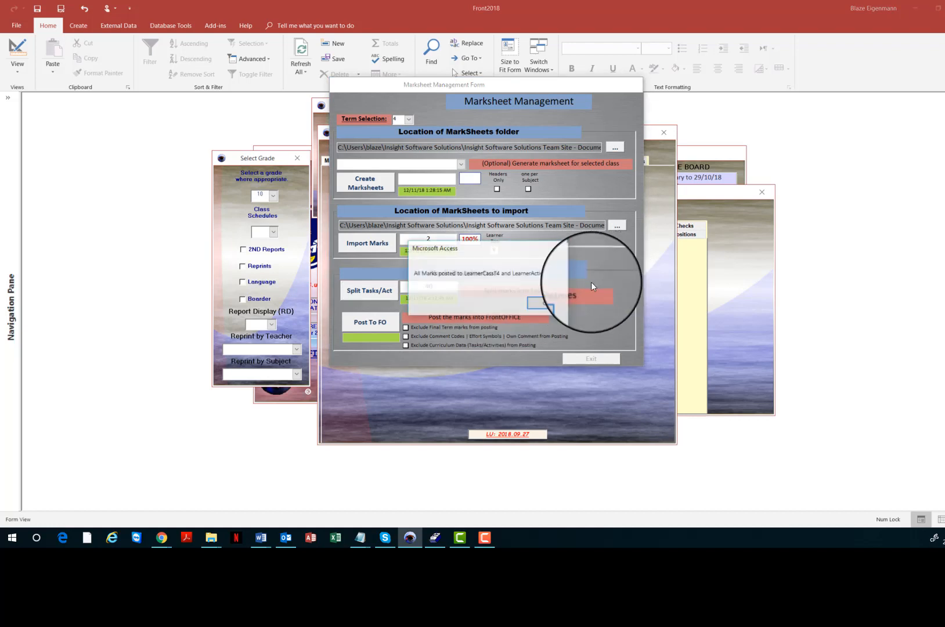
click(545, 302)
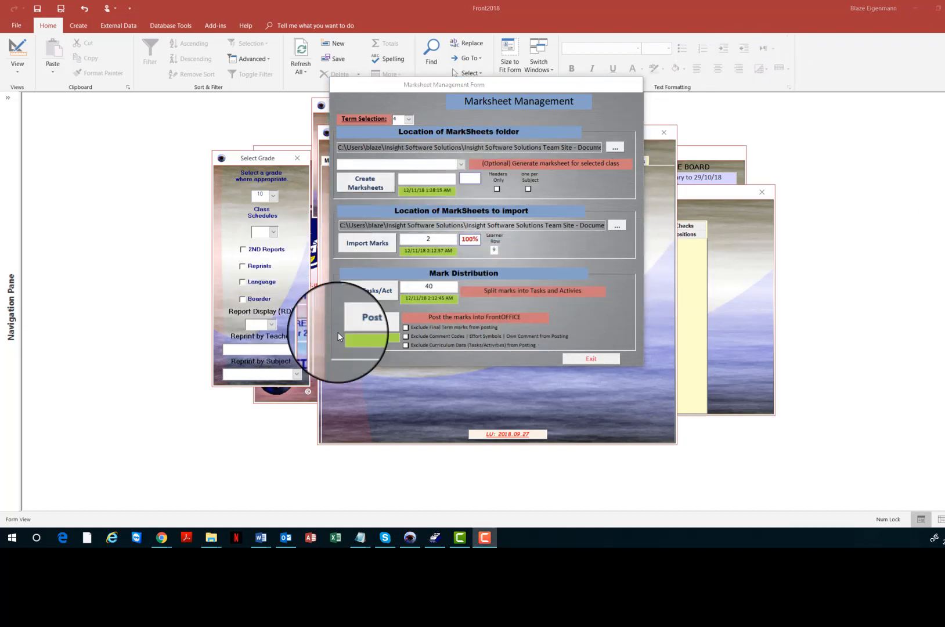
Post the split term 4 marks into FrontOFFICE and exit the Marksheet Management form
click(372, 321)
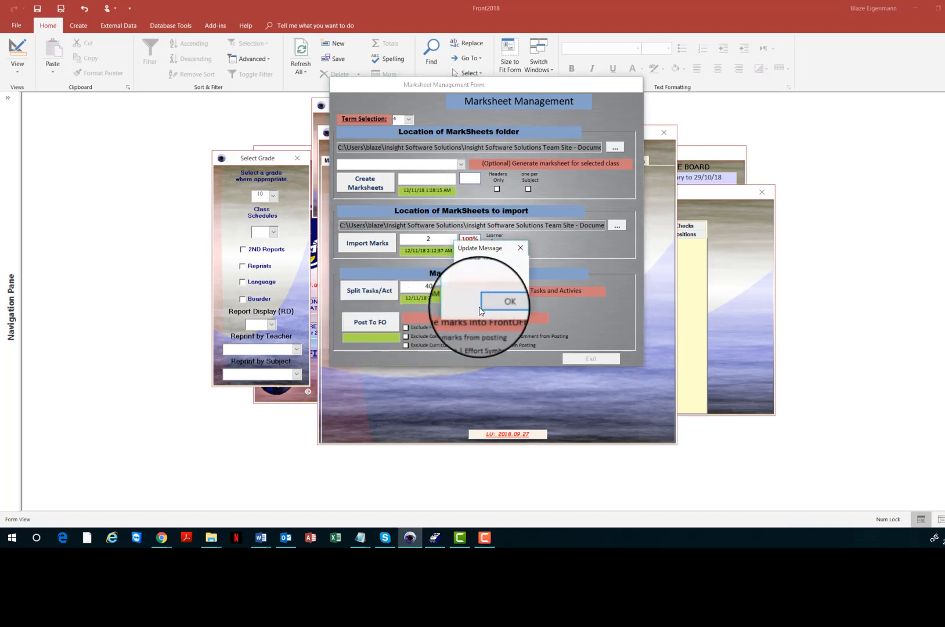
click(491, 303)
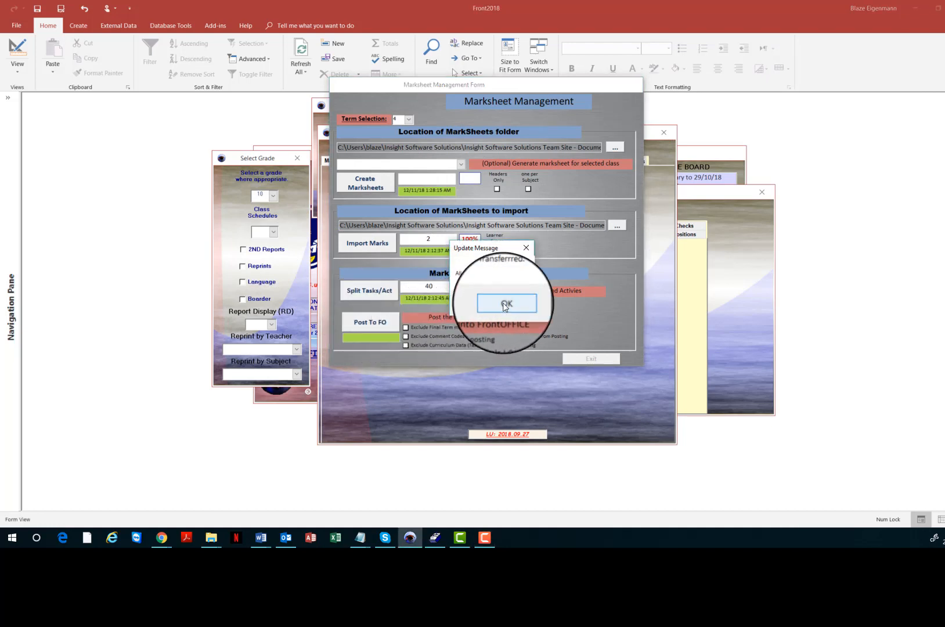
click(503, 303)
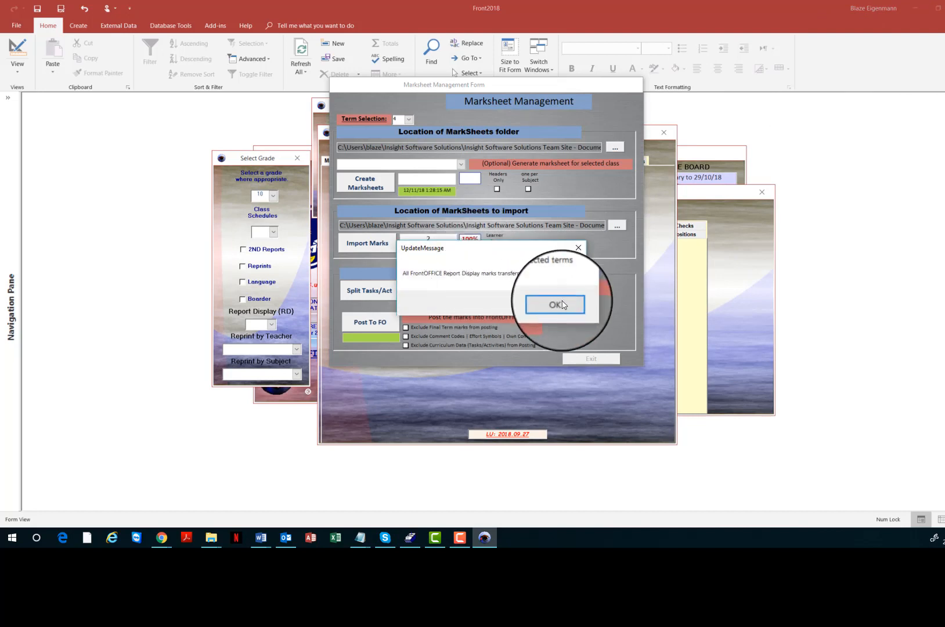
click(560, 302)
click(560, 303)
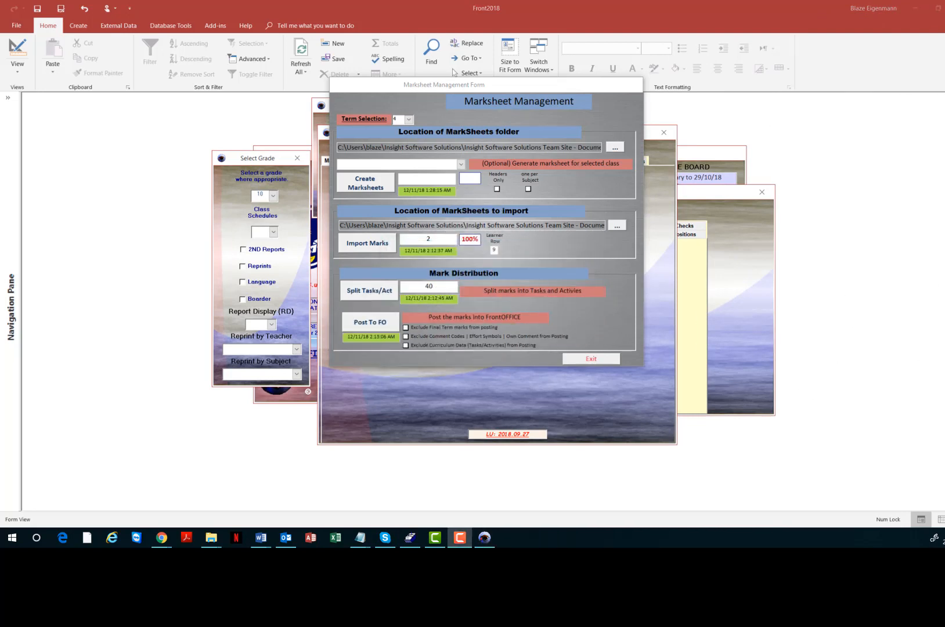
click(588, 359)
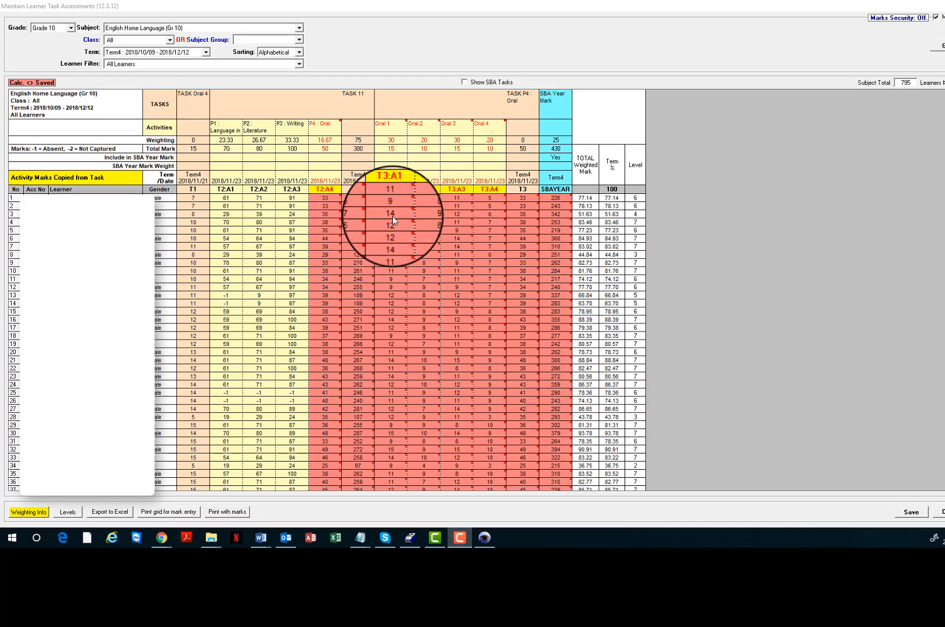
In SA-SAMS, save the Grade 10 English Home Language term 4 results, allowing current results to be overwritten
click(911, 513)
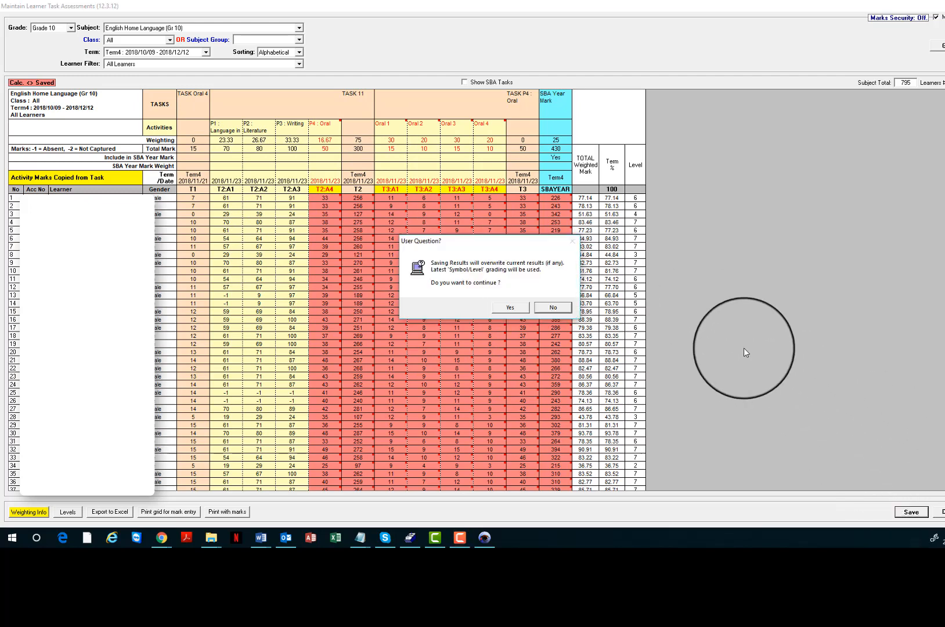
click(510, 310)
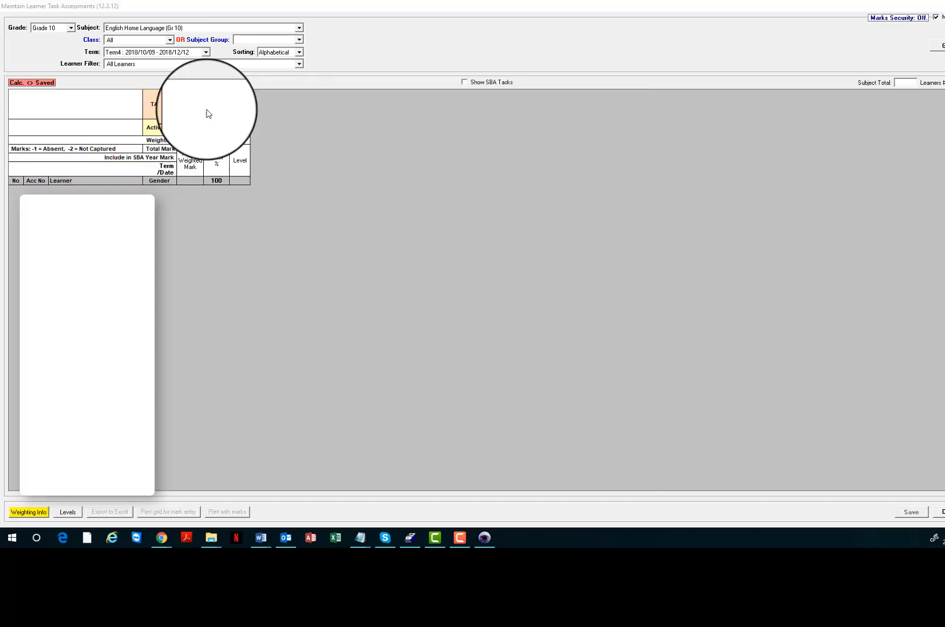
click(546, 308)
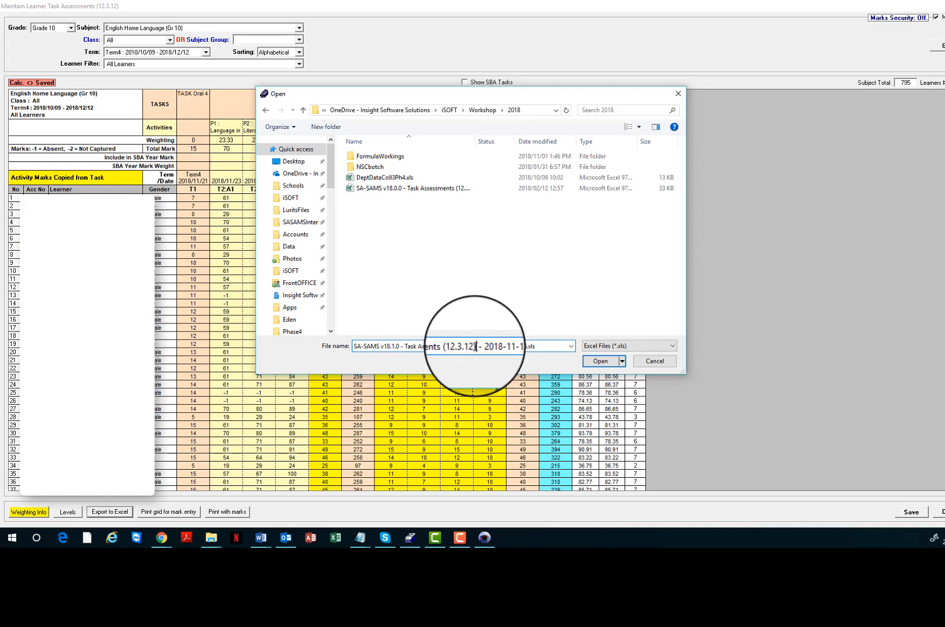
drag(475, 347, 317, 347)
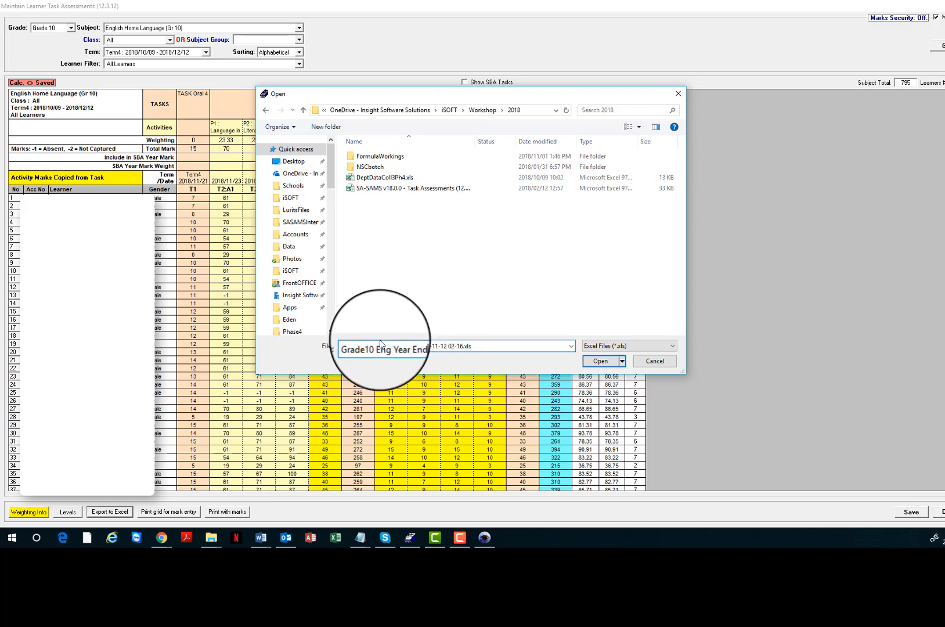
key(BackSpace)
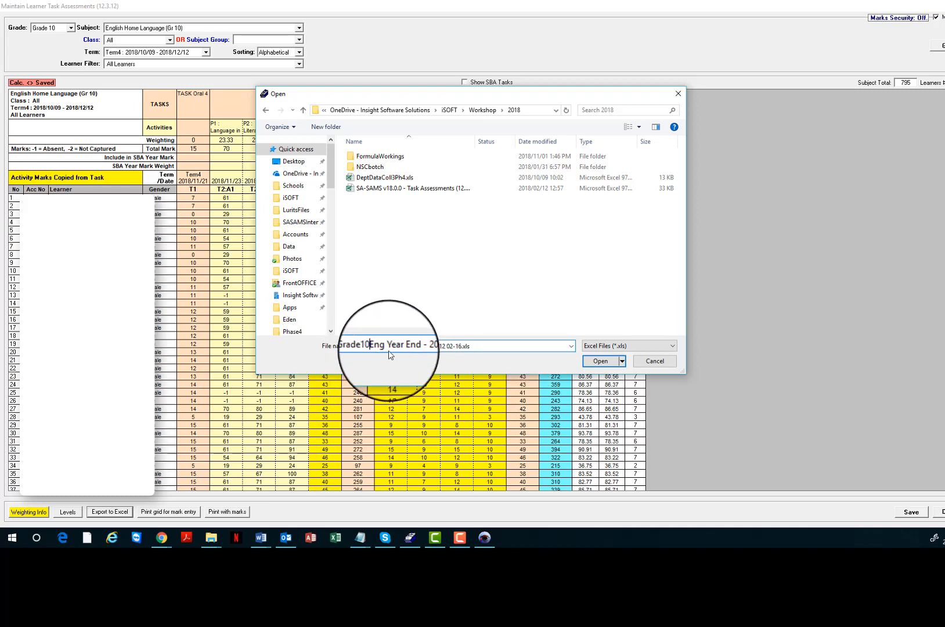
click(388, 347)
key(BackSpace)
click(400, 346)
key(BackSpace)
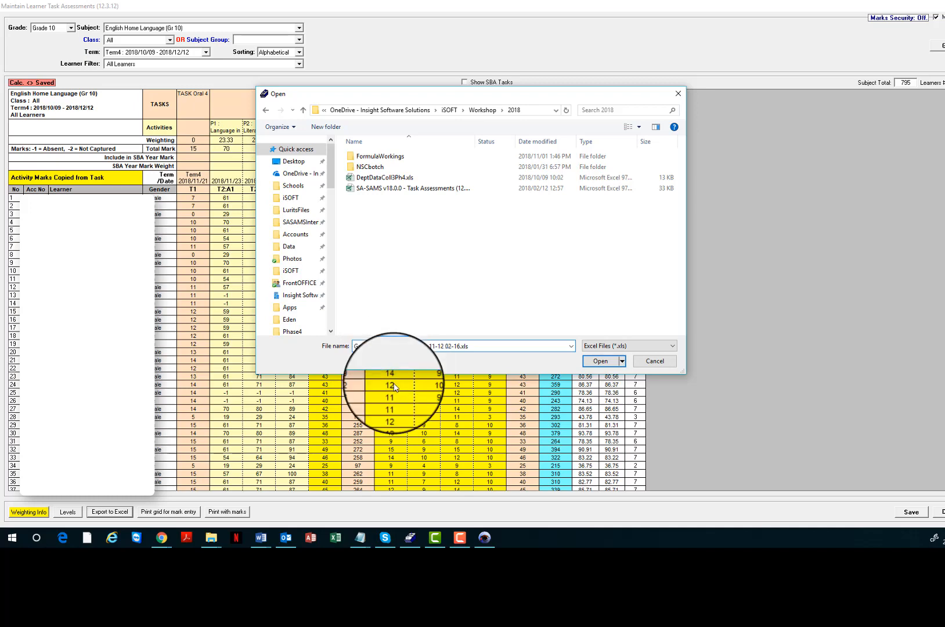
click(601, 361)
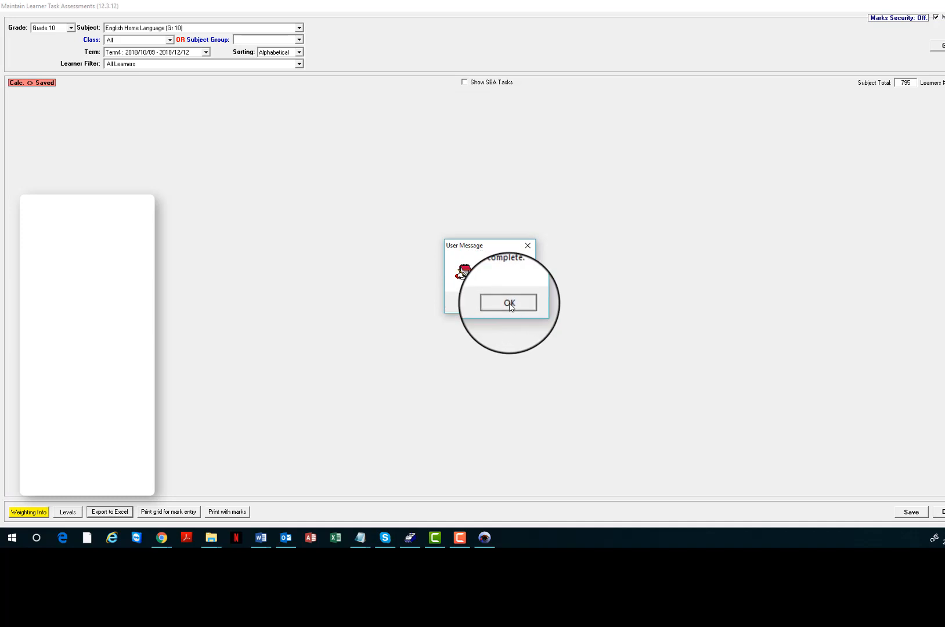
click(510, 303)
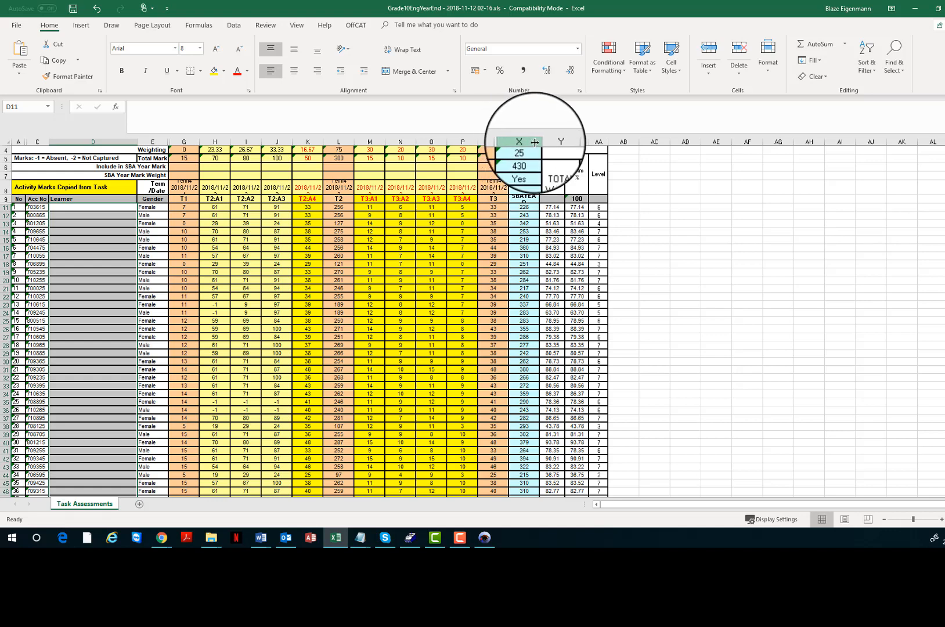
In the exported workbook, insert a column before the TOTAL Weighted Mark column and enter the heading "SBA %" in Y8
click(554, 142)
right_click(554, 141)
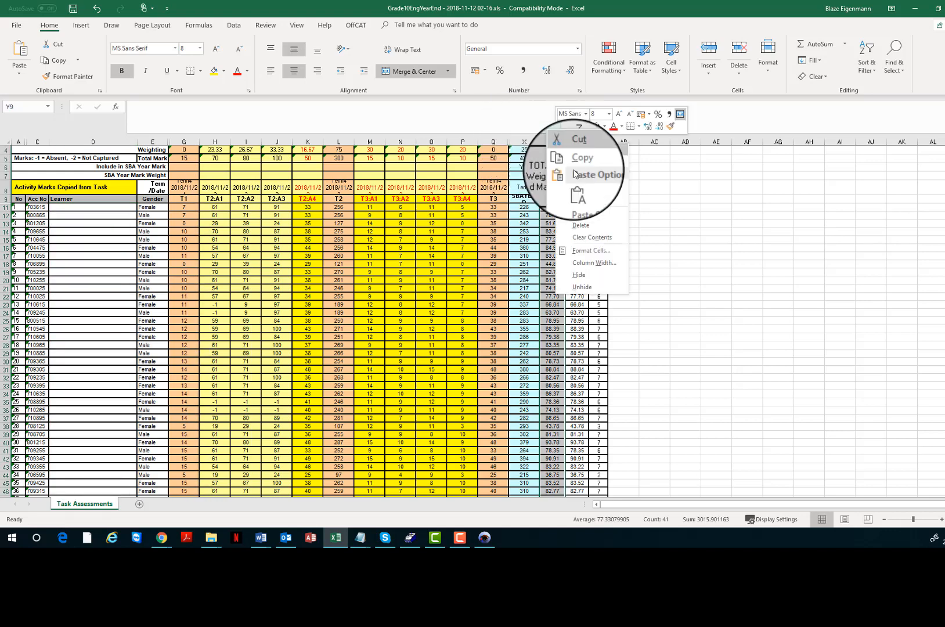
click(589, 213)
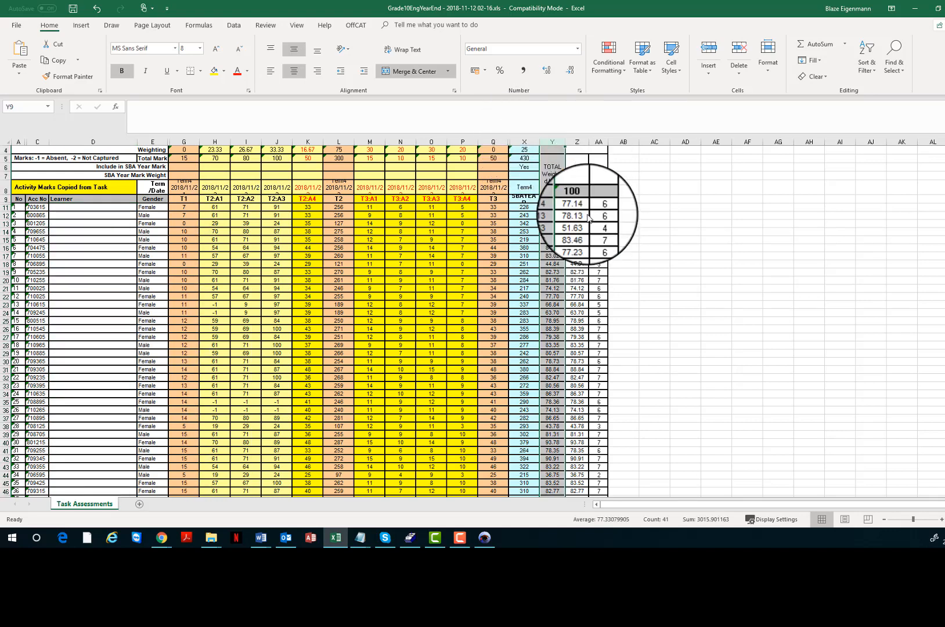
click(555, 168)
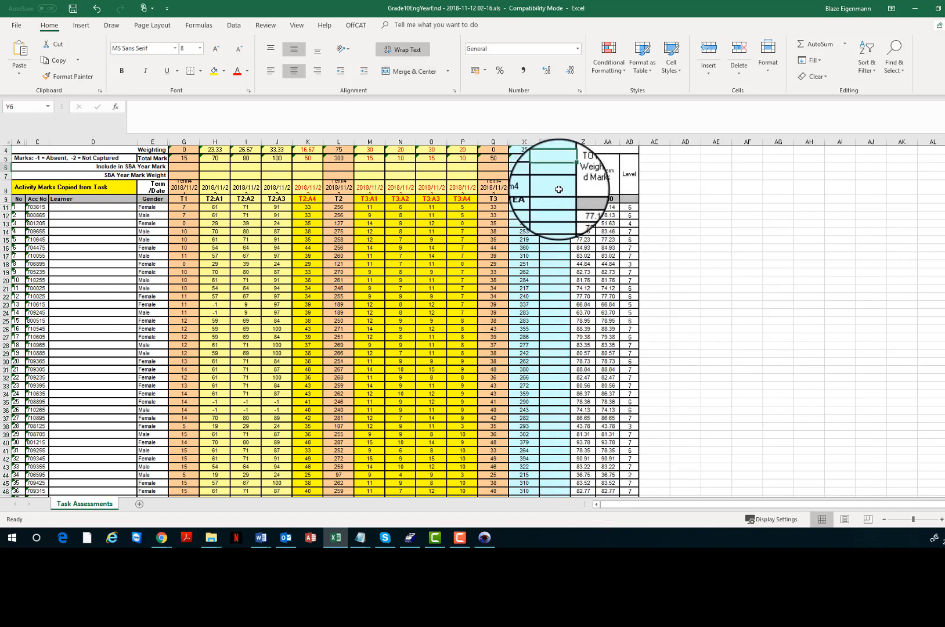
click(553, 187)
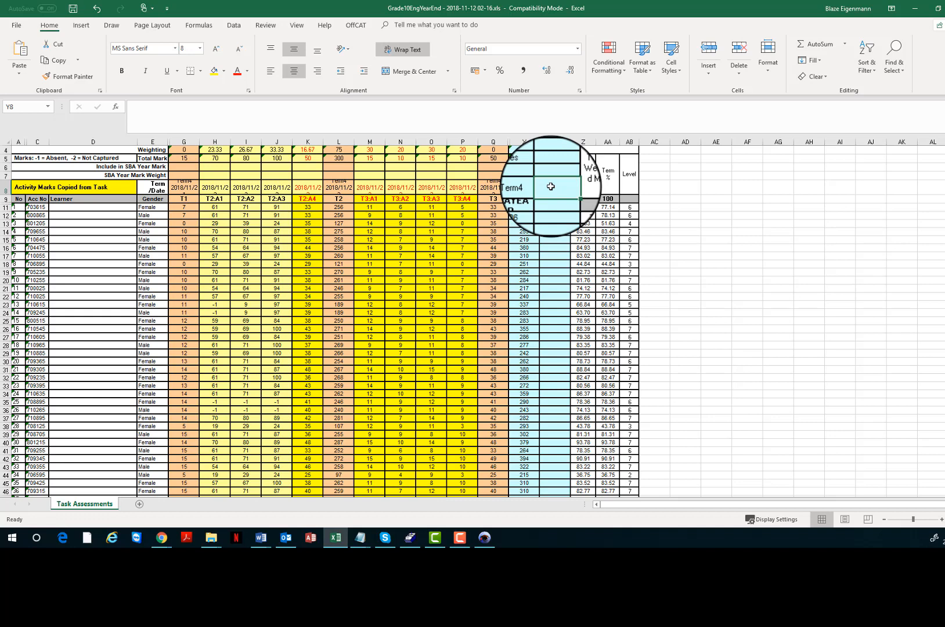
text(SBA %)
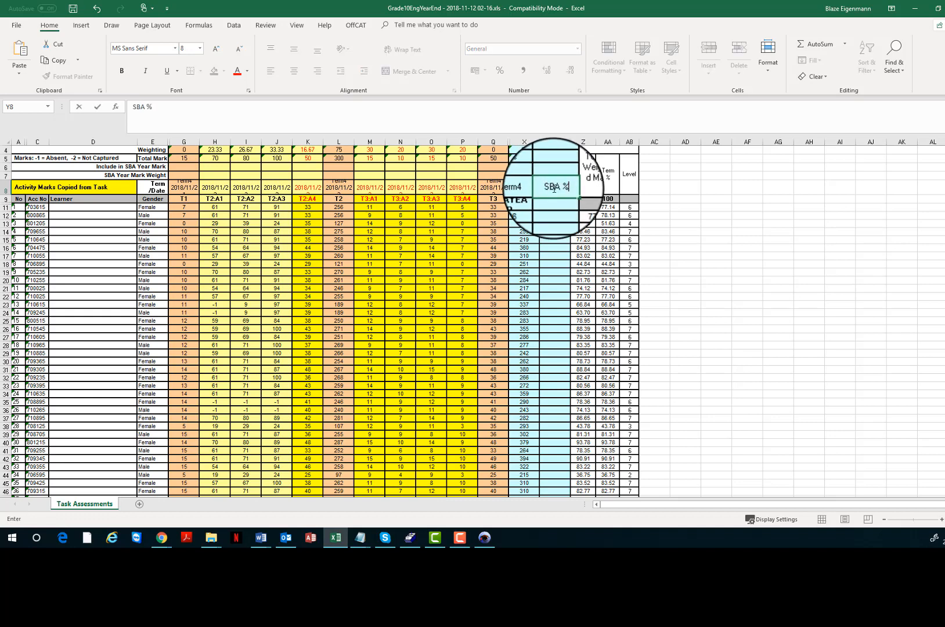
Enter the formula =X11/X$5*100 in Y11 to calculate the first learner's SBA percentage
click(555, 207)
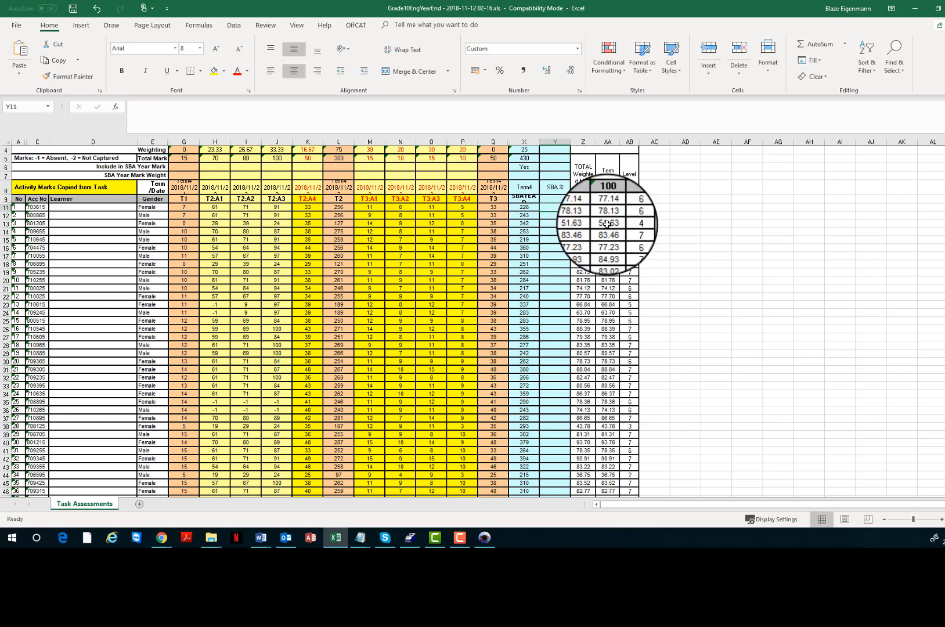
text(=X11)
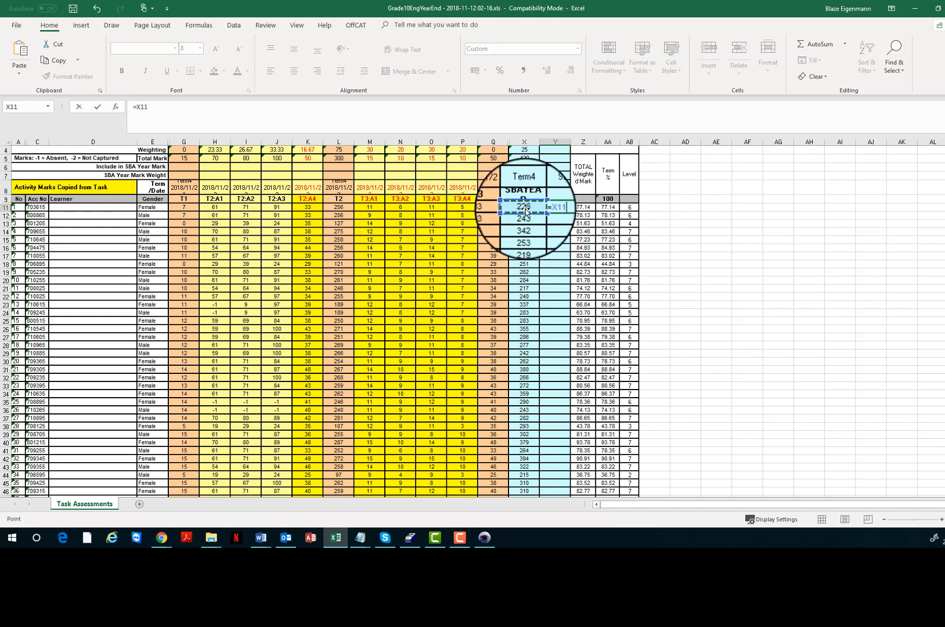
text(/)
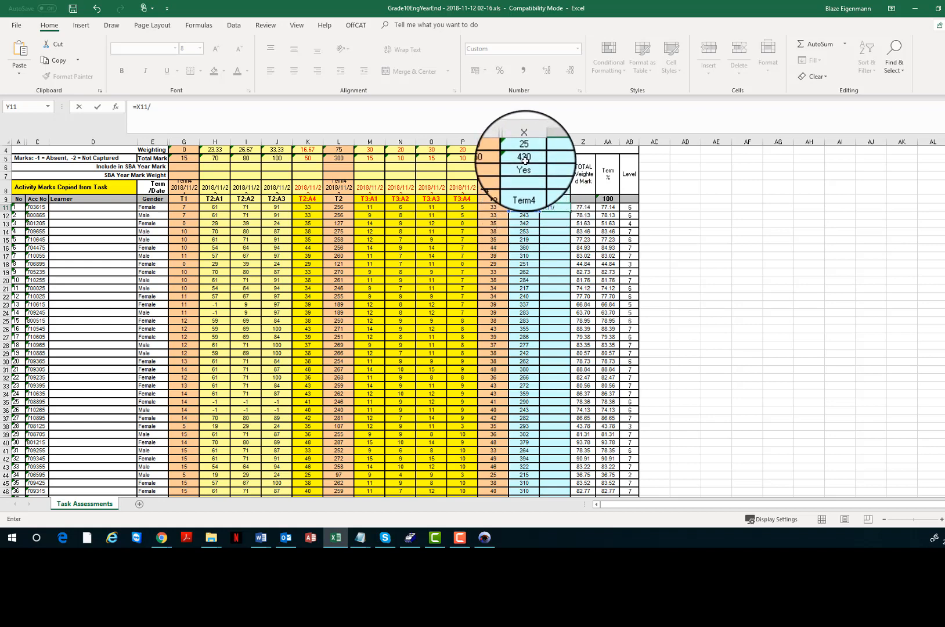
click(154, 120)
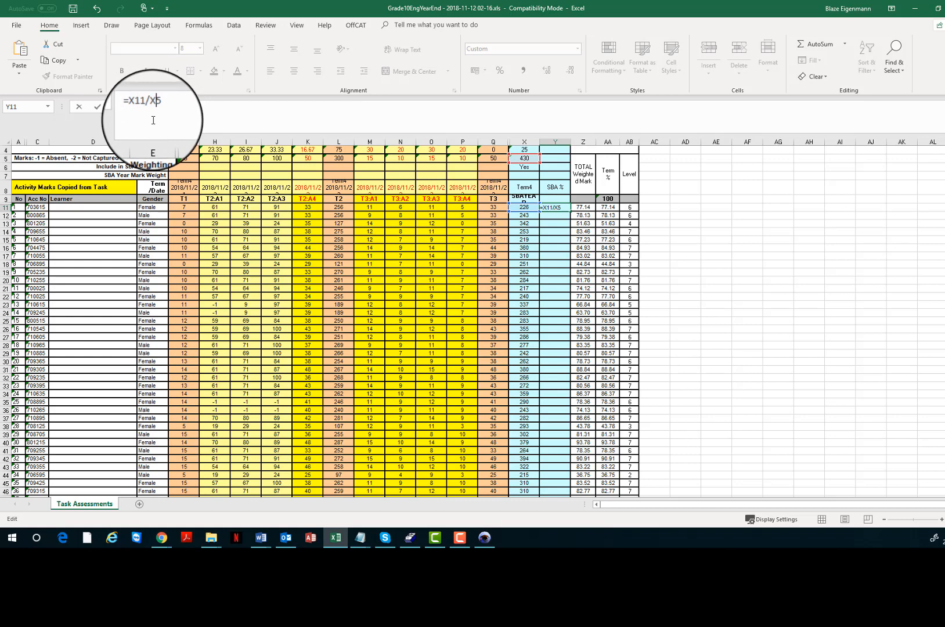
text($5*100)
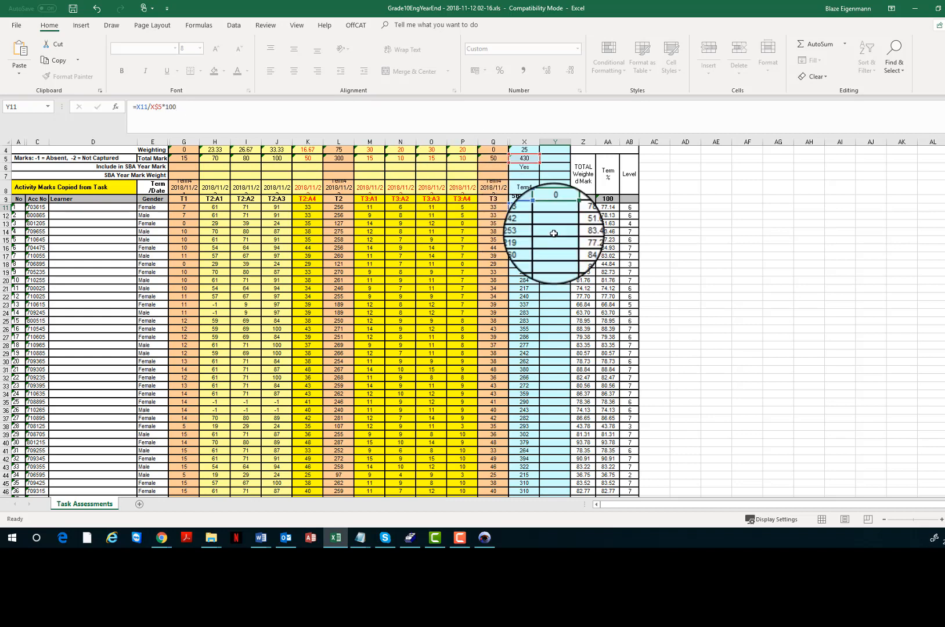
key(Return)
Copy the SBA % formula from Y11 to the remaining learners in Y12:Y49
click(559, 208)
right_click(559, 208)
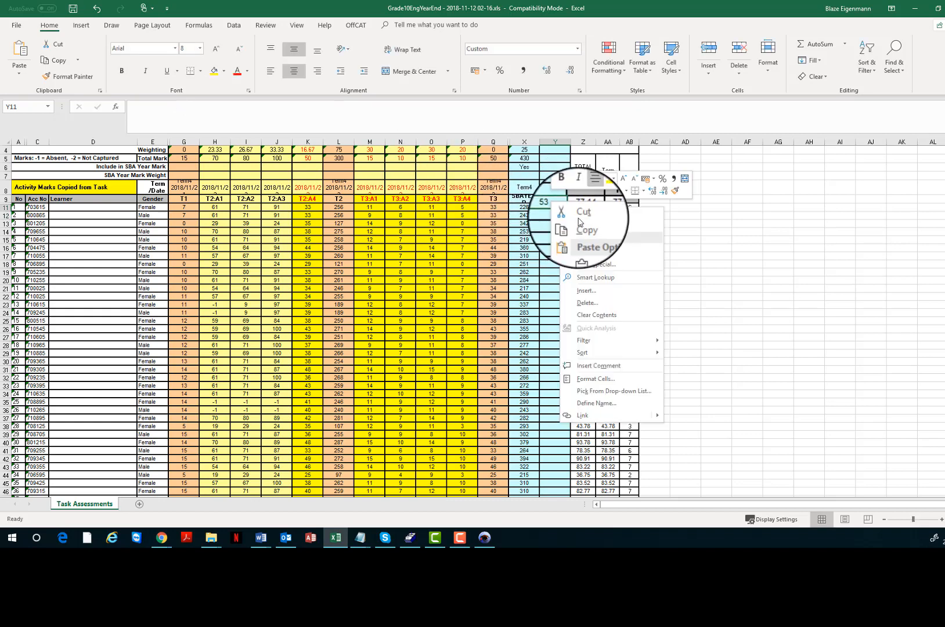
click(590, 223)
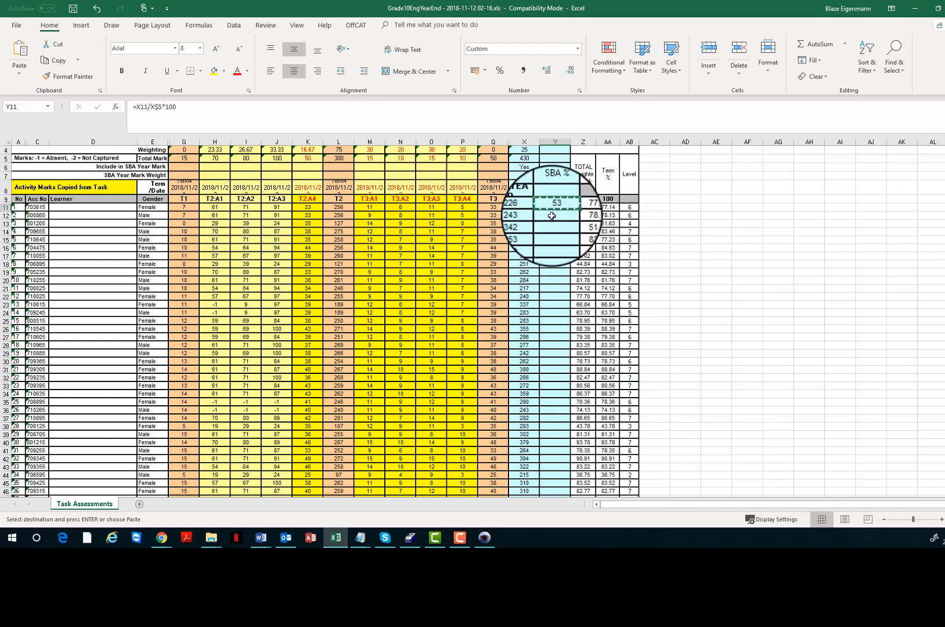
drag(553, 214, 553, 466)
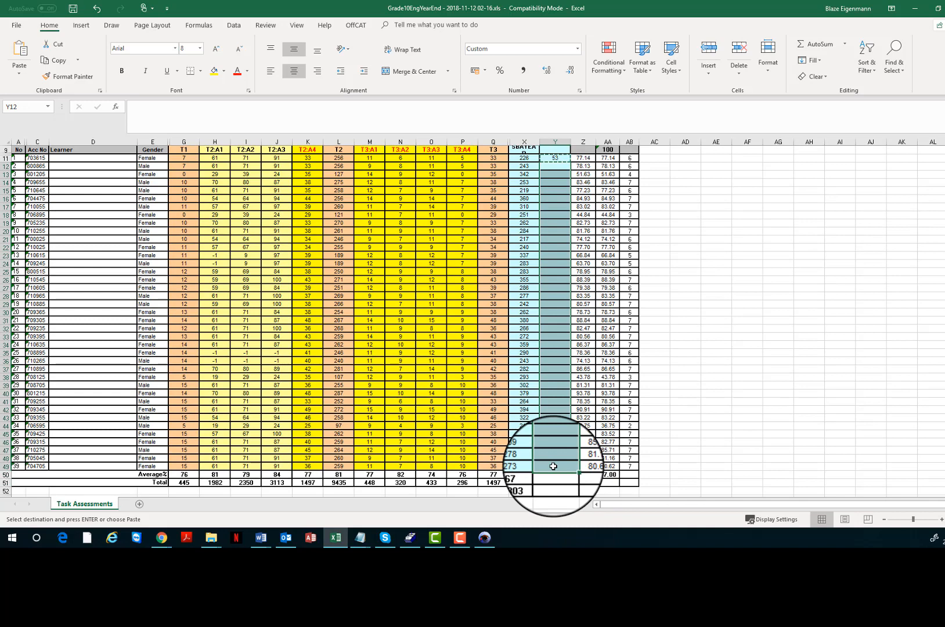
right_click(554, 466)
click(557, 290)
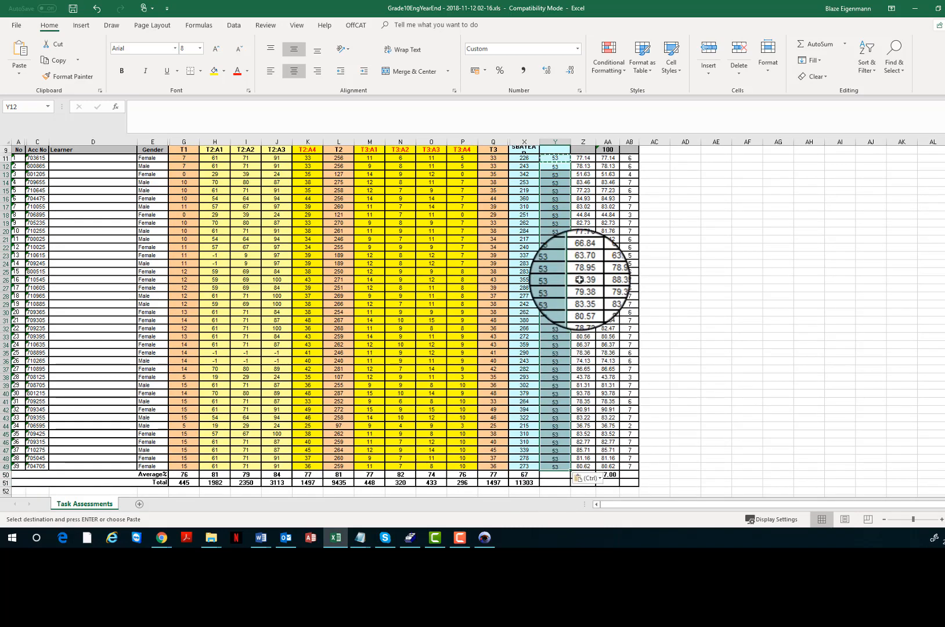
scroll(590, 243, up, 3)
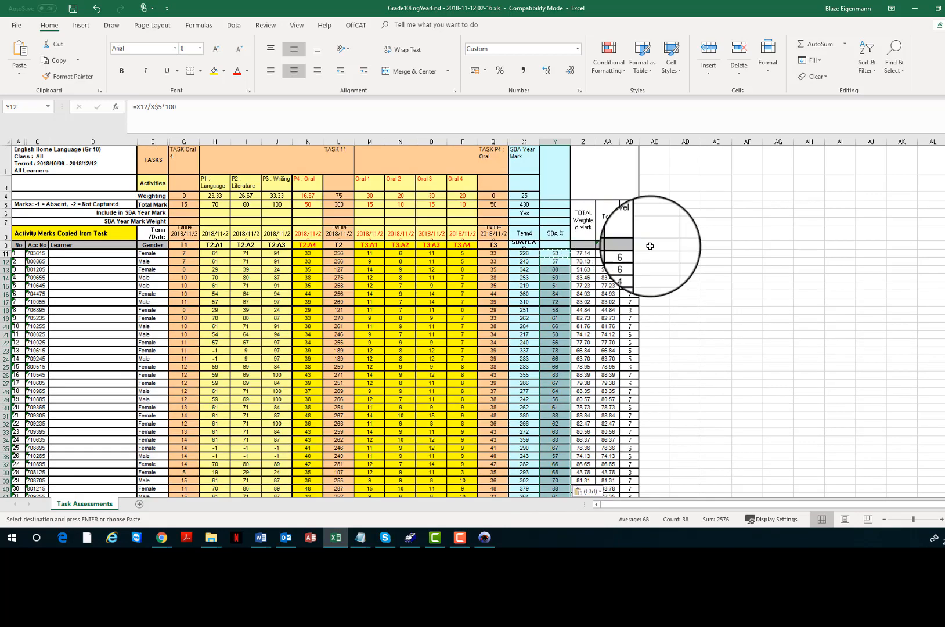
Highlight the learner names, then select the SBA % values in Y11:Y49 and copy them
click(705, 245)
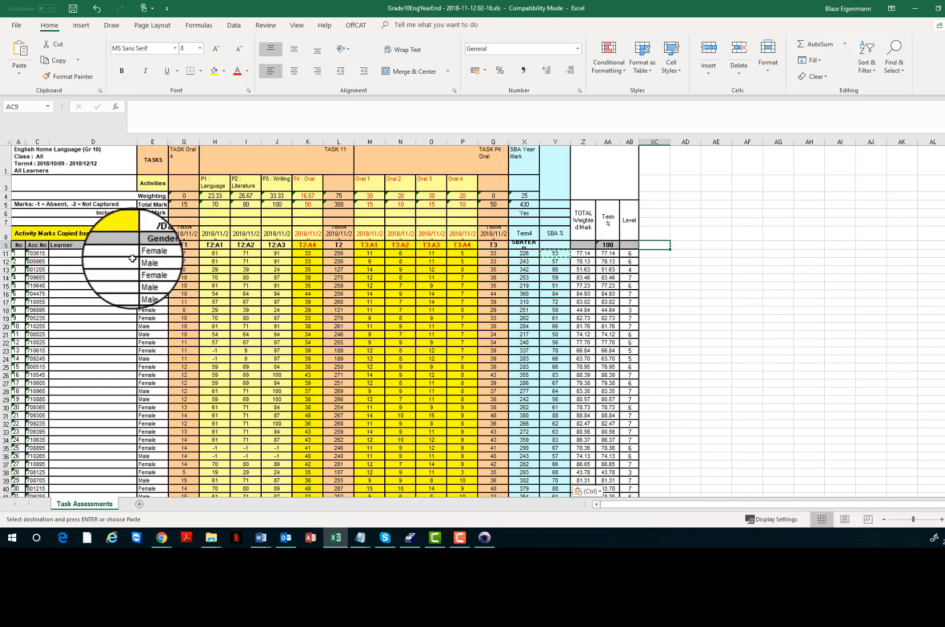
drag(112, 253, 110, 448)
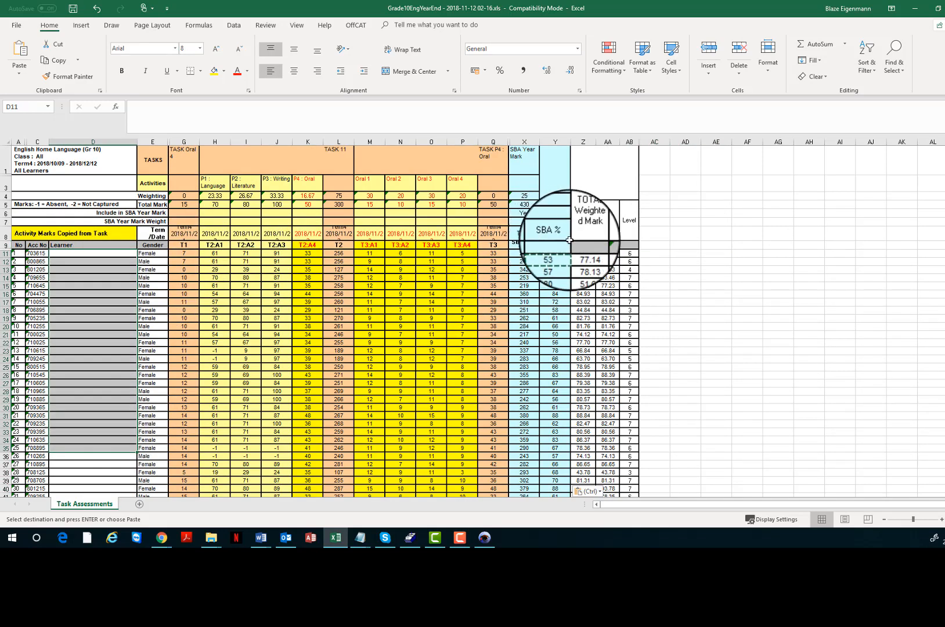
click(555, 270)
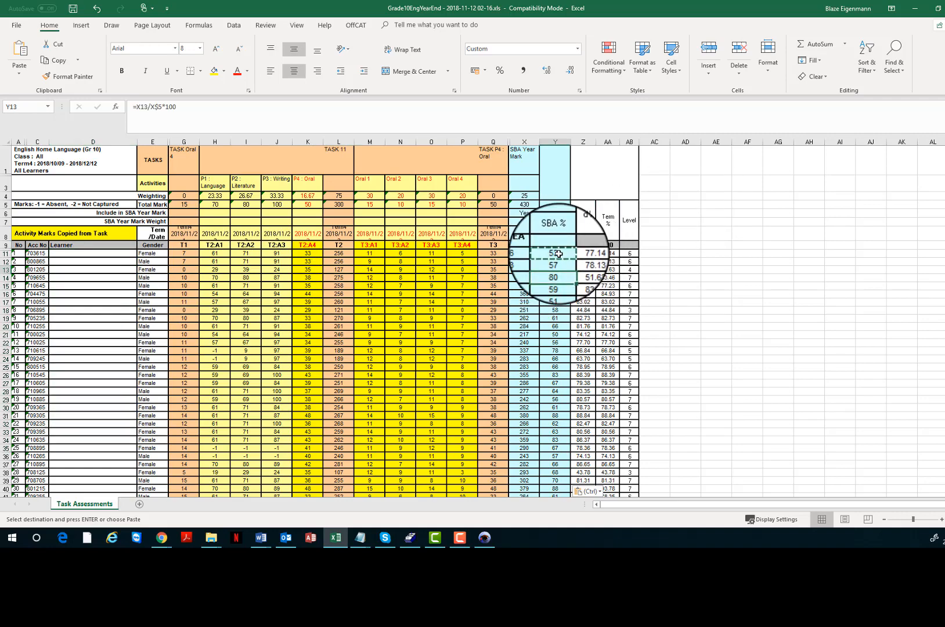
drag(559, 259, 563, 448)
scroll(571, 309, up, 4)
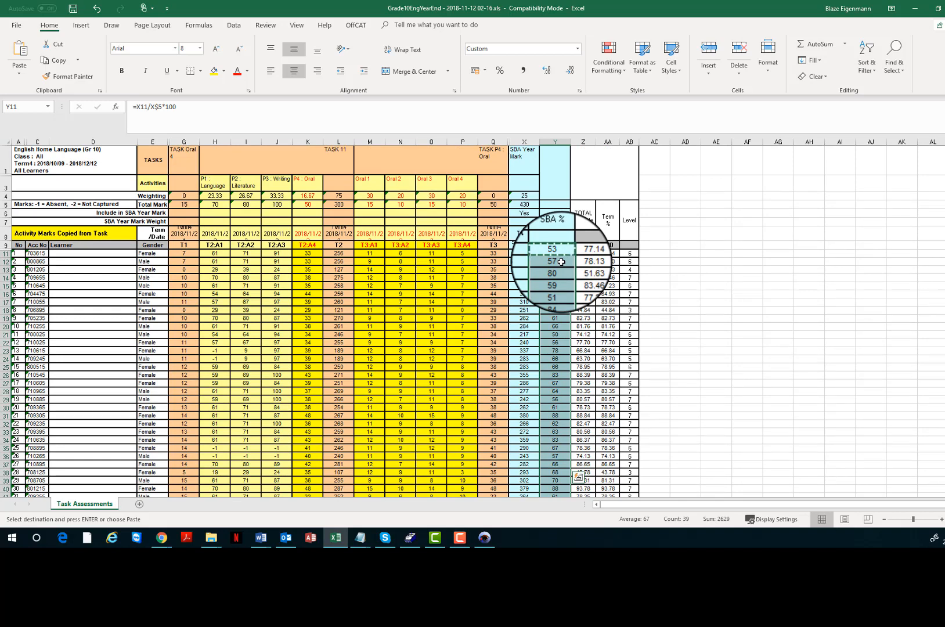
click(581, 280)
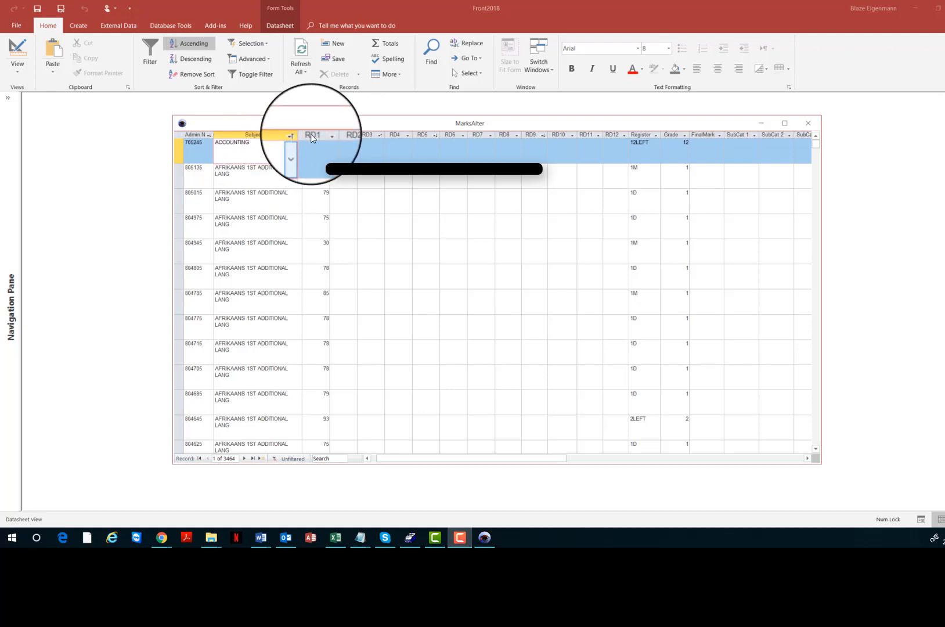
Filter the MarksAlter records by subject to show only ENGLISH HOME LANGUAGE
click(293, 134)
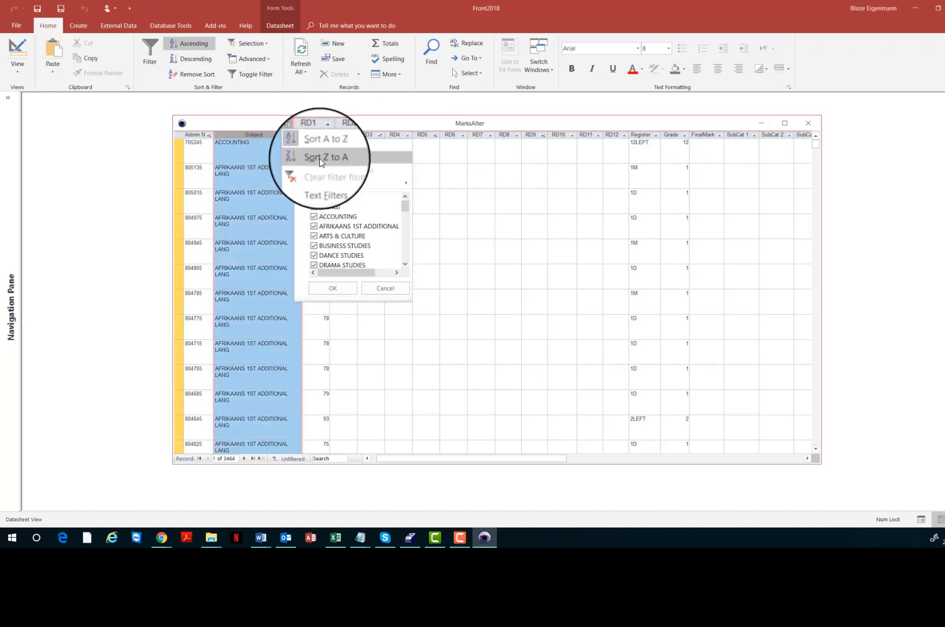
click(317, 198)
scroll(321, 234, down, 1)
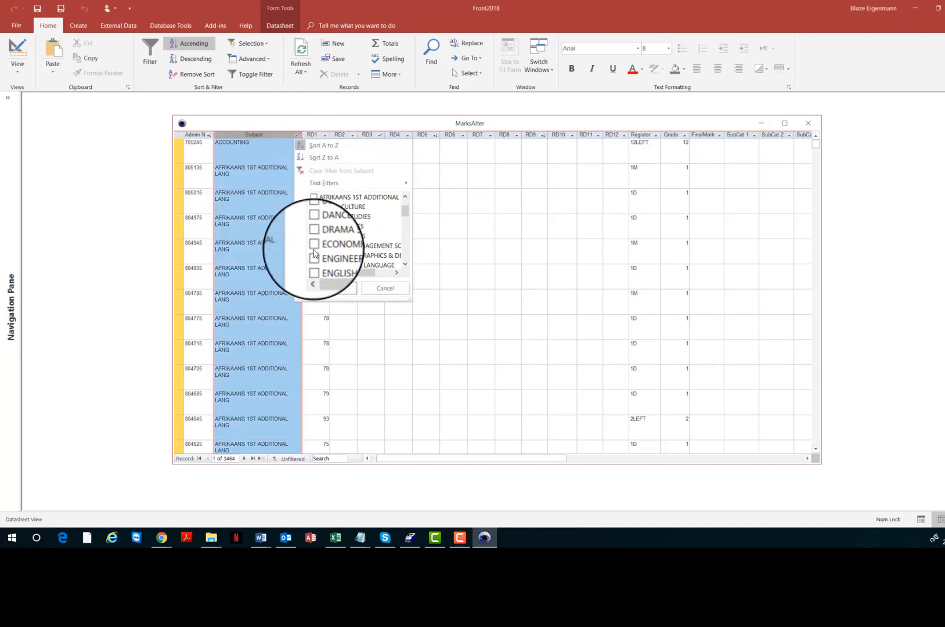
click(314, 266)
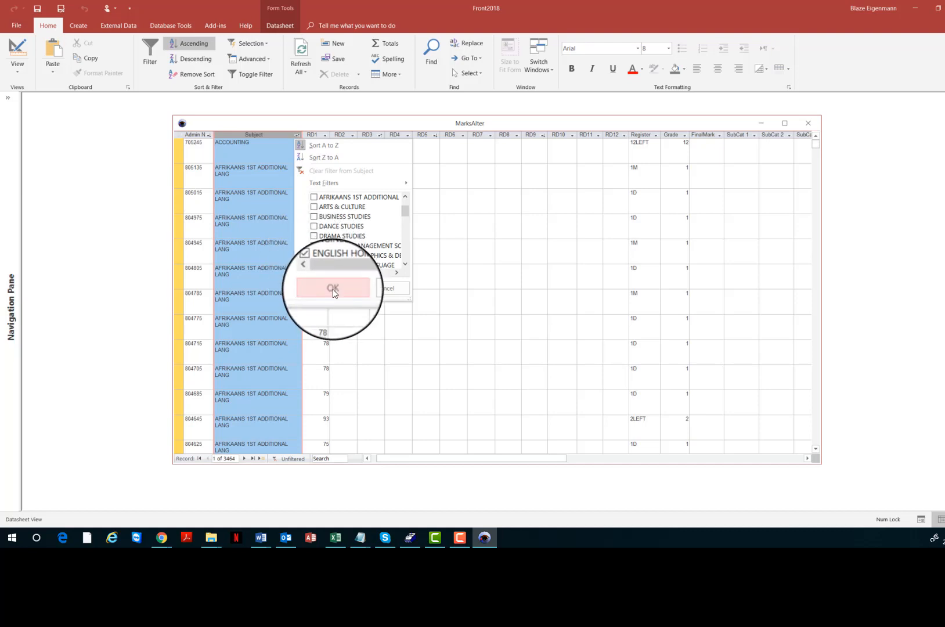
click(332, 292)
click(267, 155)
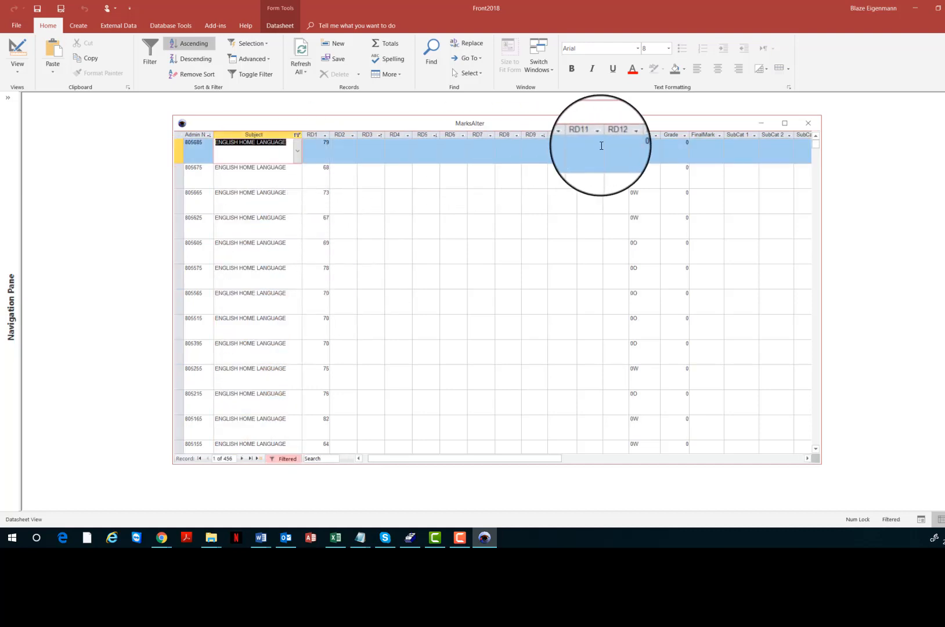
Narrow the filtered English Home Language records to Grade 10 and exclude the 10LEFT register
click(681, 136)
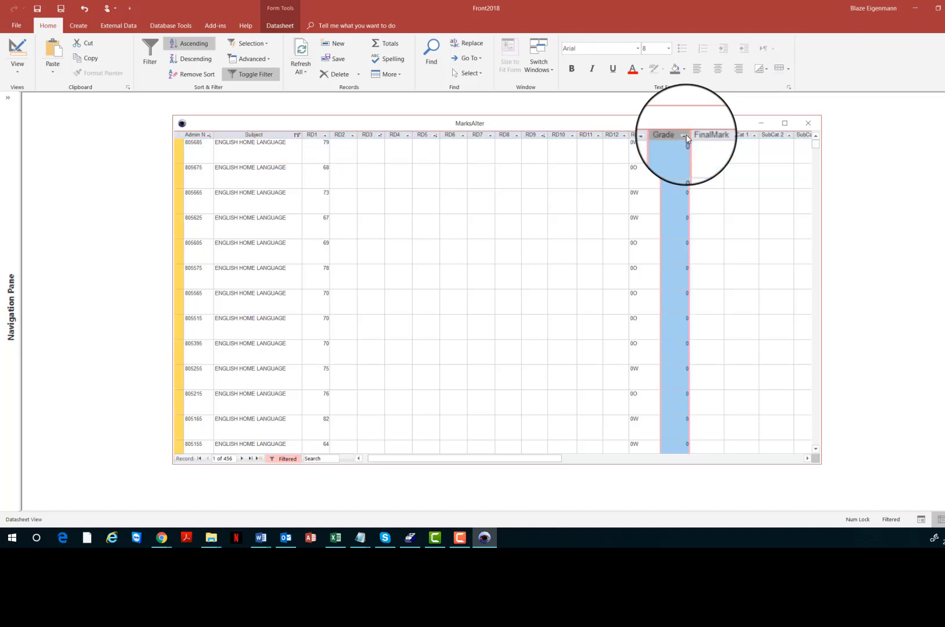
click(685, 135)
click(702, 198)
scroll(713, 249, down, 2)
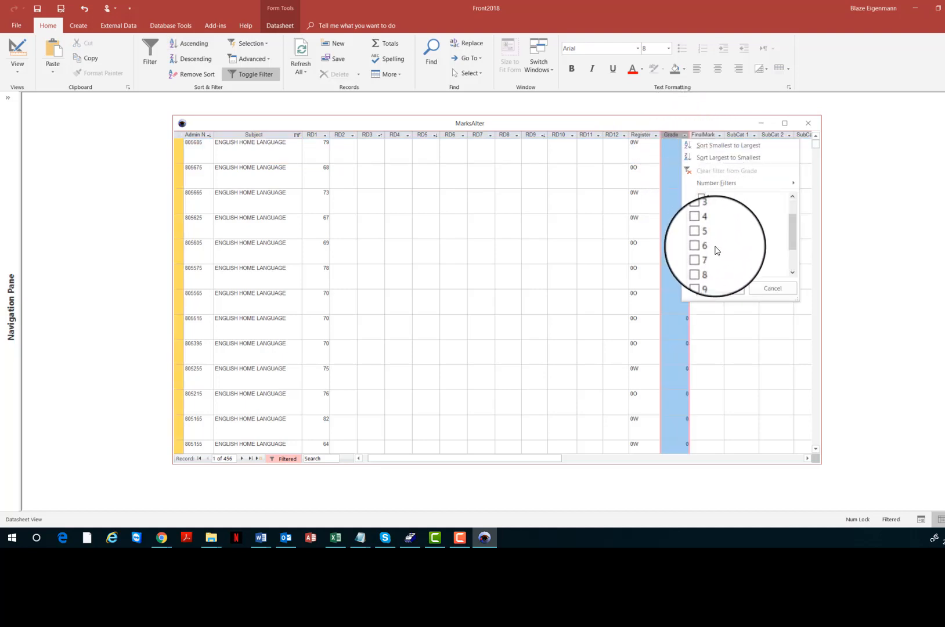
click(716, 289)
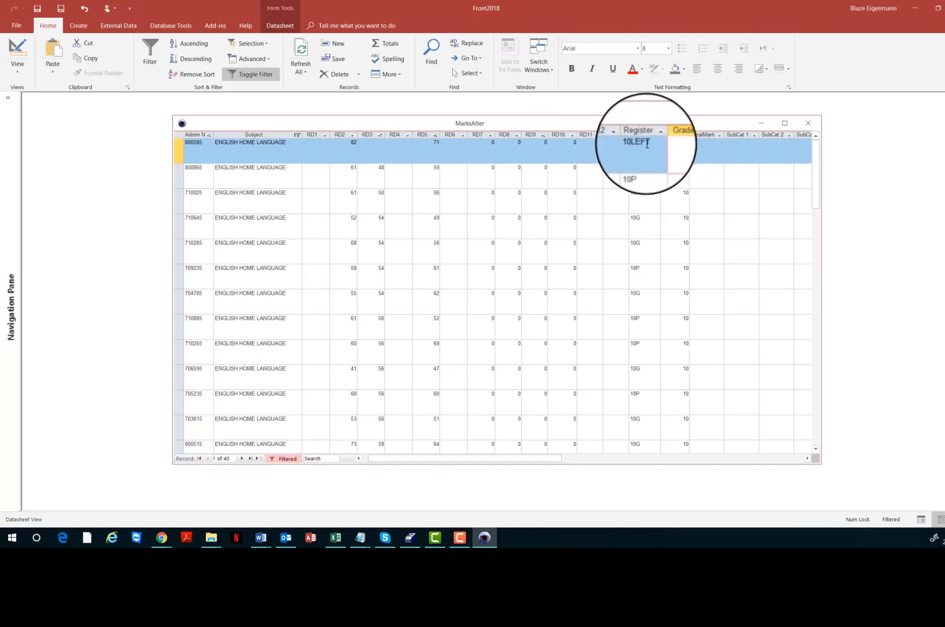
right_click(646, 144)
click(694, 247)
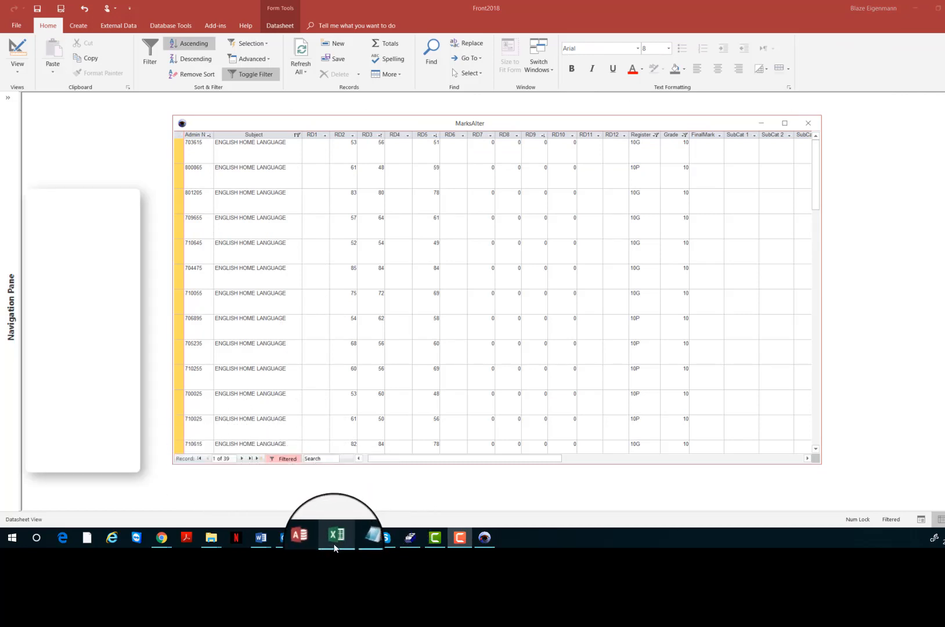
Check the learner list in SA-SAMS, then switch to the Grade10EngYearEnd workbook in Excel and copy the SBA % values in Y11:Y49
click(413, 542)
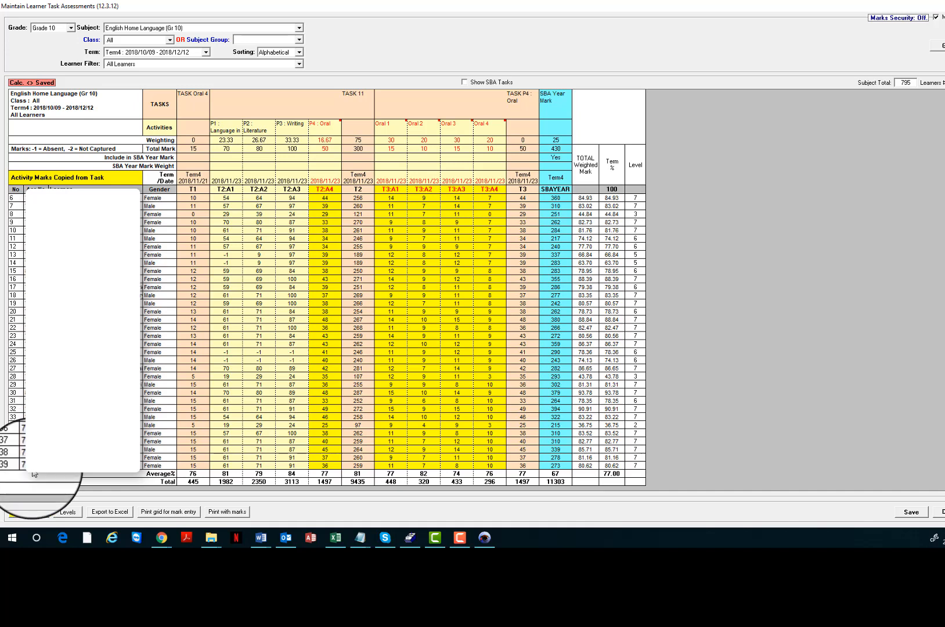
click(466, 541)
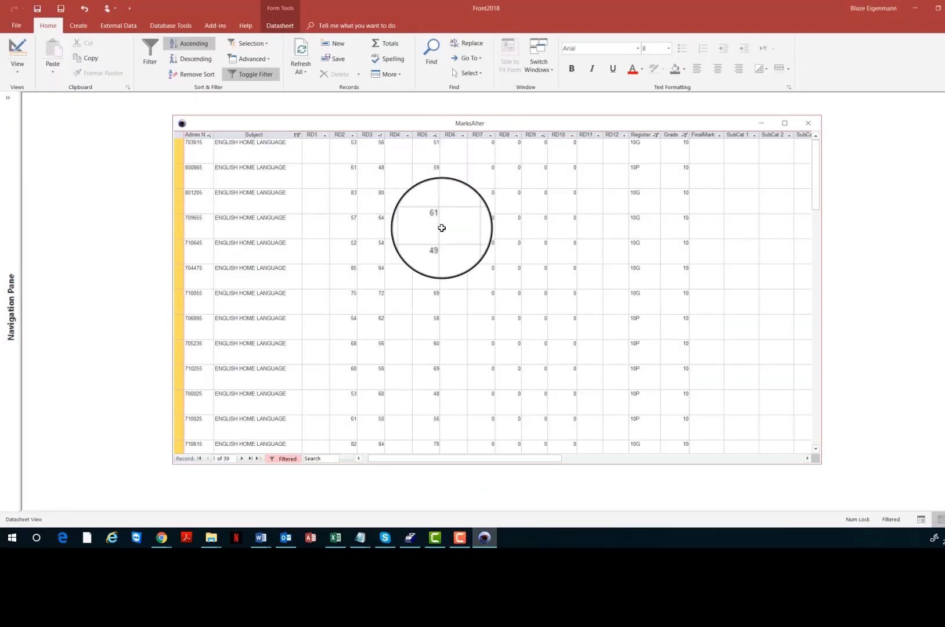
click(339, 541)
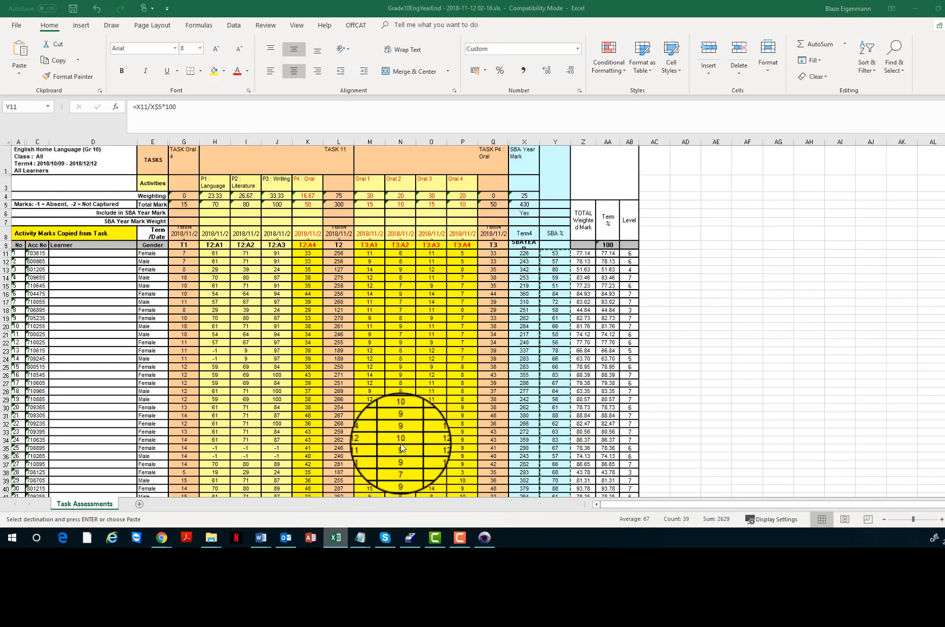
drag(529, 253, 522, 381)
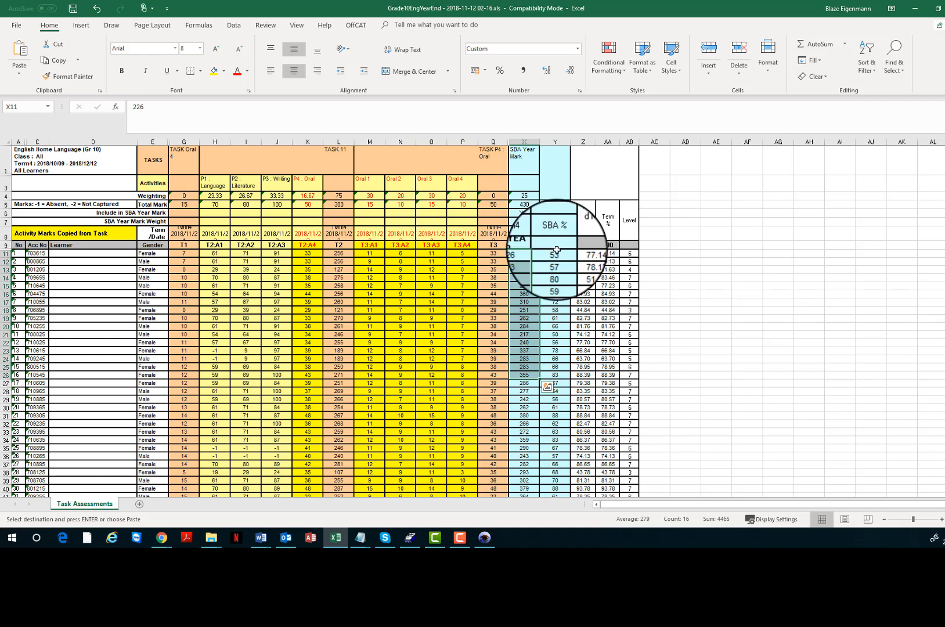
drag(555, 253, 556, 466)
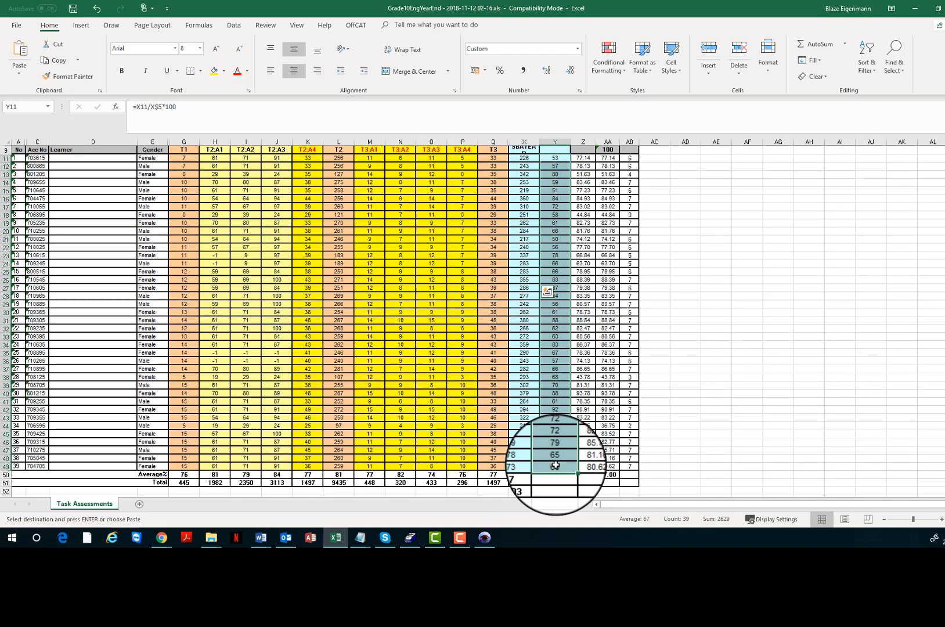
right_click(556, 465)
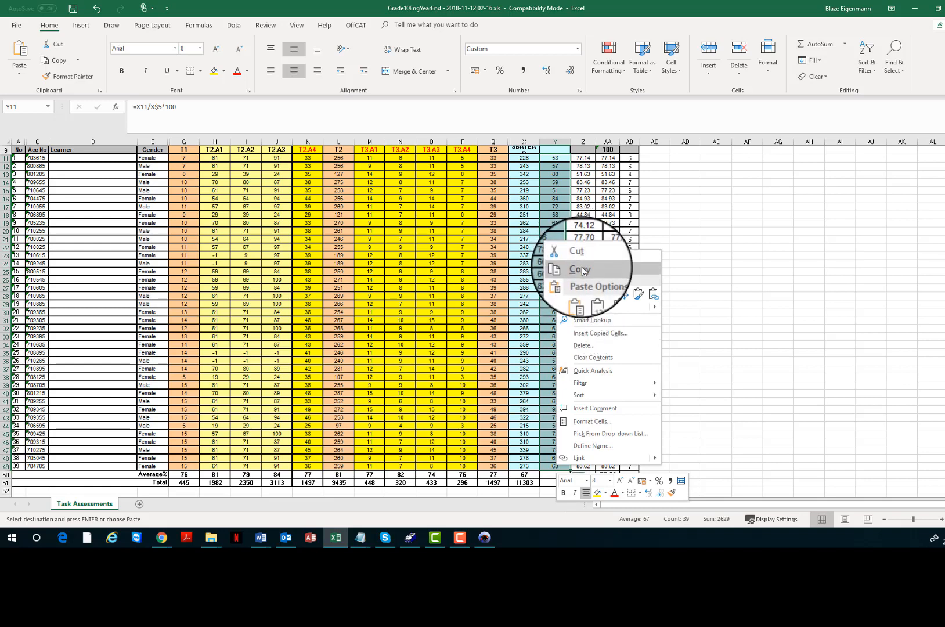
click(582, 267)
Switch to the MarksAlter form in FrontOFFICE and paste the copied SBA percentages into the RD4 column
click(483, 545)
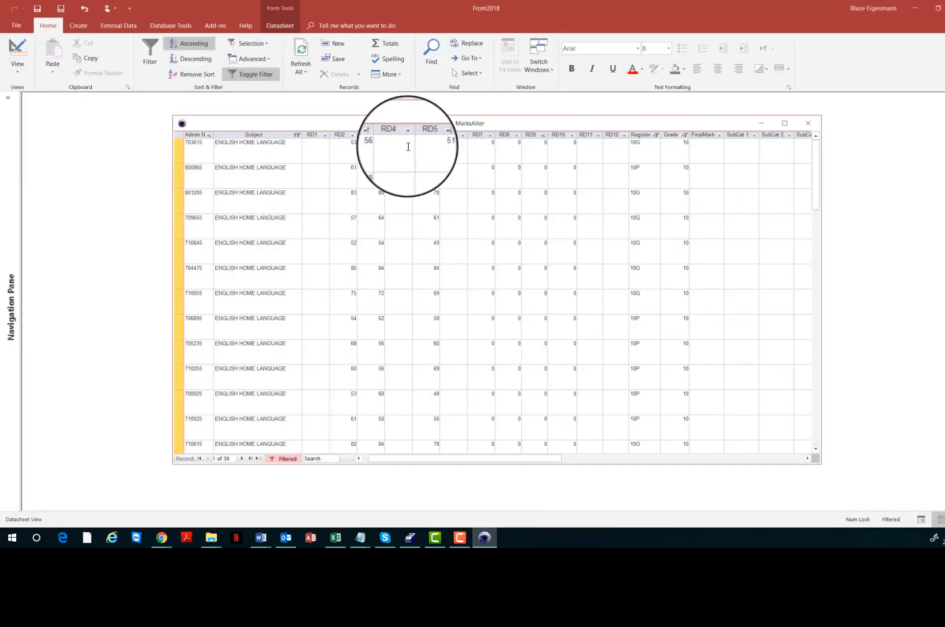
click(406, 135)
right_click(406, 135)
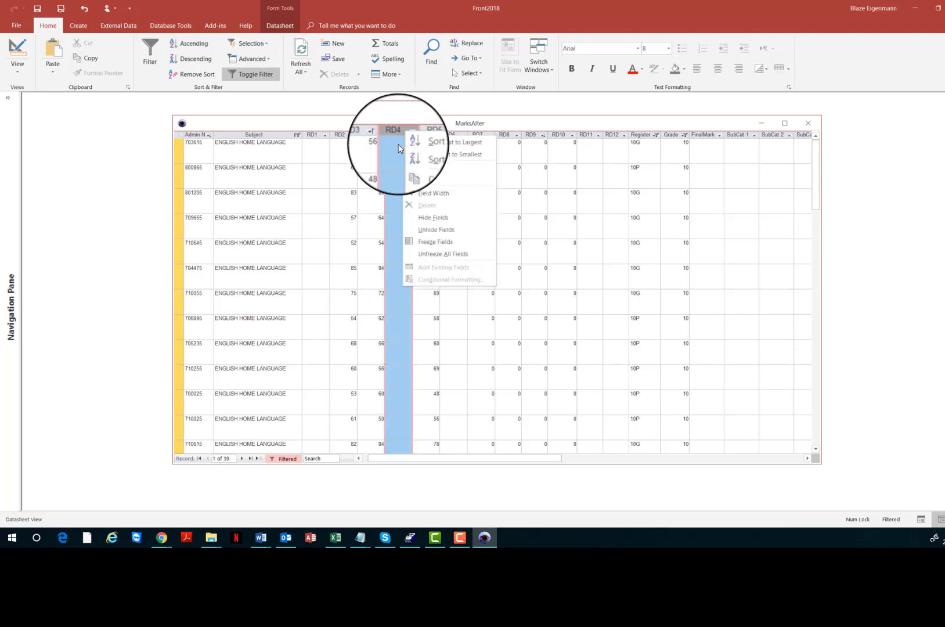
click(428, 180)
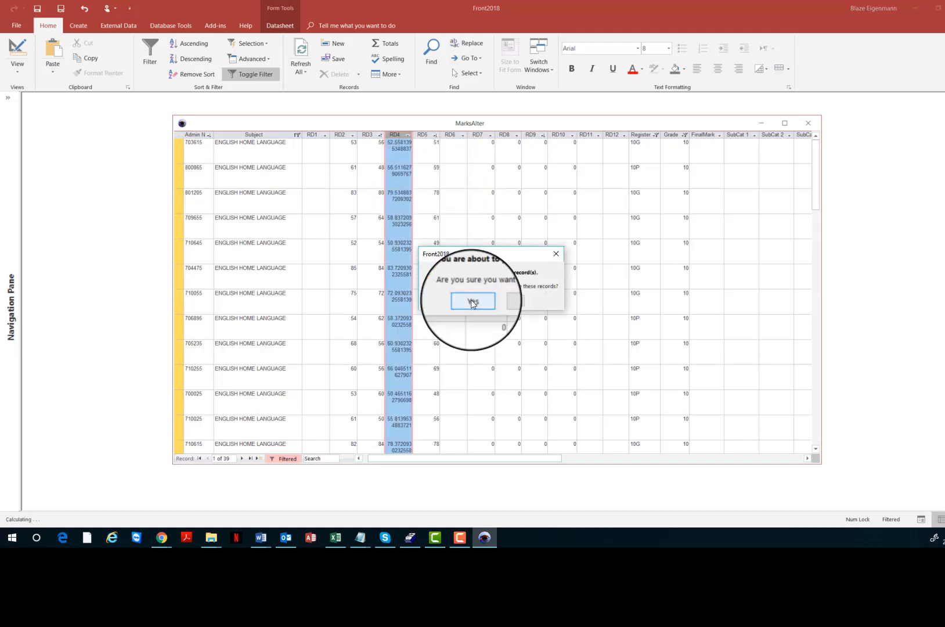
click(471, 300)
click(400, 146)
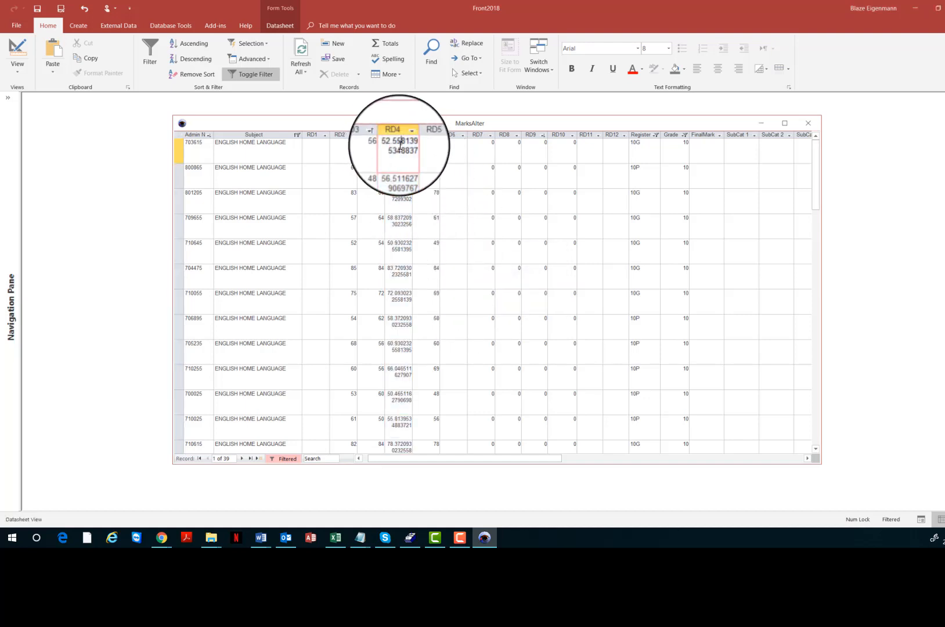
click(398, 134)
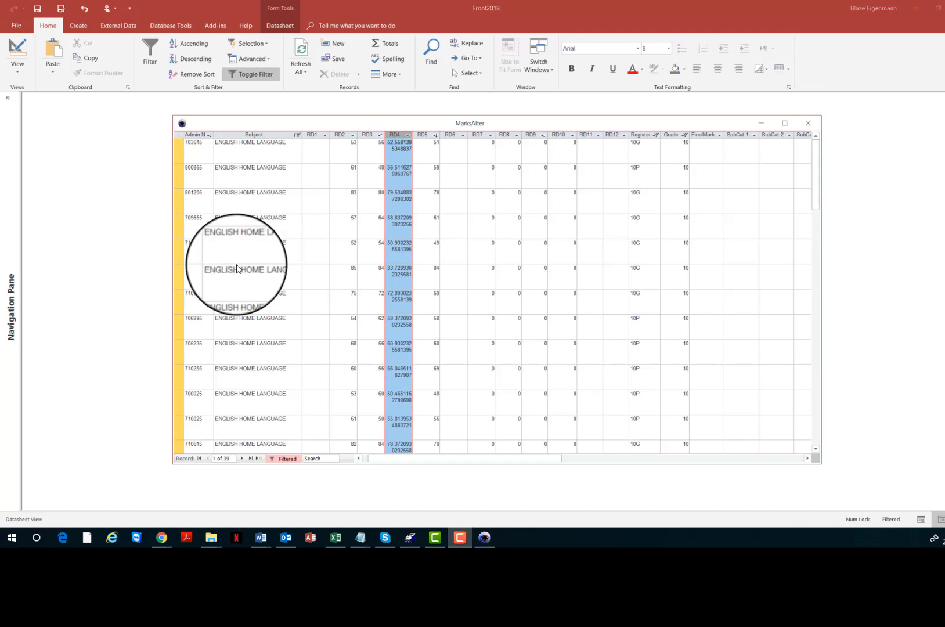
Review the paper marks in E9:G26 of the jen-ENG-10G-Term4-2018 workbook in Excel against the SA-SAMS task assessment grid
click(336, 538)
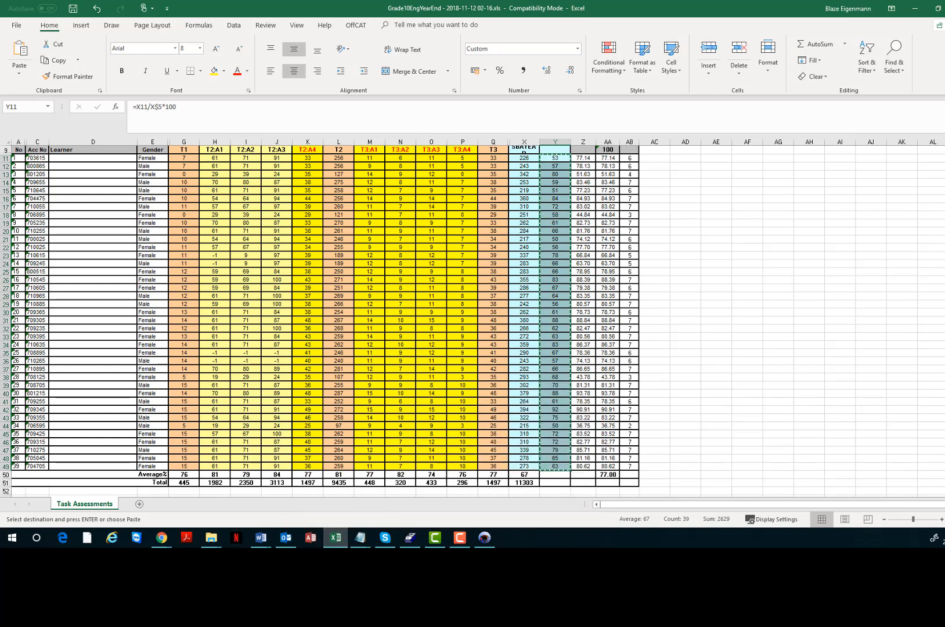
scroll(525, 180, up, 3)
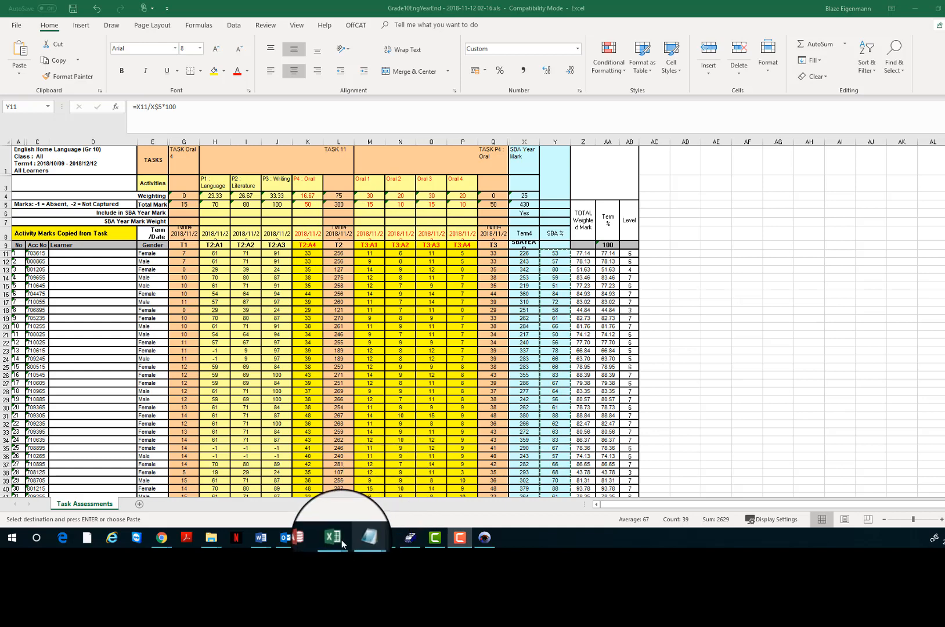
mouse_move(336, 537)
click(368, 504)
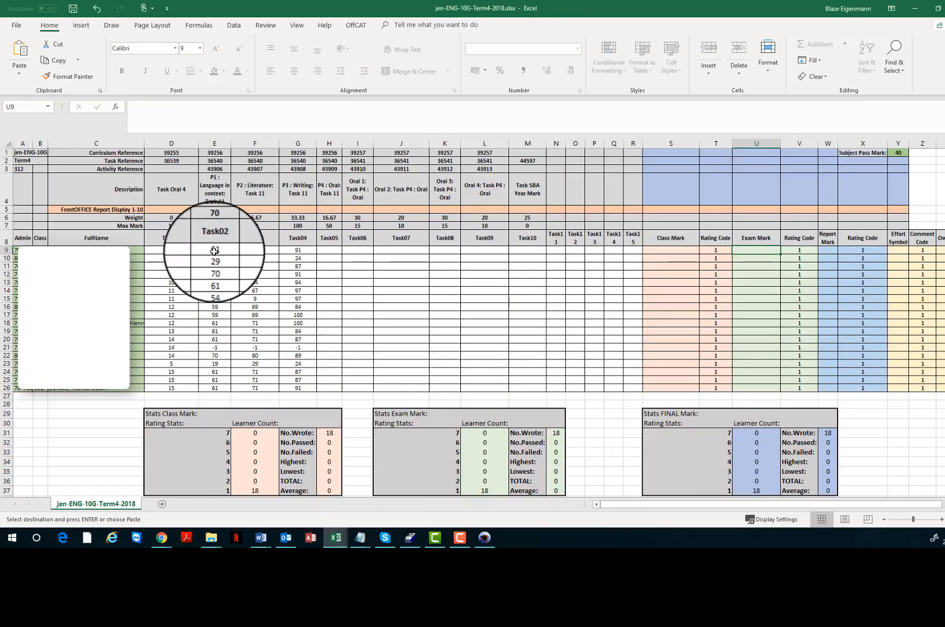
drag(212, 250, 302, 387)
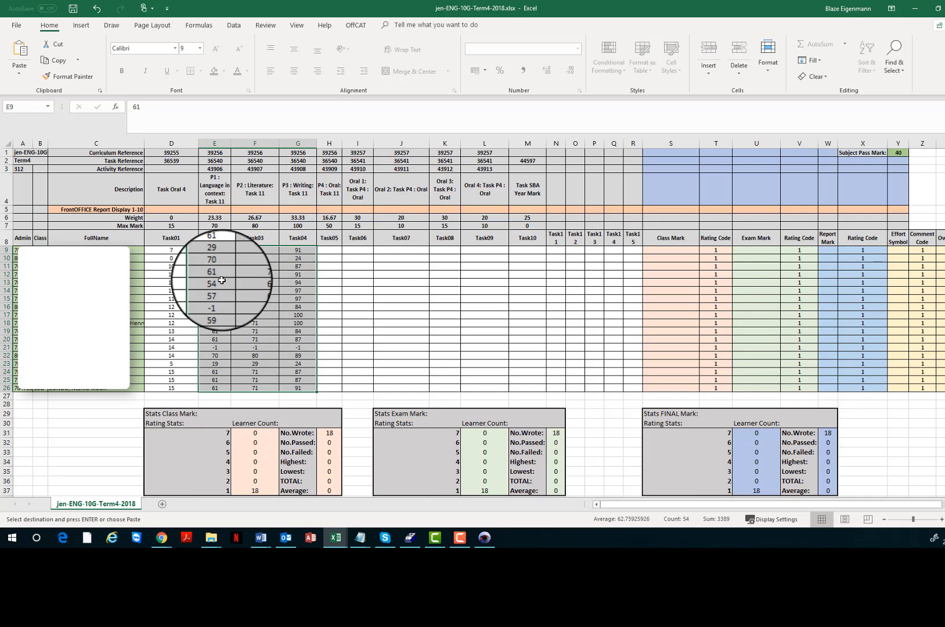
click(410, 539)
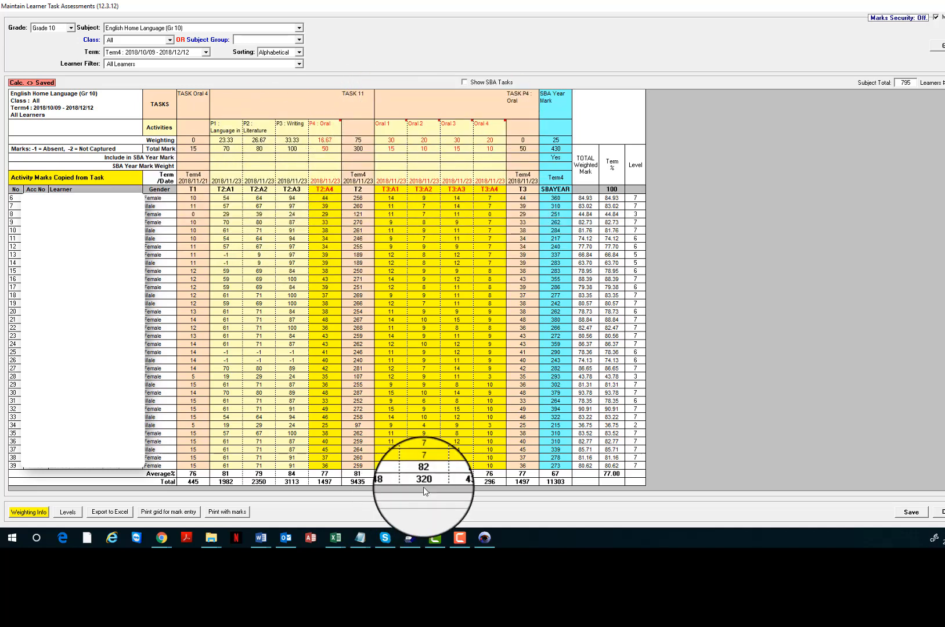
mouse_move(335, 541)
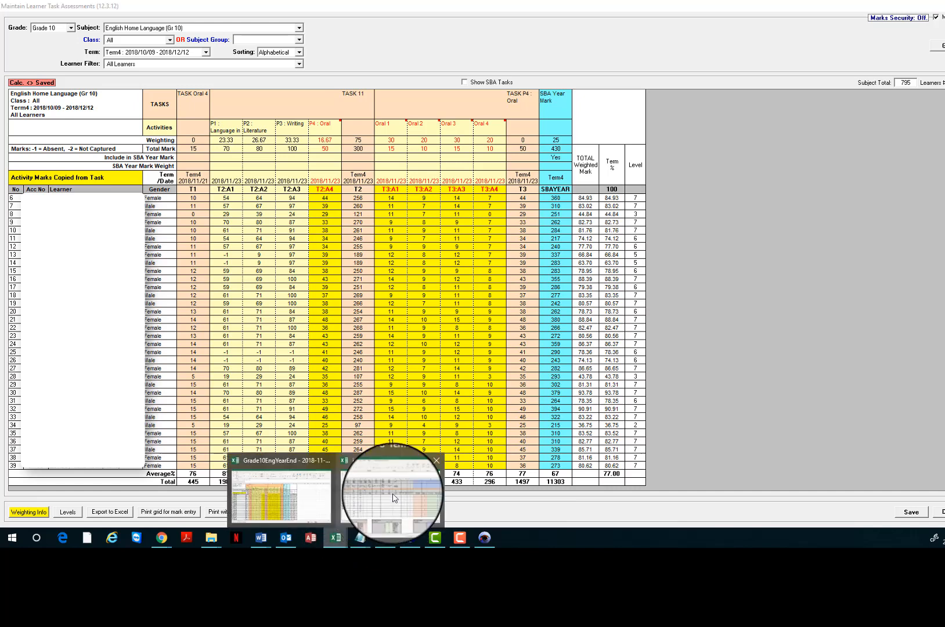
click(394, 498)
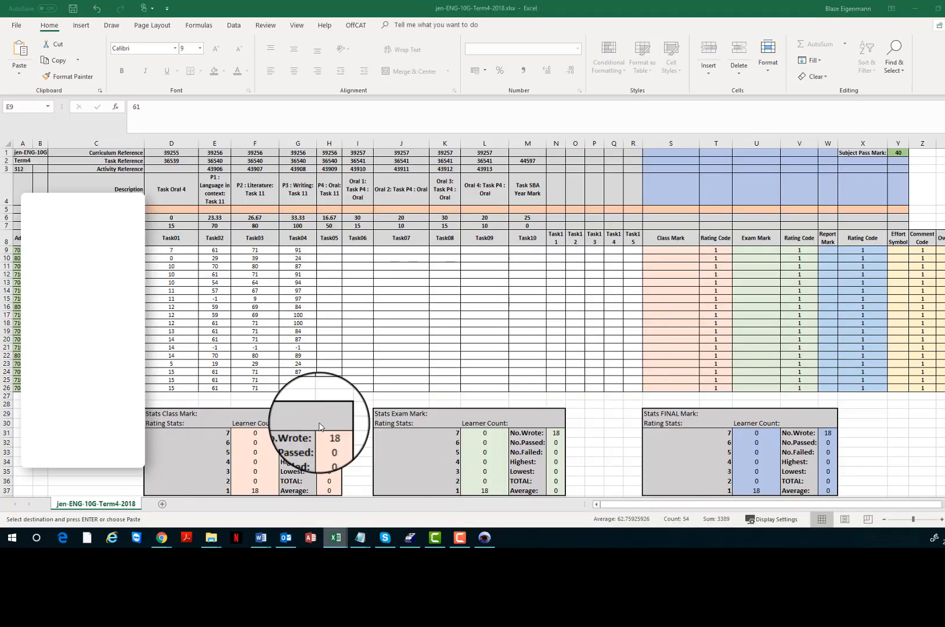
click(922, 10)
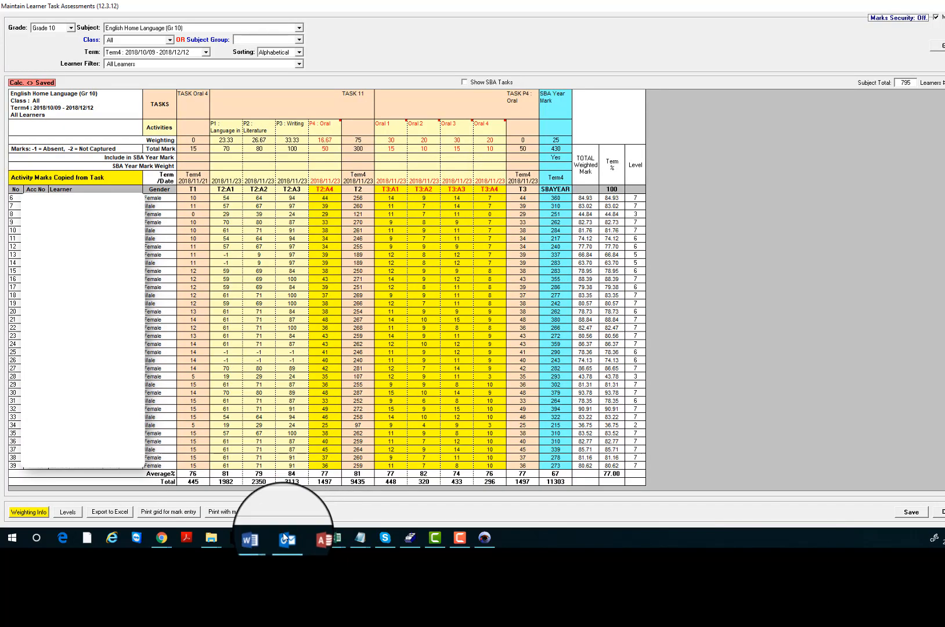
Switch to the Grade10EngYearEnd workbook in Excel and clear the pending copied SBA % range
mouse_move(342, 532)
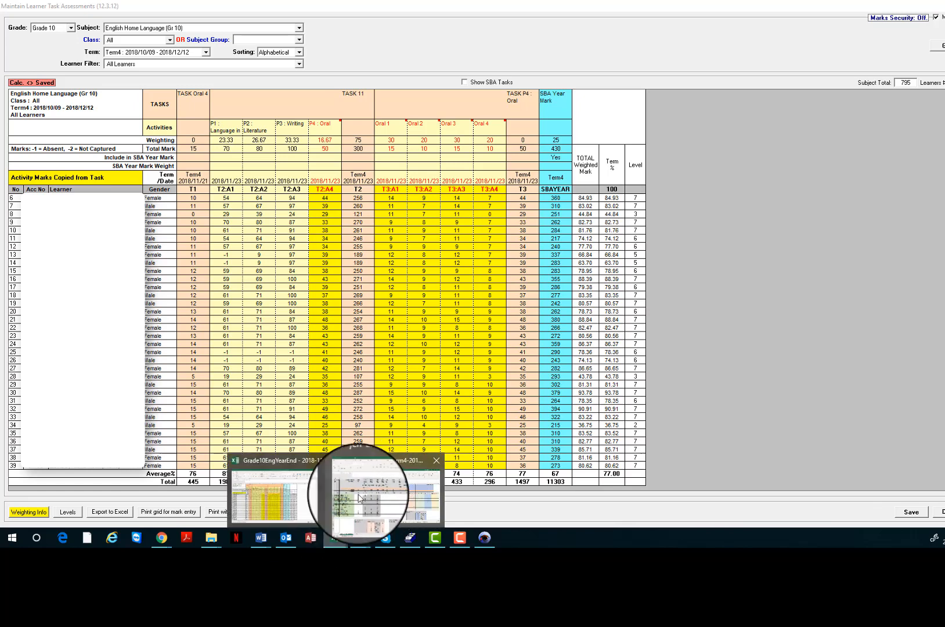
mouse_move(308, 503)
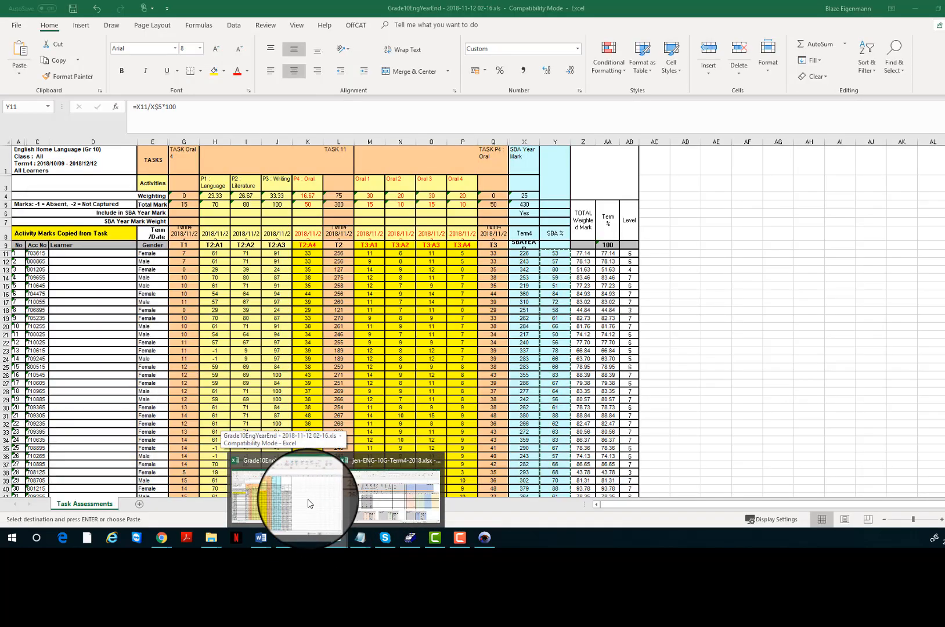
click(307, 503)
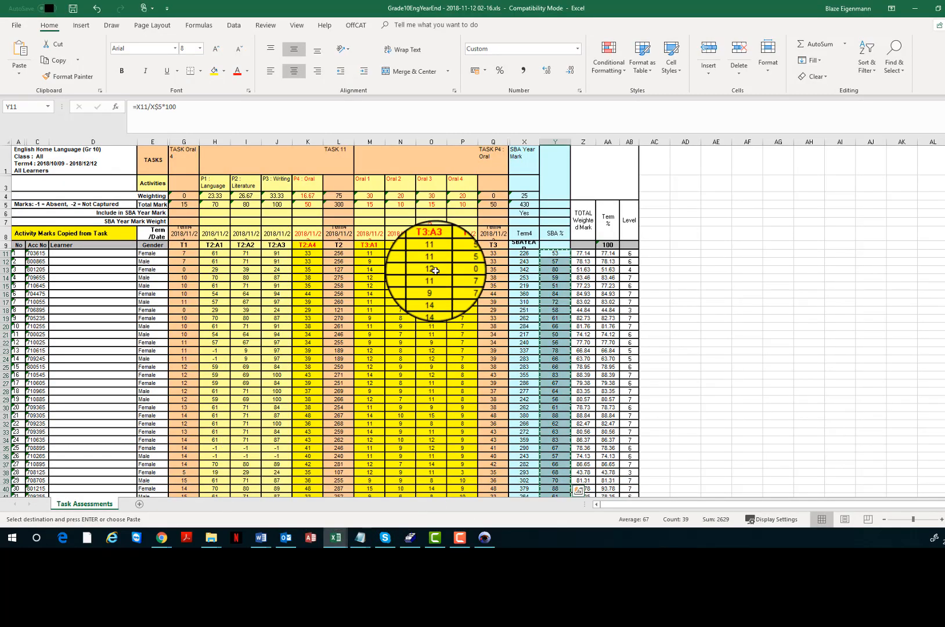
click(511, 268)
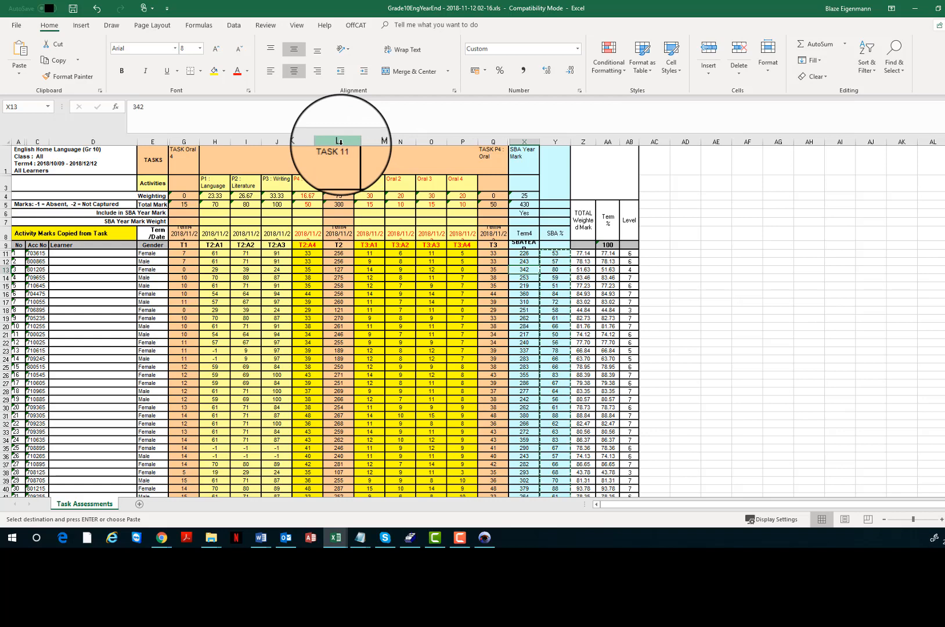
click(370, 141)
right_click(371, 142)
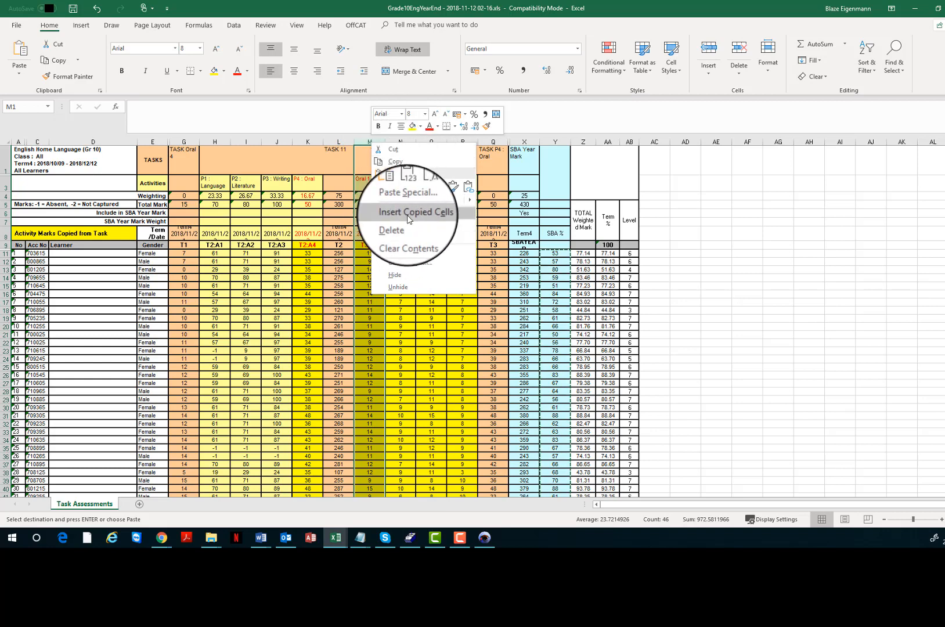
double_click(680, 254)
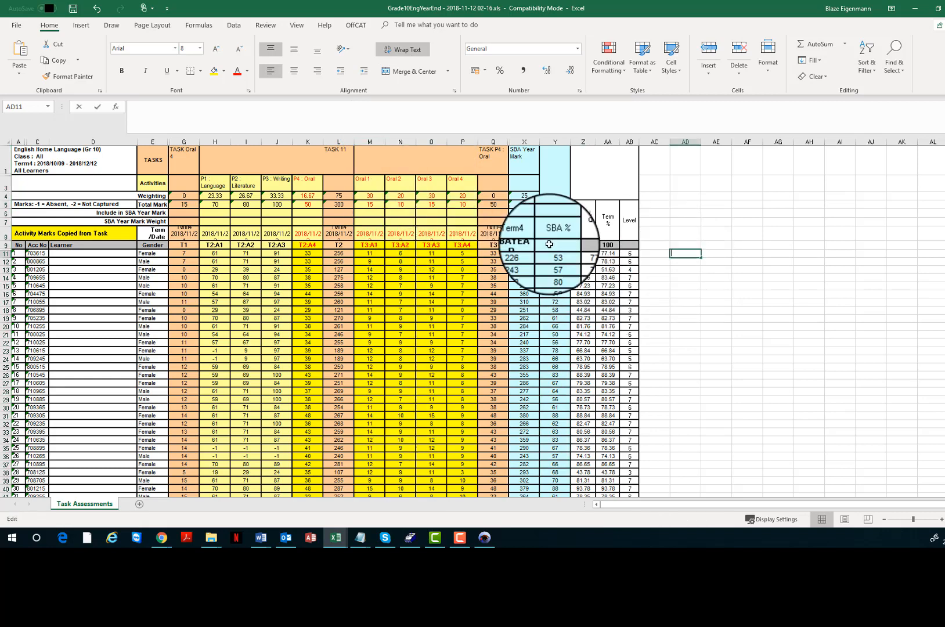
Insert an empty column M in the Task Assessments sheet, between the TASK 11 total and Oral 1
click(365, 146)
right_click(364, 142)
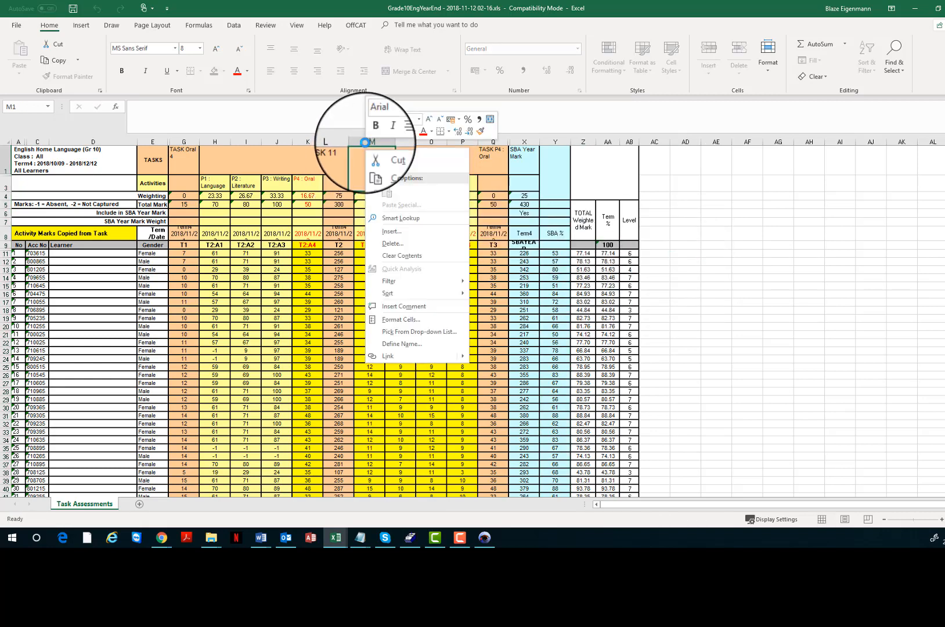
click(366, 142)
right_click(367, 143)
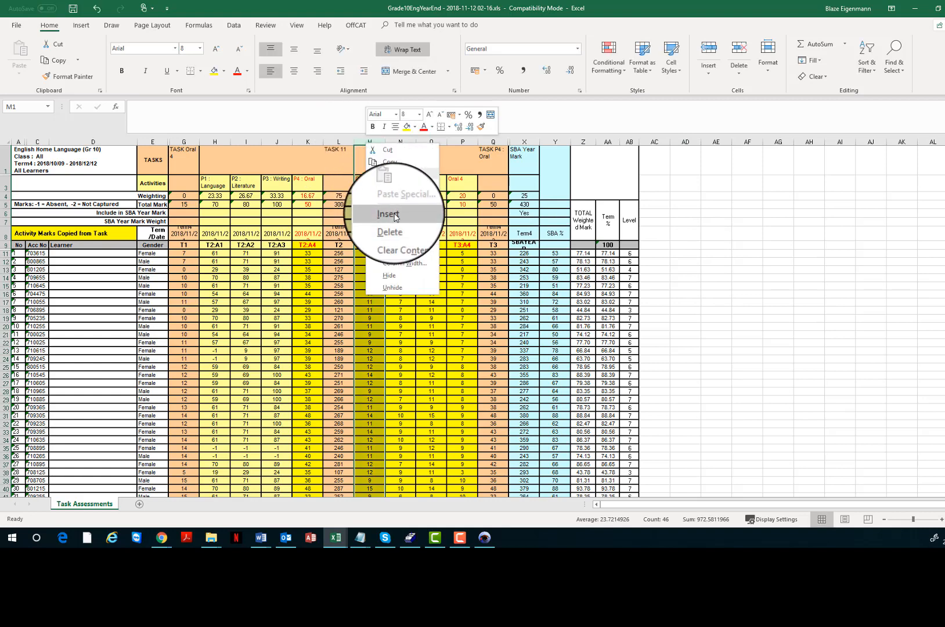
click(388, 209)
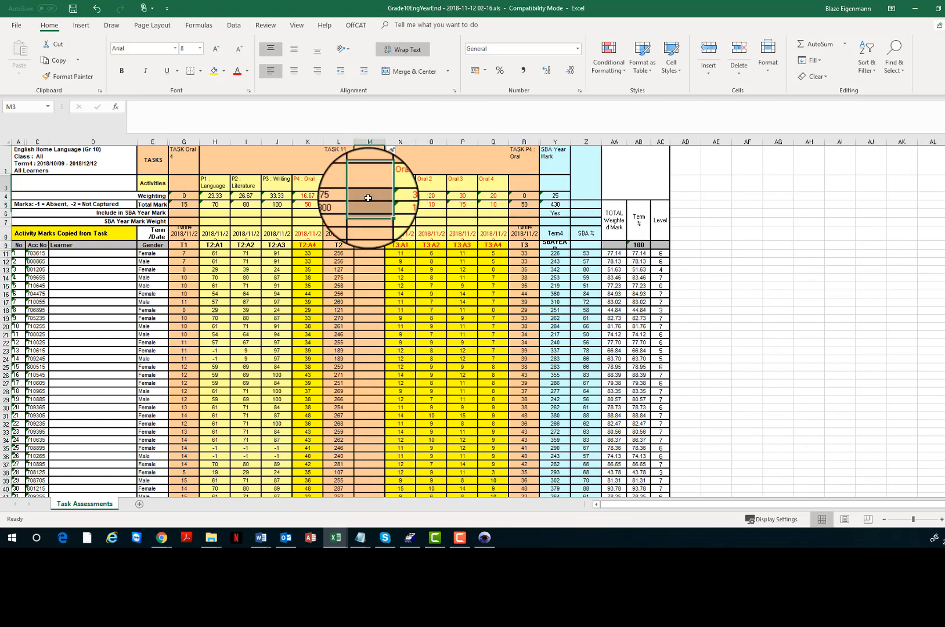
Enter the heading "Final Exam %" in M5 and copy it into M1
click(382, 205)
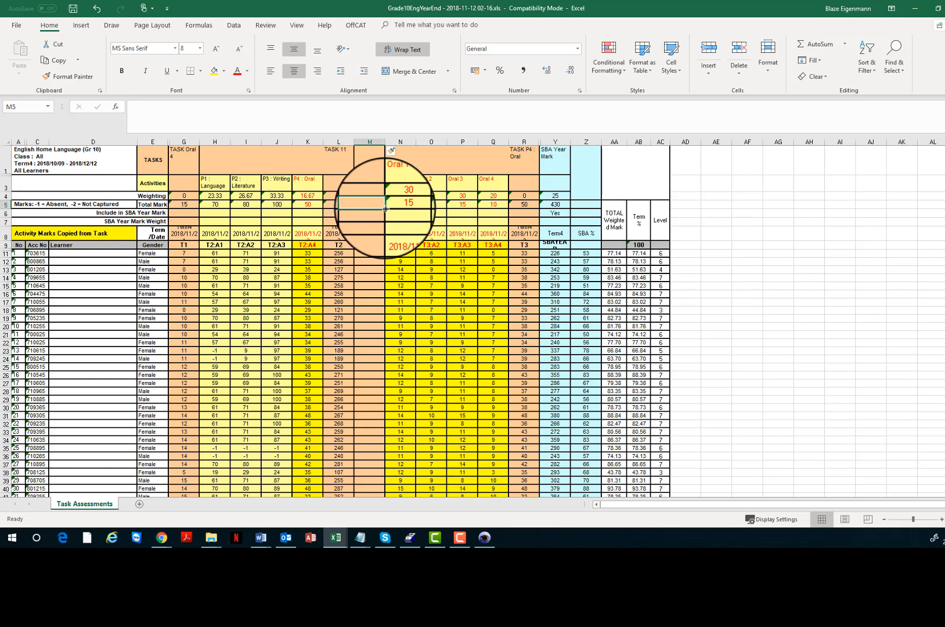
text(Final Exam %)
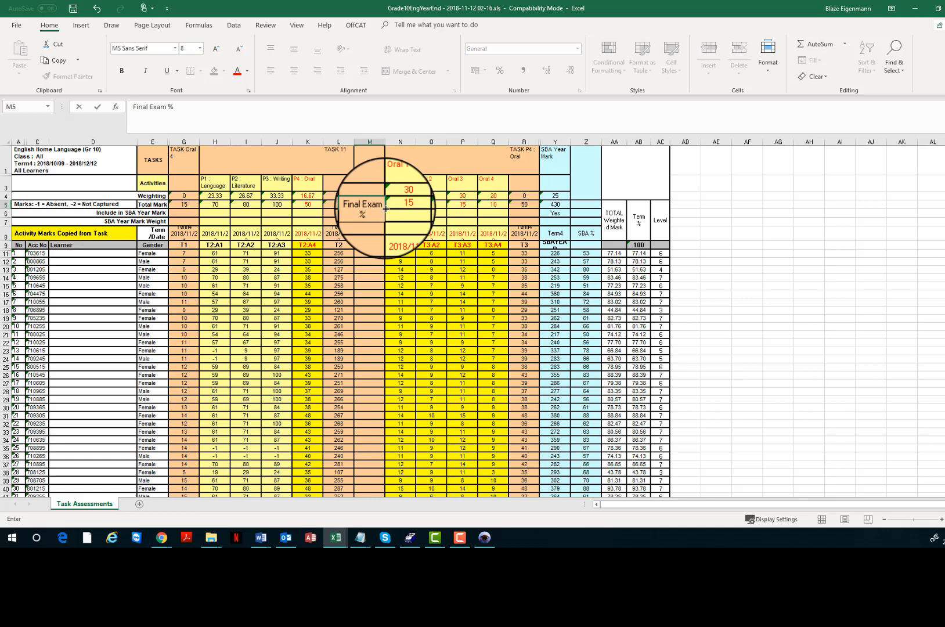
key(ctrl+Return)
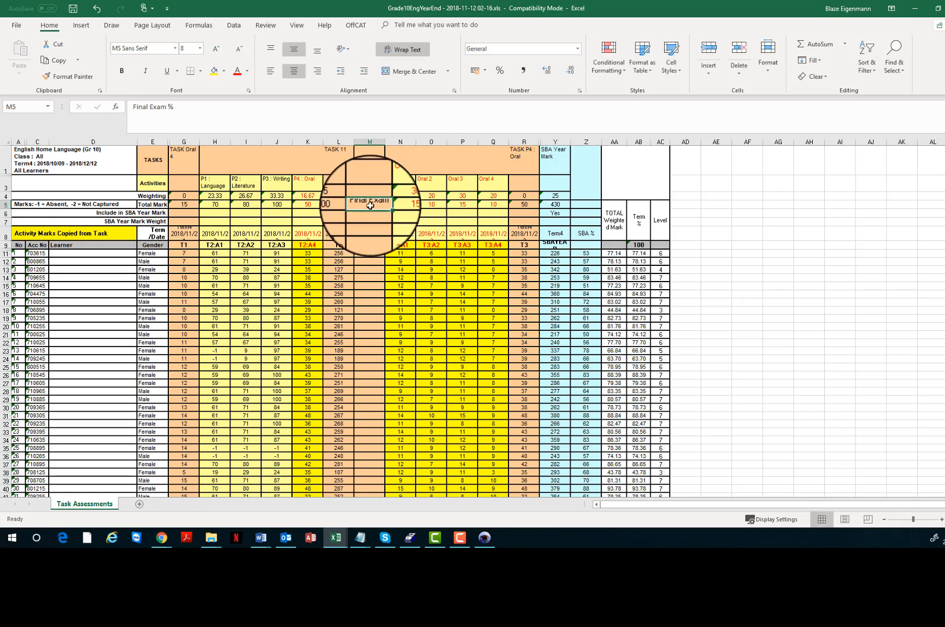
right_click(370, 205)
click(405, 230)
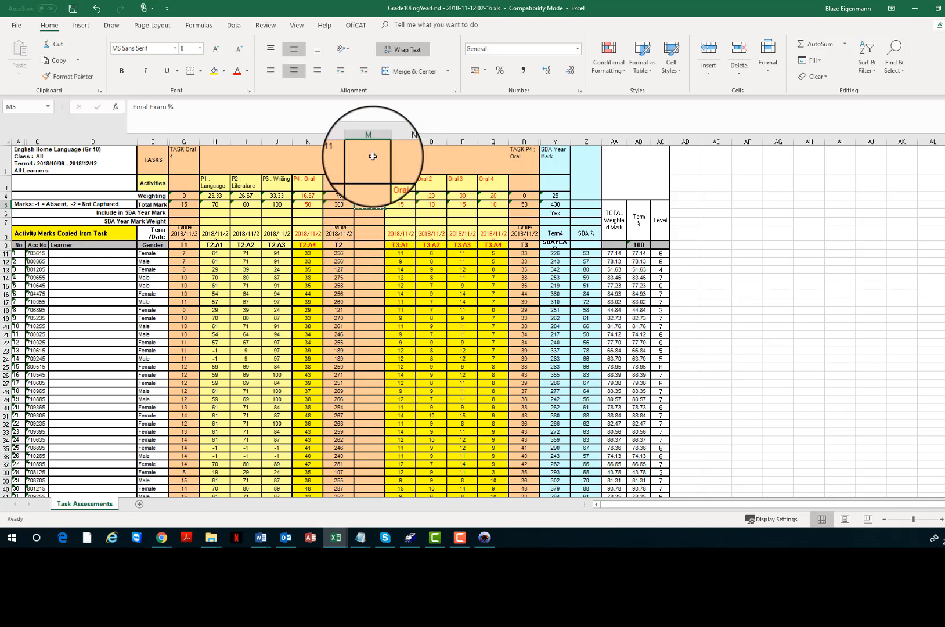
right_click(368, 156)
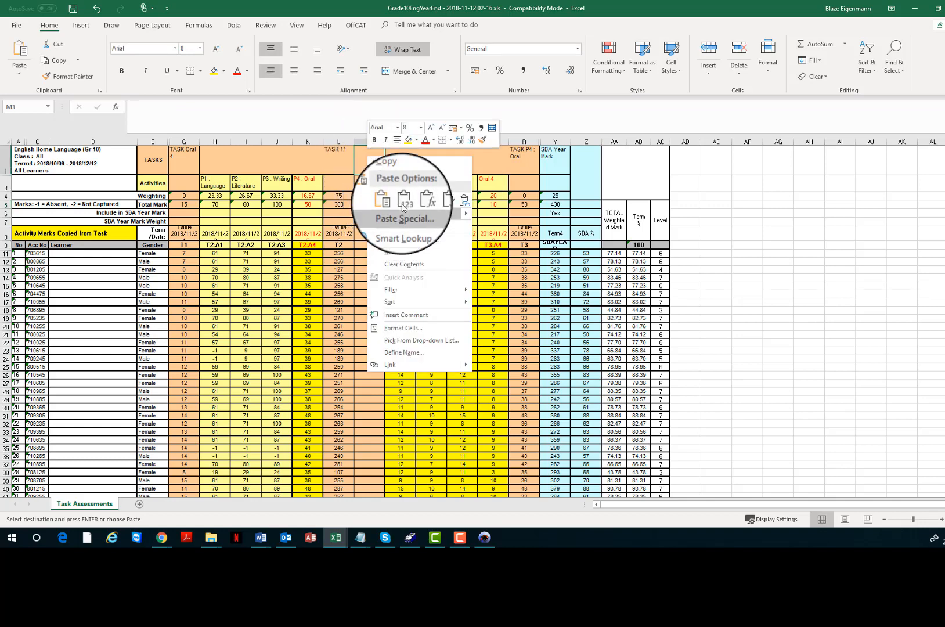
click(403, 204)
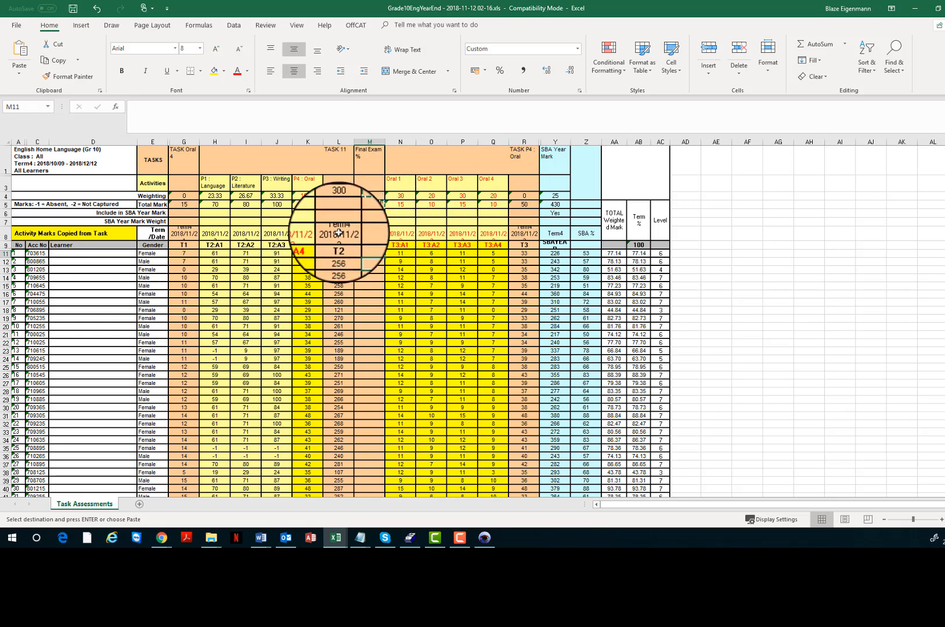
Enter the formula =L11/L$5*100 in M11 to calculate the first learner's final exam percentage
text(=L11)
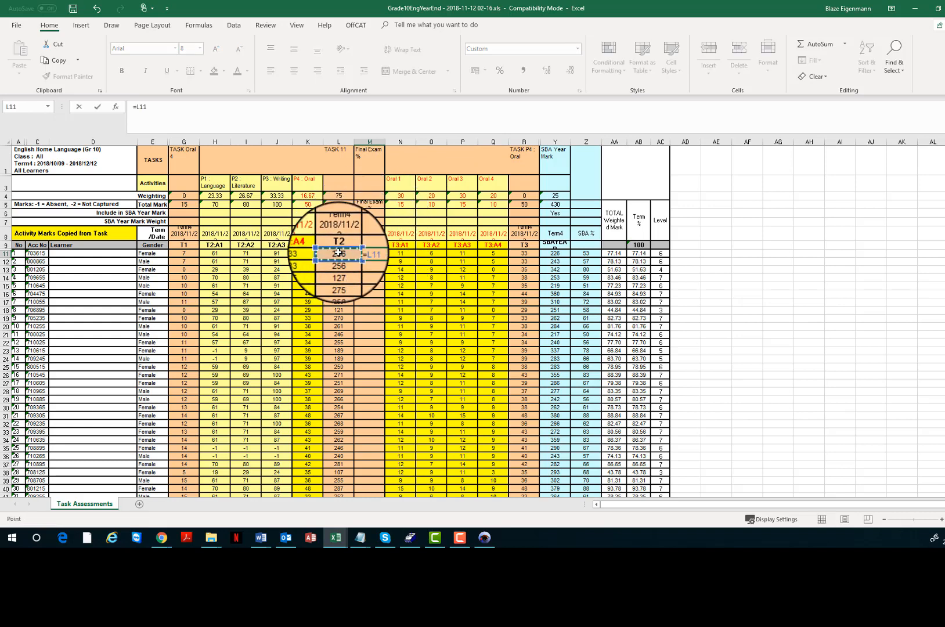
text(/L5)
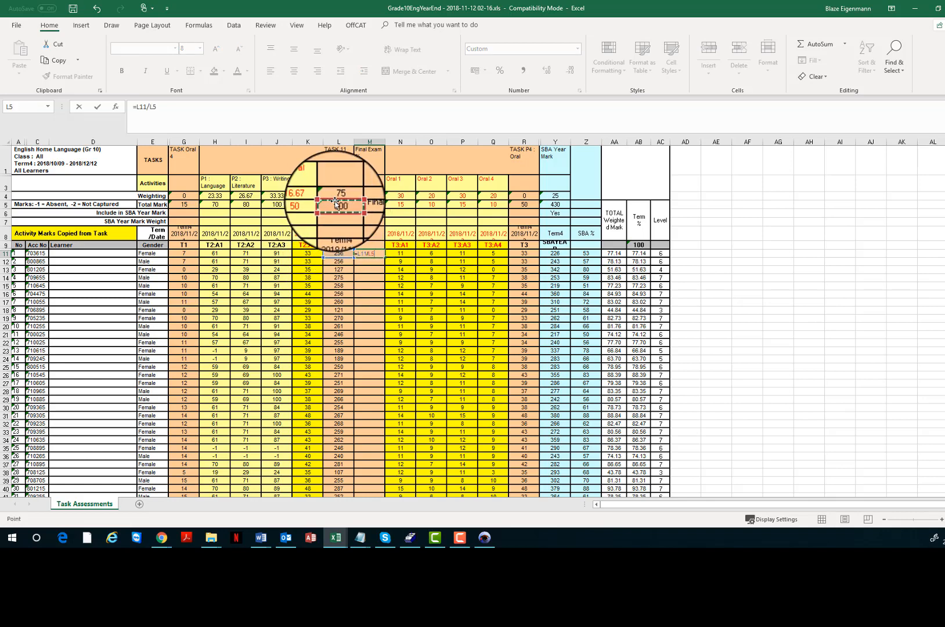
text(*)
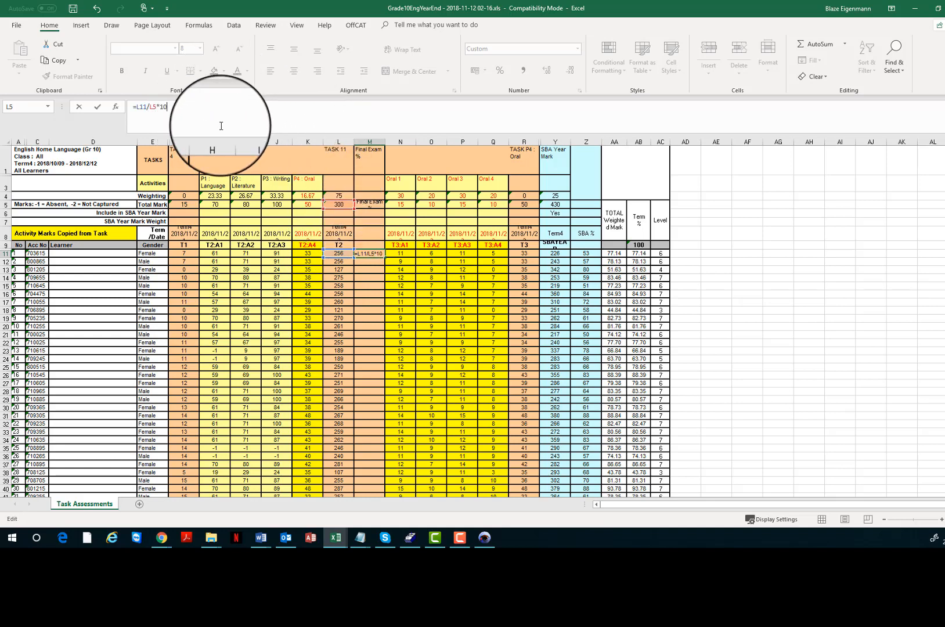
text(100)
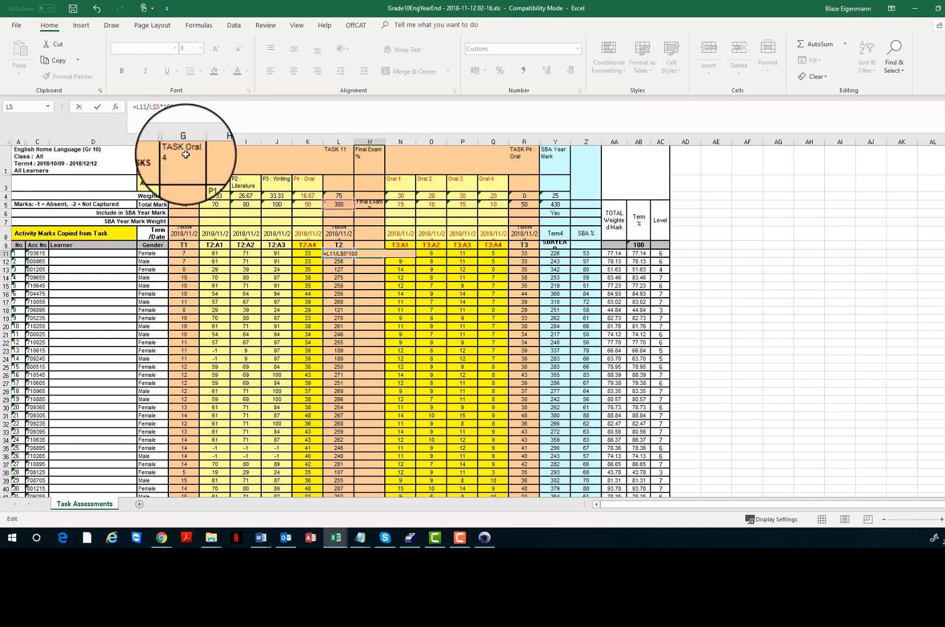
key(Return)
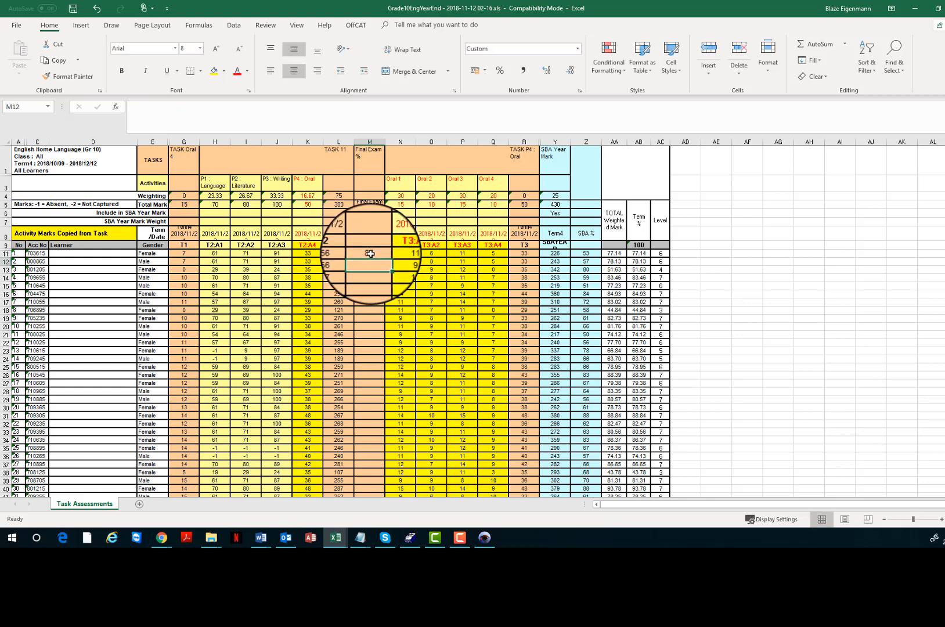
Try to copy the final exam percentage from M11 down through M12:M49
click(370, 254)
right_click(370, 254)
click(372, 262)
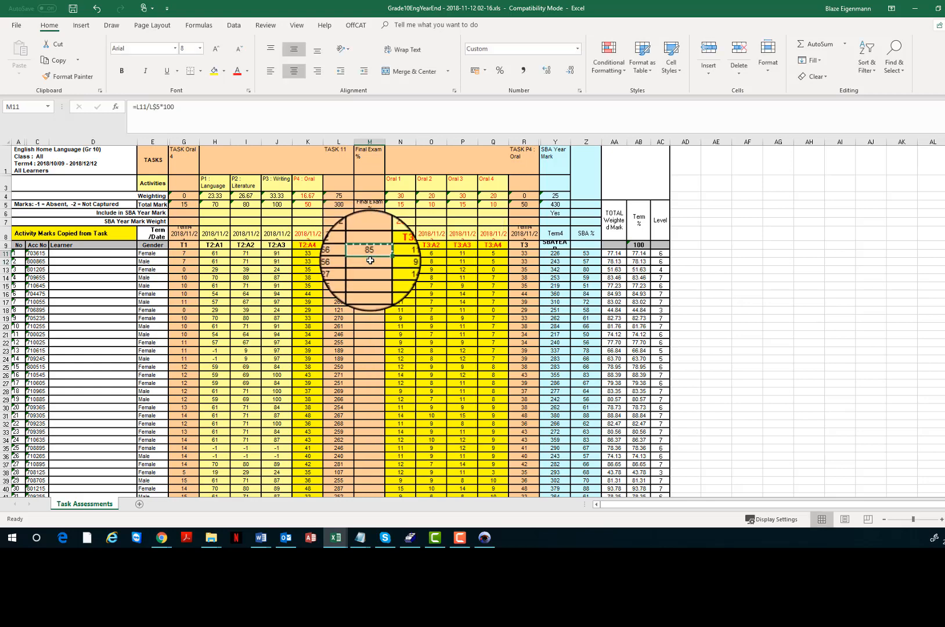
drag(370, 261, 366, 467)
right_click(367, 467)
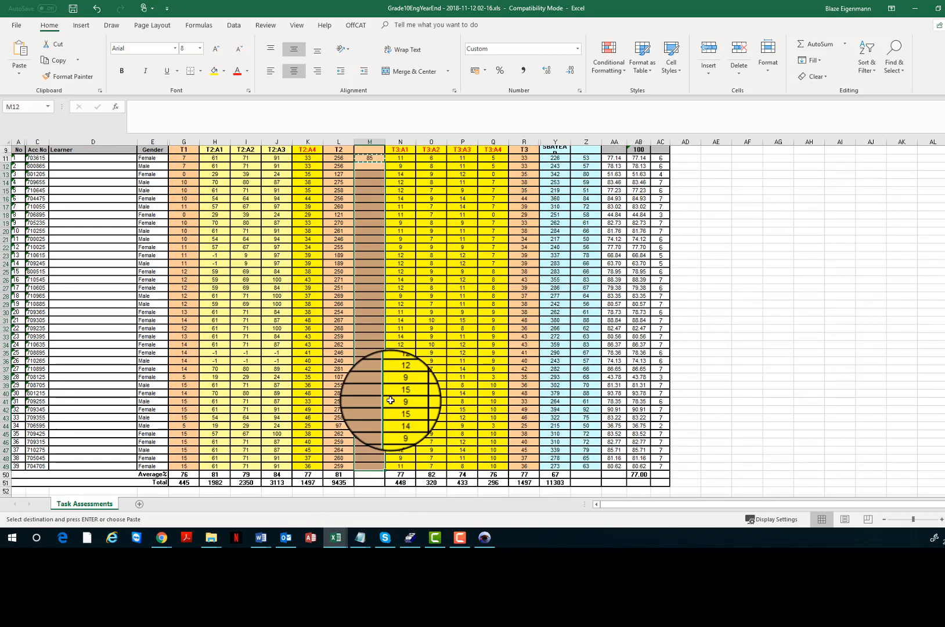
click(405, 297)
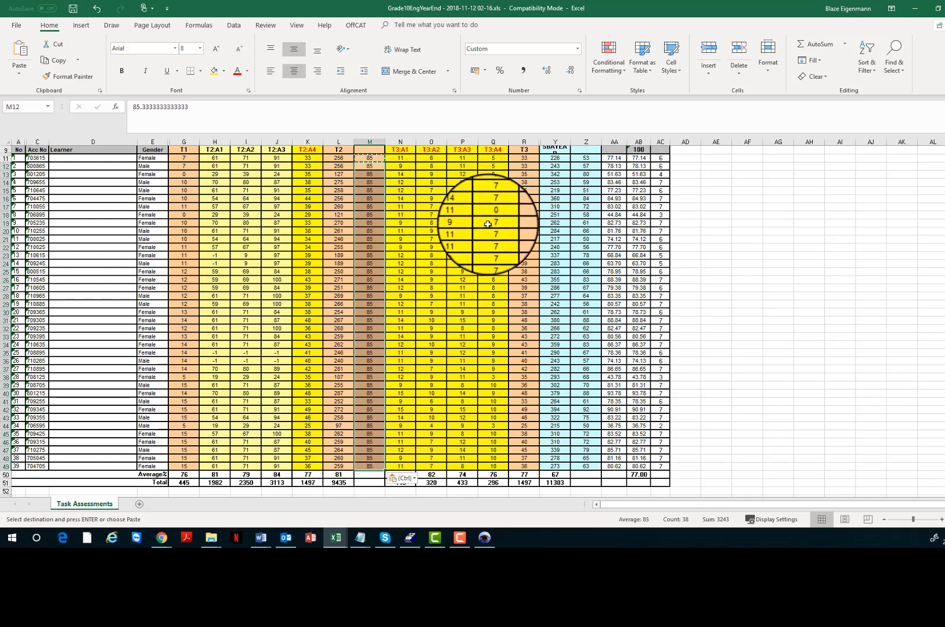
scroll(493, 230, up, 3)
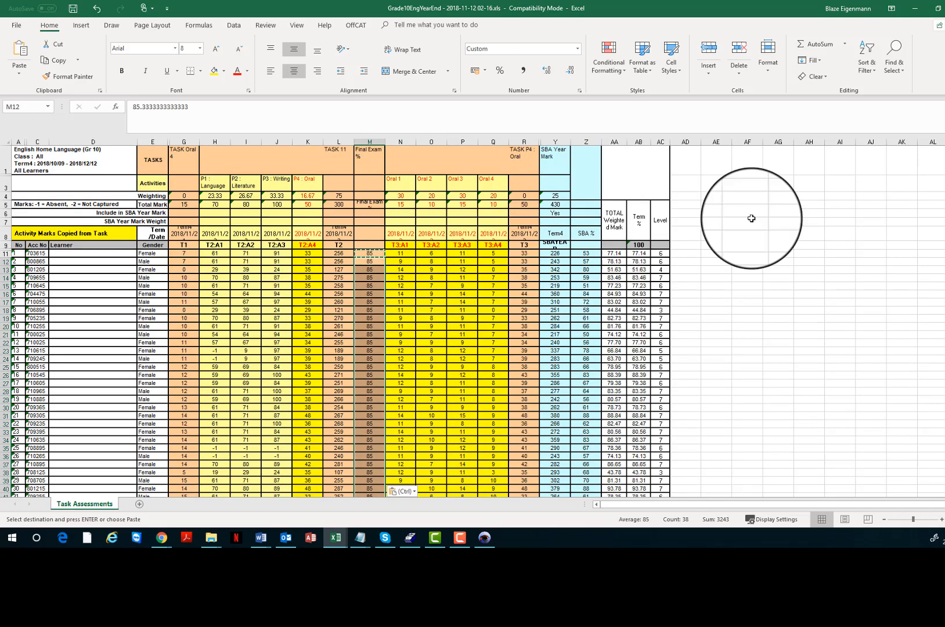
Format the TASK 11 weighting and total mark cells L4:L5 as Number
click(339, 204)
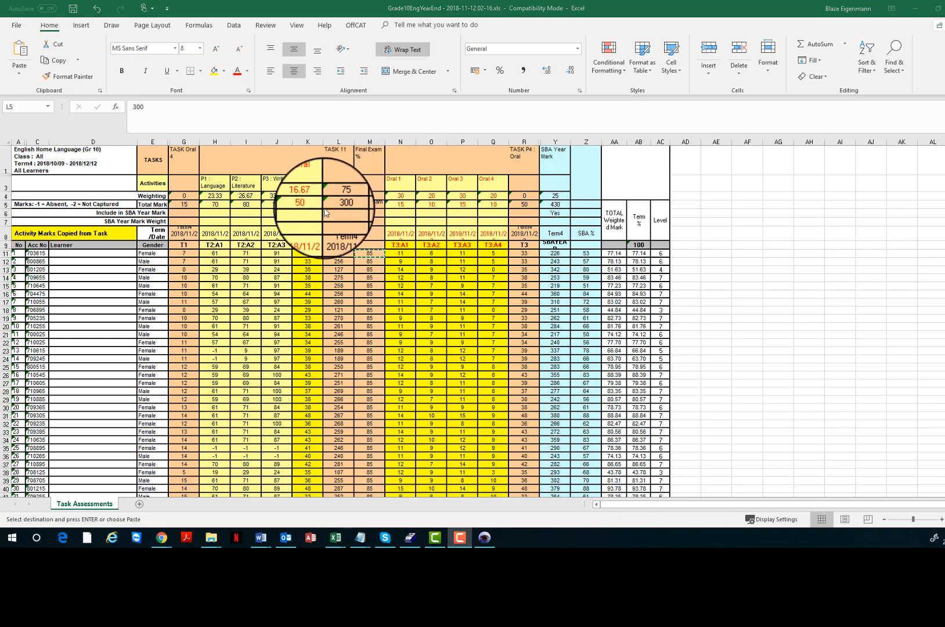
click(564, 202)
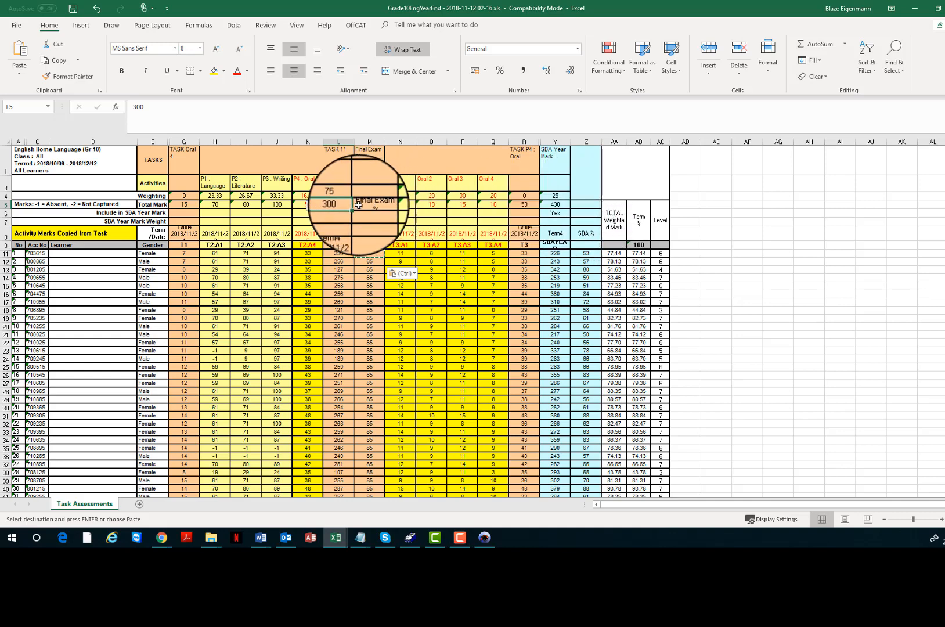
click(341, 197)
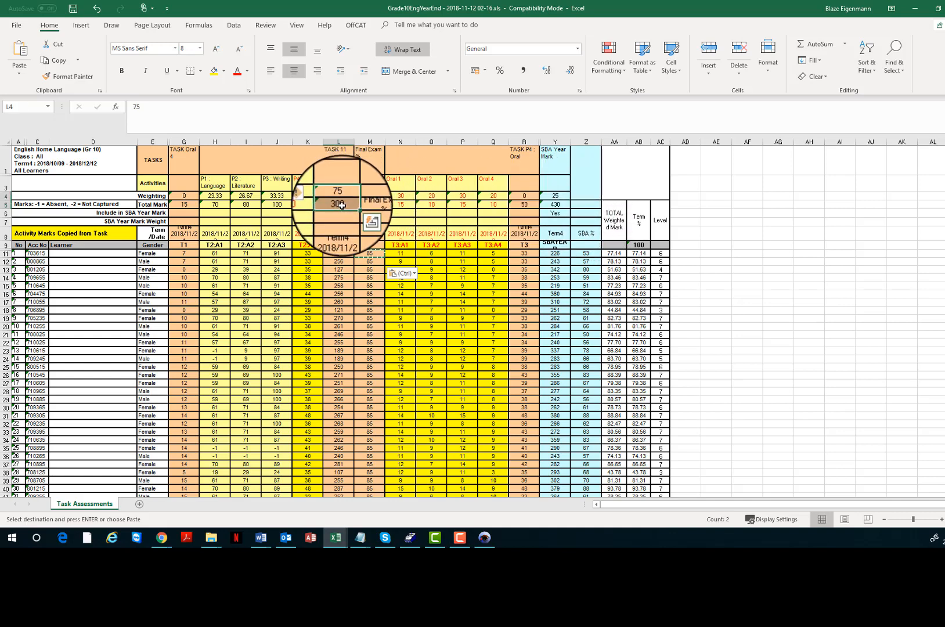
right_click(341, 204)
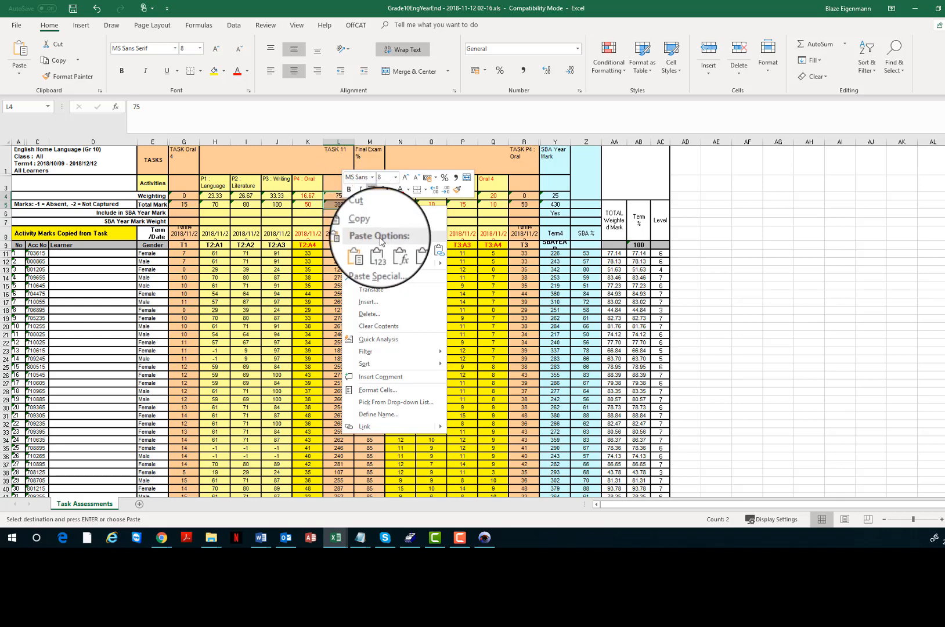
click(376, 392)
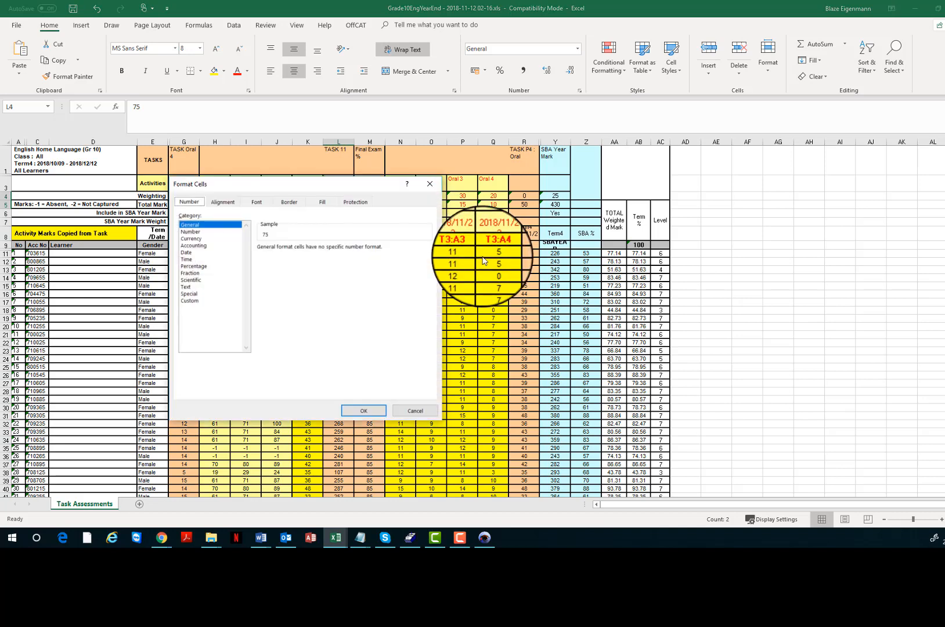
click(197, 232)
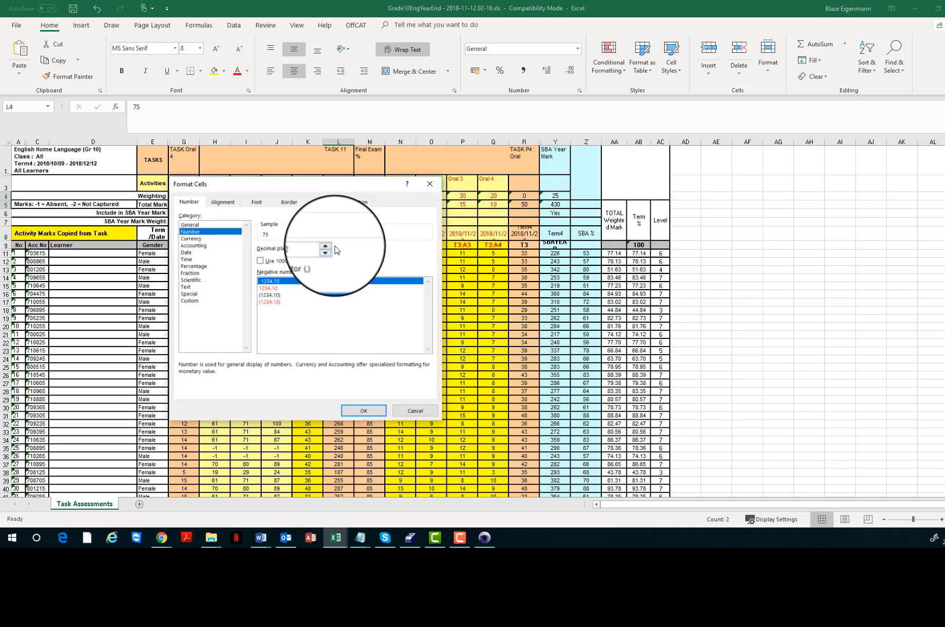
click(328, 248)
click(329, 249)
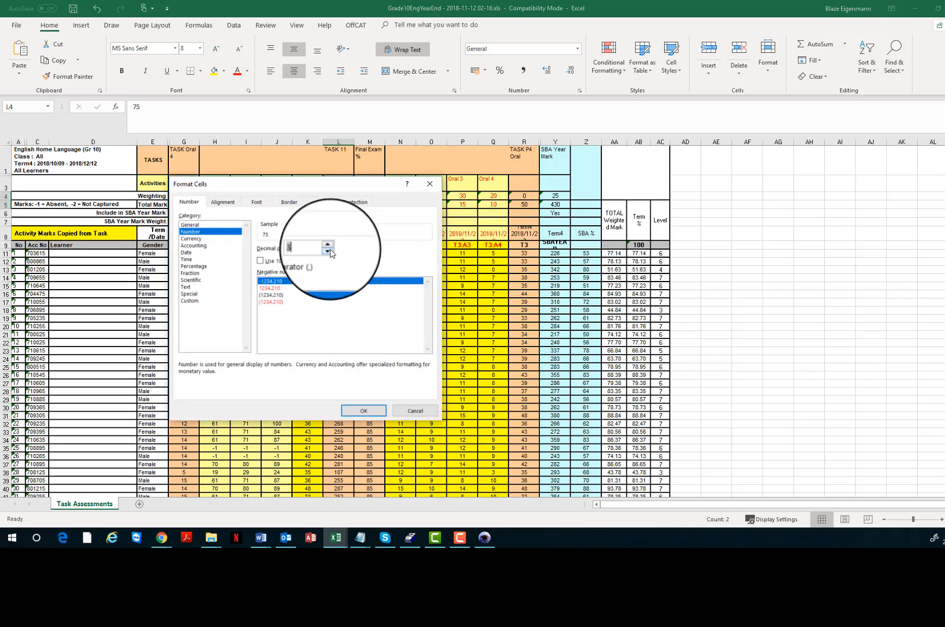
click(364, 411)
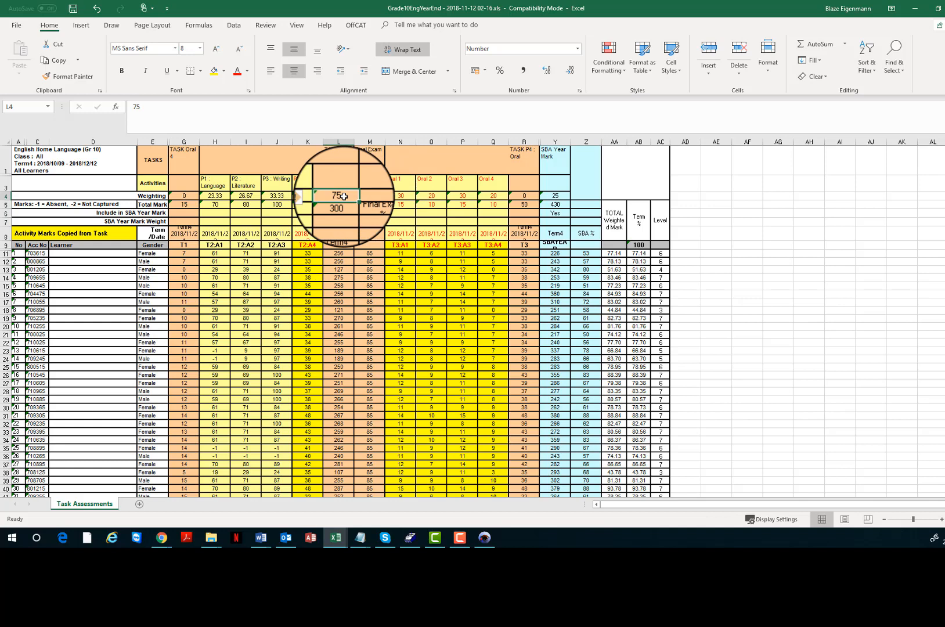
Re-enter the TASK 11 total mark in L5 as 300
click(339, 206)
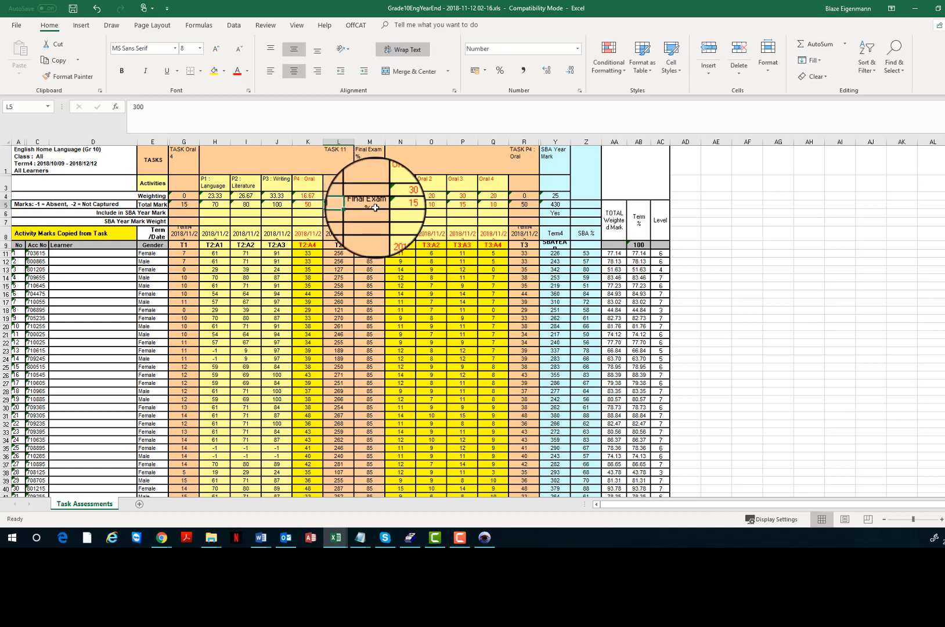
text(300)
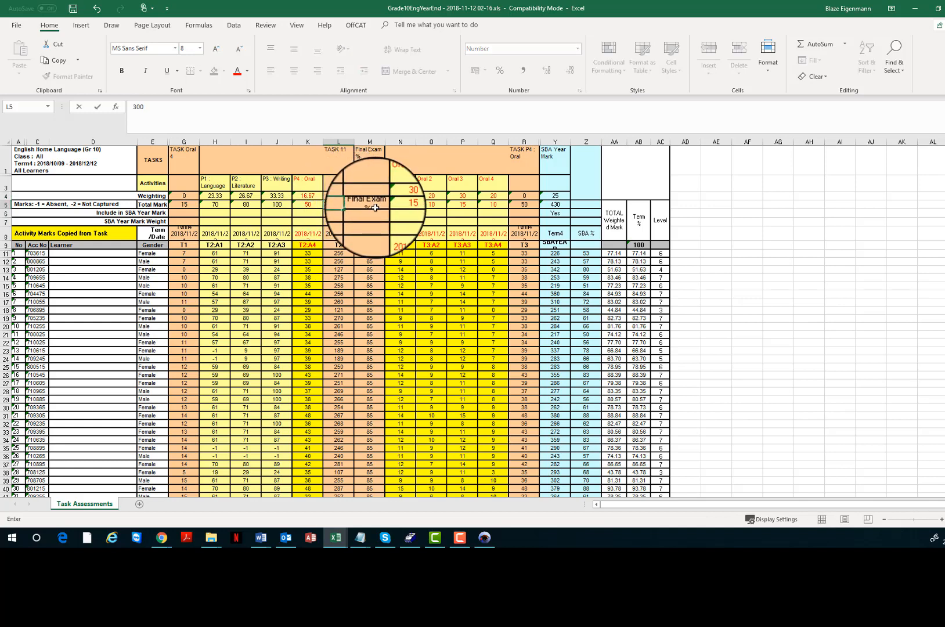
key(Return)
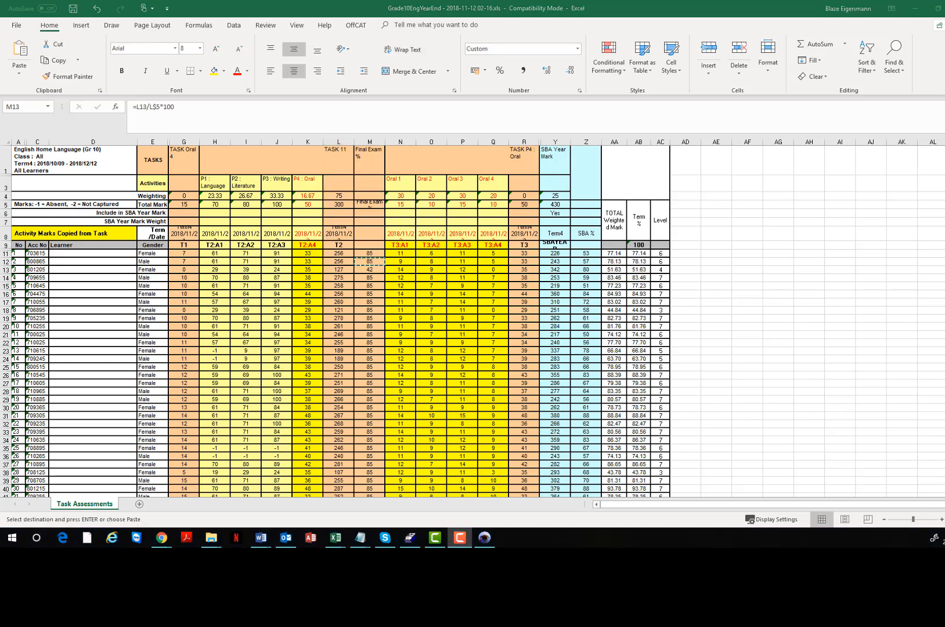
Copy the final exam percentage formula from M11 and paste it into M12:M49 for the remaining learners
right_click(370, 254)
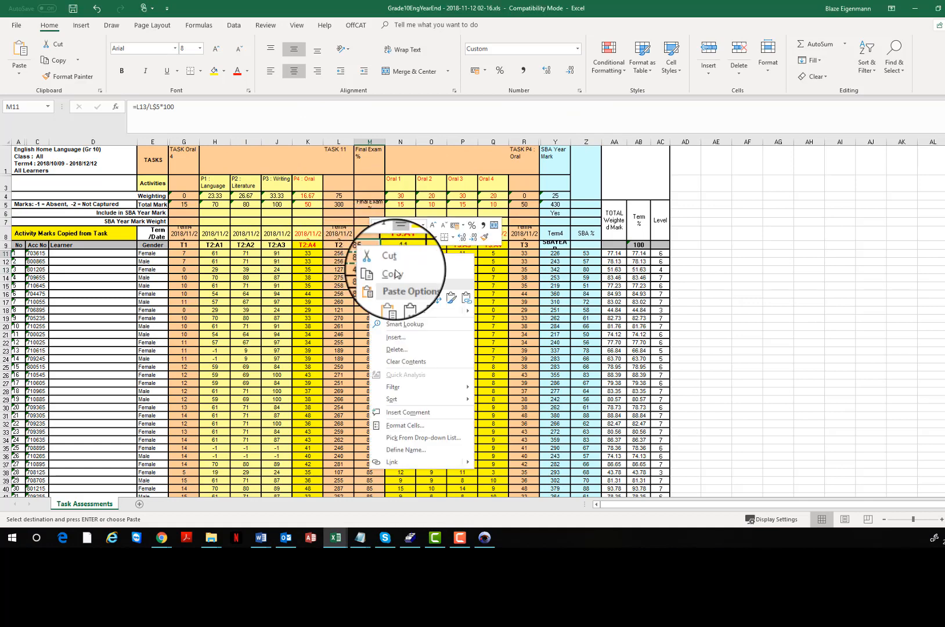
click(397, 275)
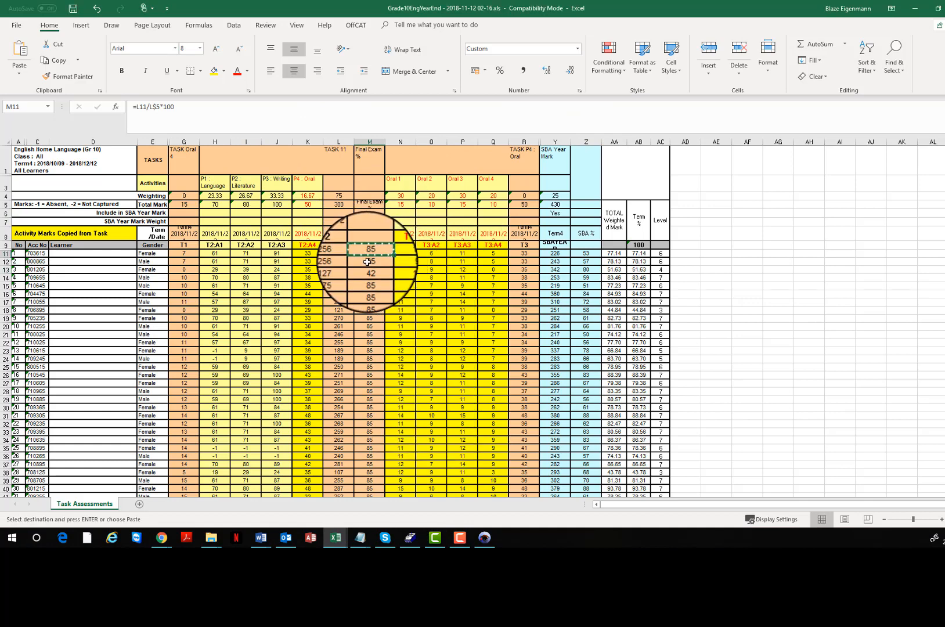
drag(367, 262, 366, 464)
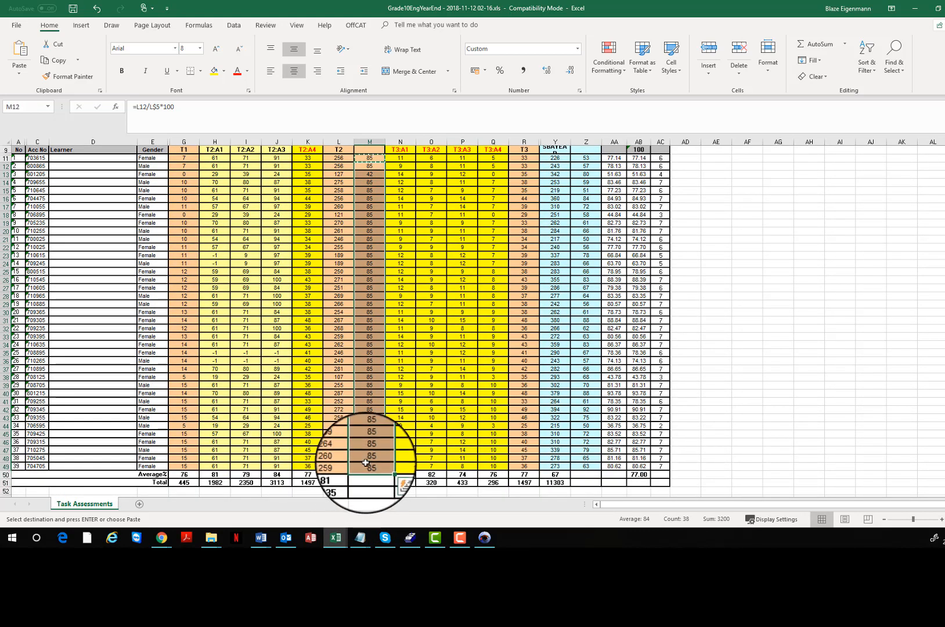
right_click(367, 463)
click(389, 295)
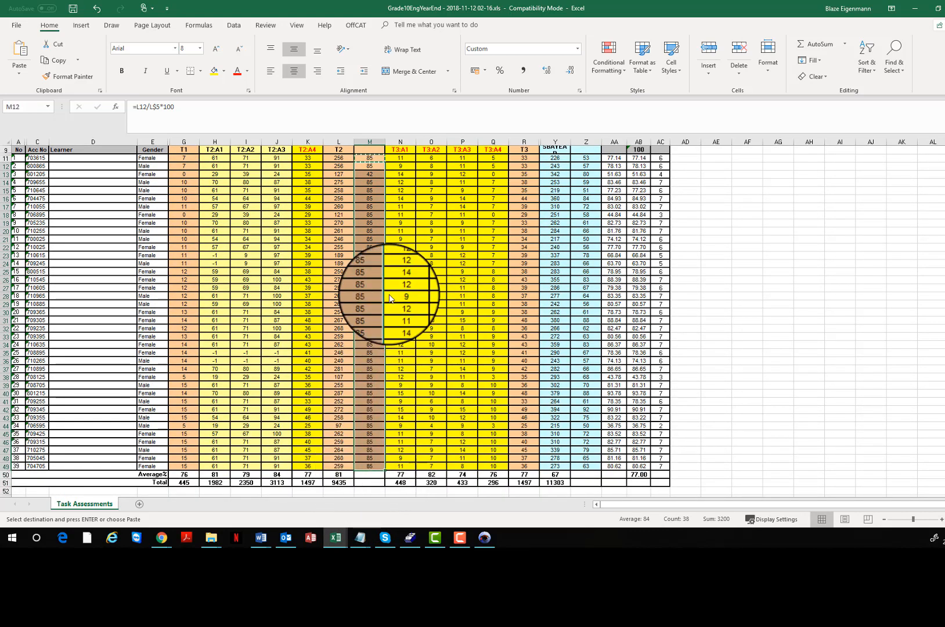
scroll(683, 250, up, 3)
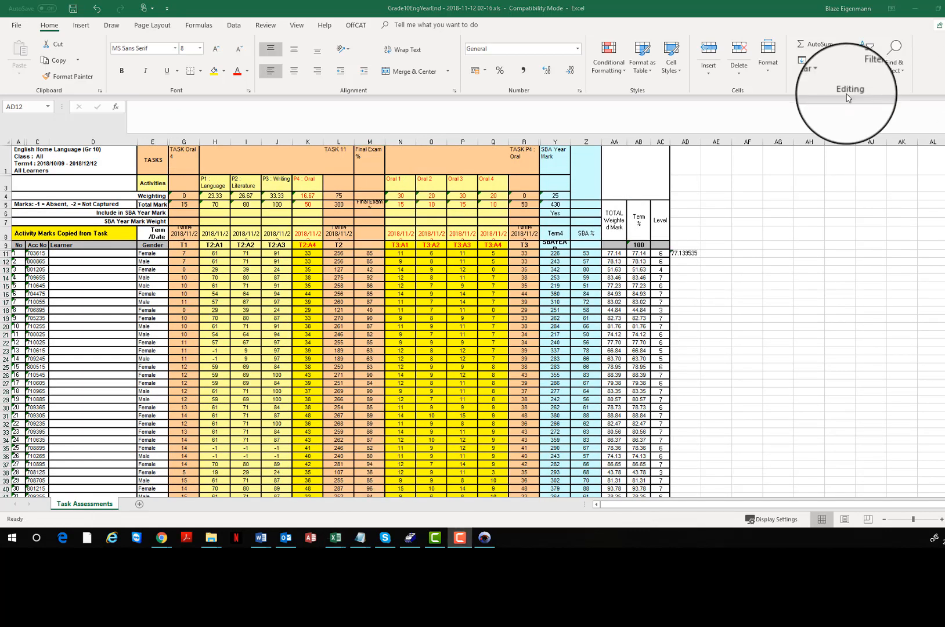
click(698, 261)
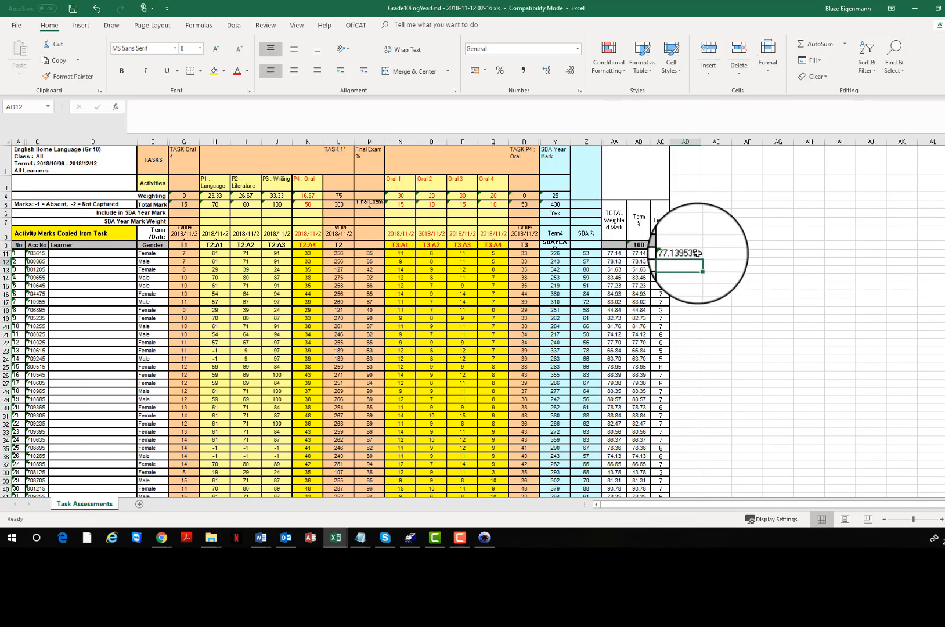
Examine the weighted formula in AD11, the exam and SBA percentages it uses, and the total marks in L5 and Y5
click(682, 253)
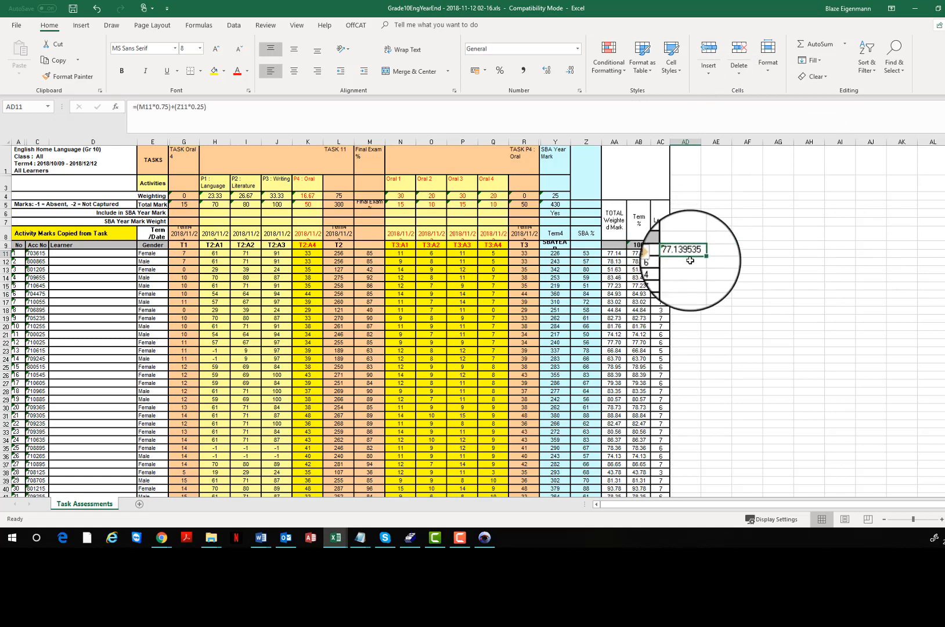
click(369, 254)
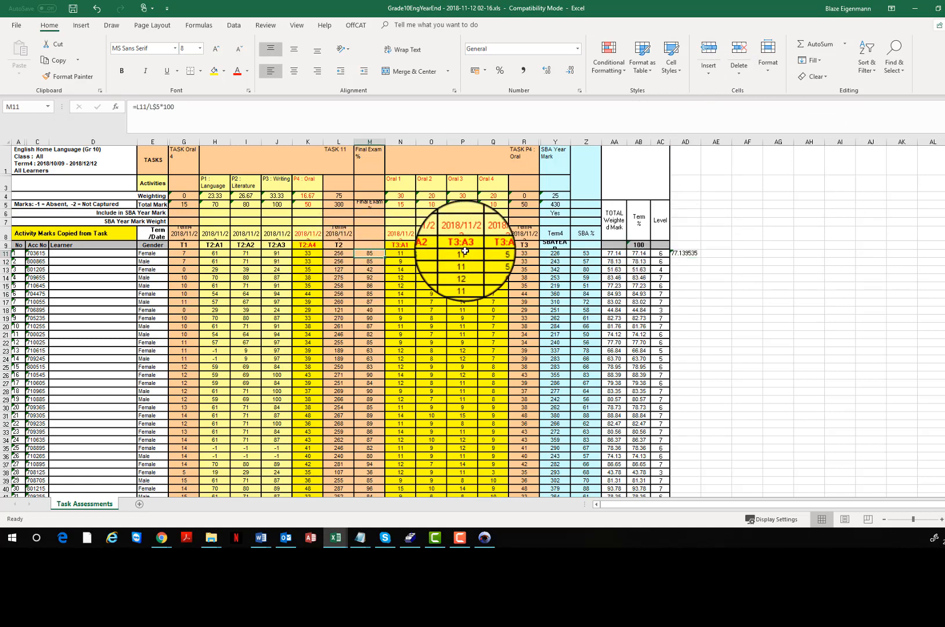
click(582, 254)
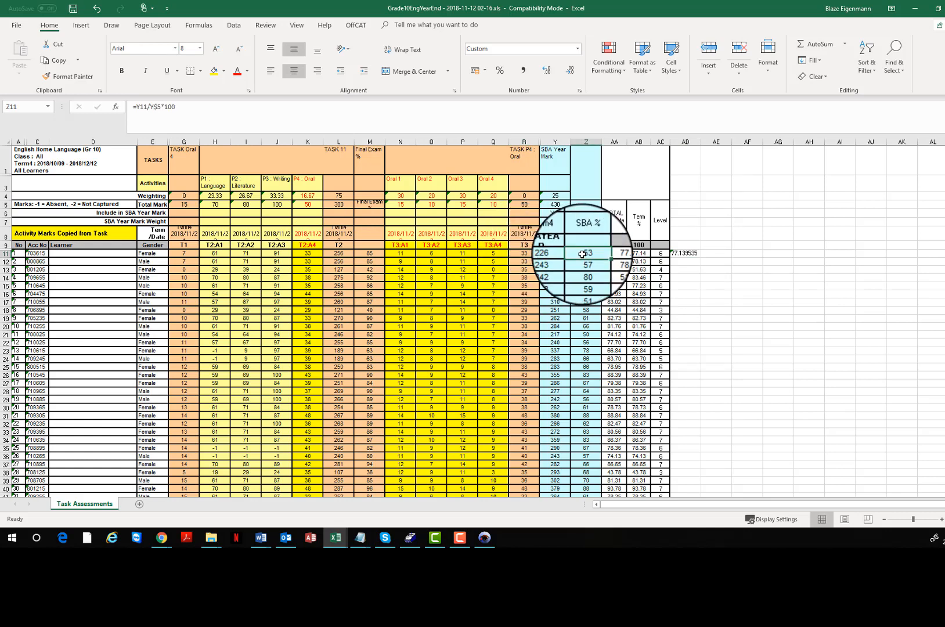
click(370, 253)
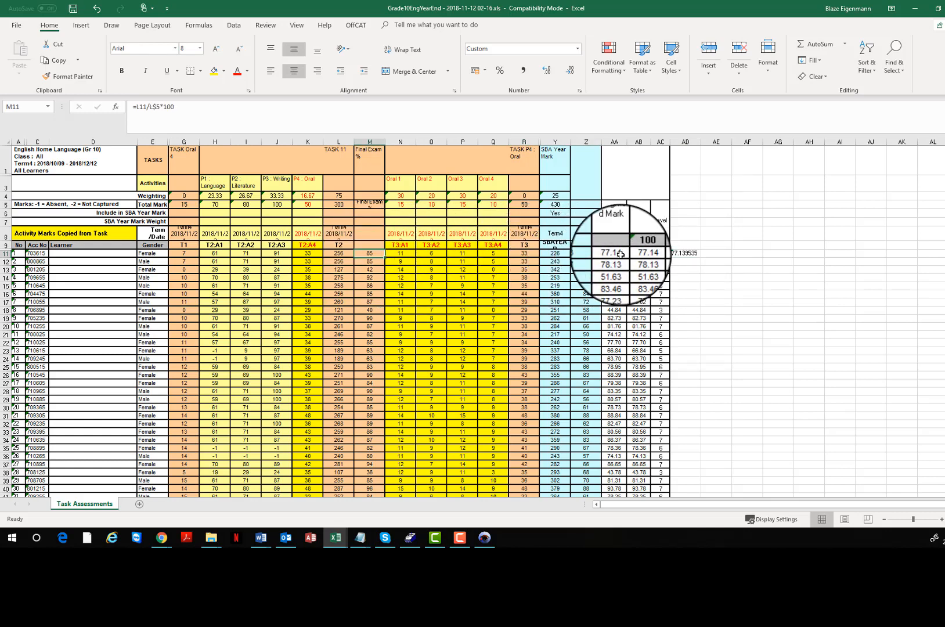
click(612, 253)
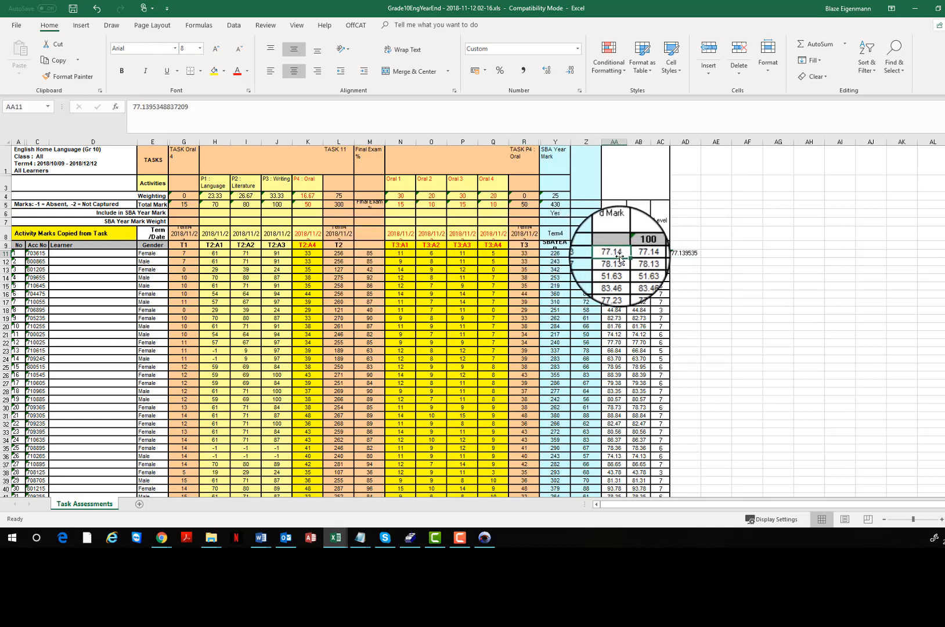
click(339, 204)
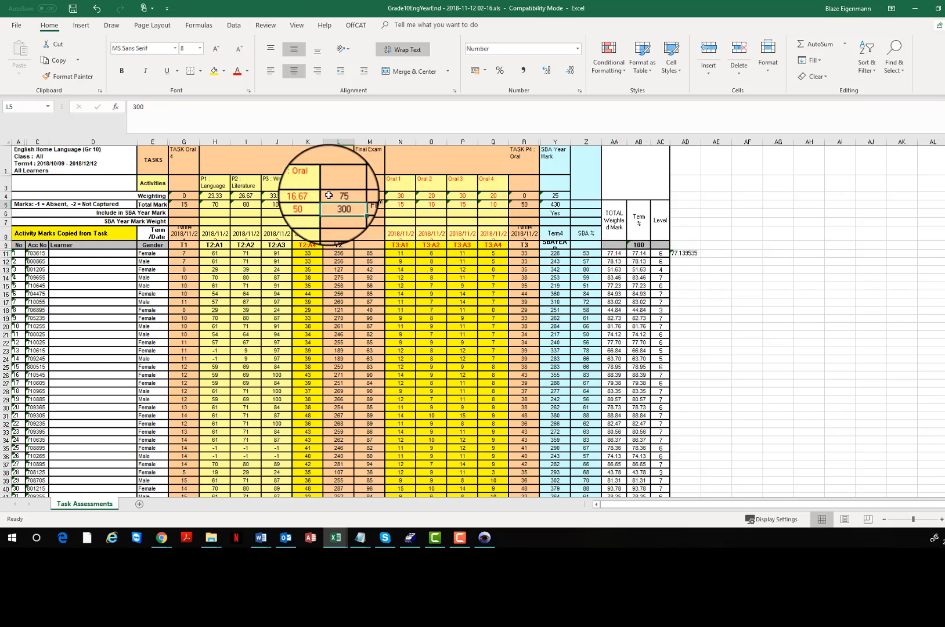
click(555, 204)
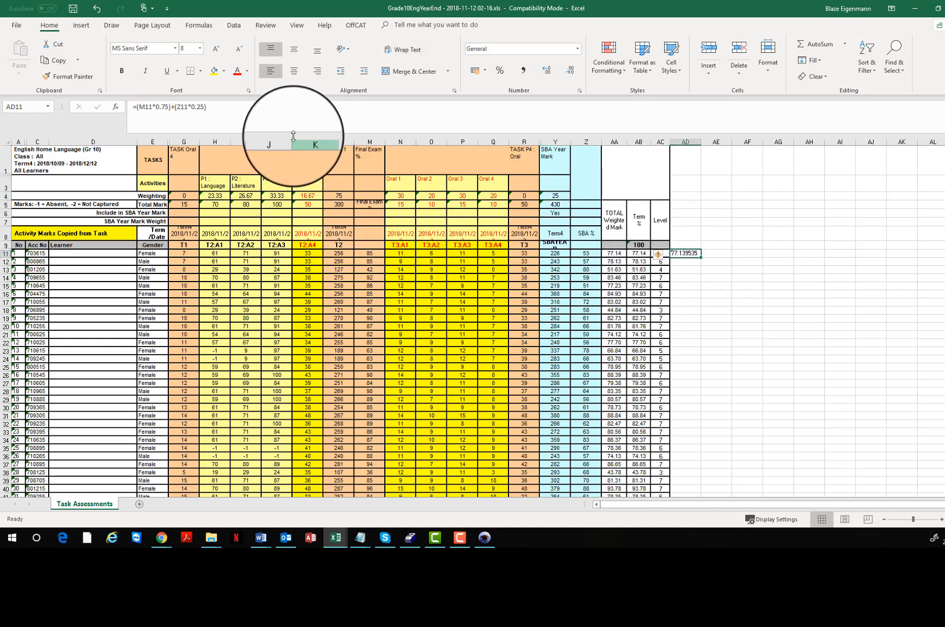
click(157, 107)
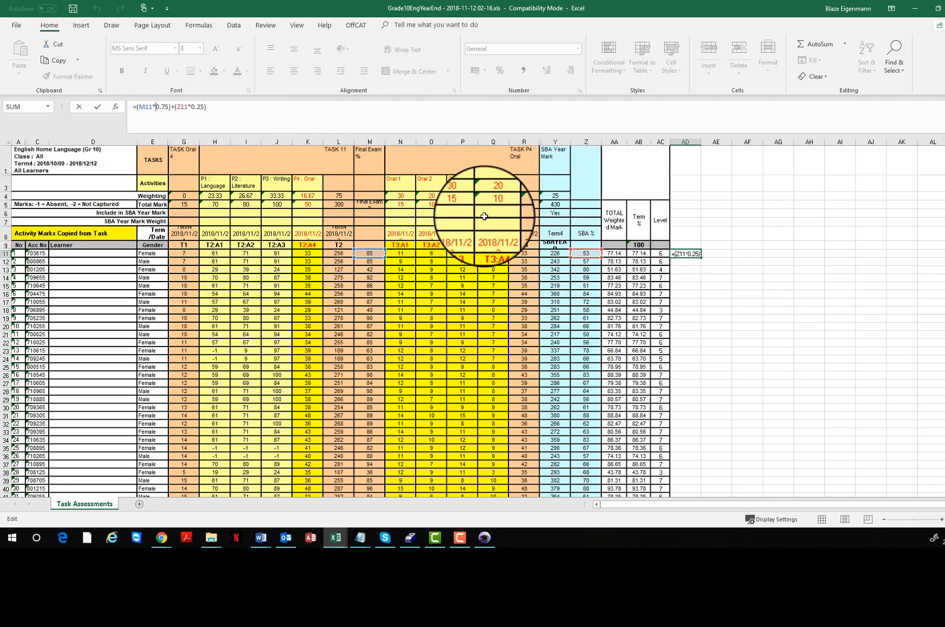
key(Return)
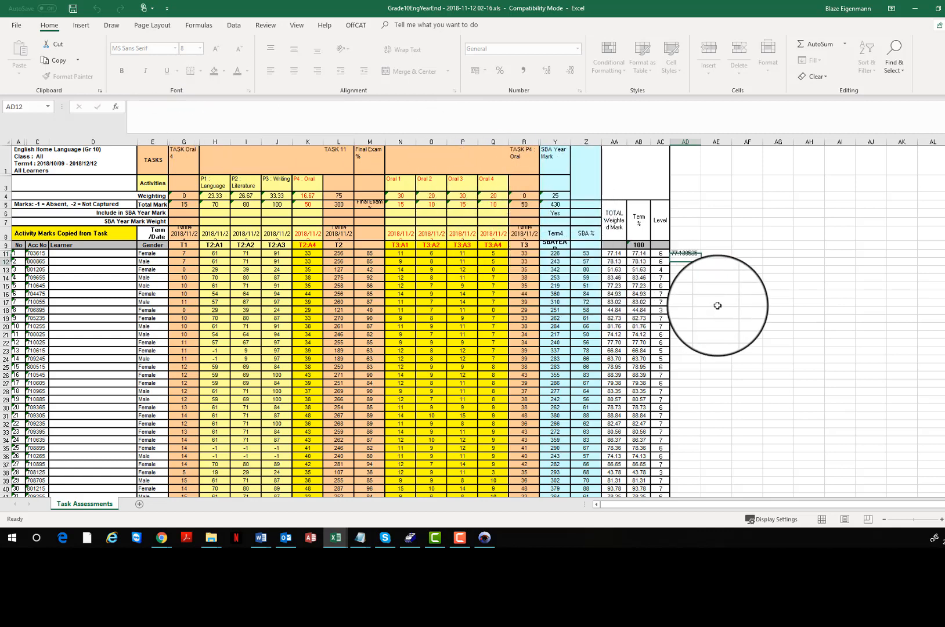
Copy the weighted term mark formula from AD11 and paste it into AD12:AD29
right_click(689, 253)
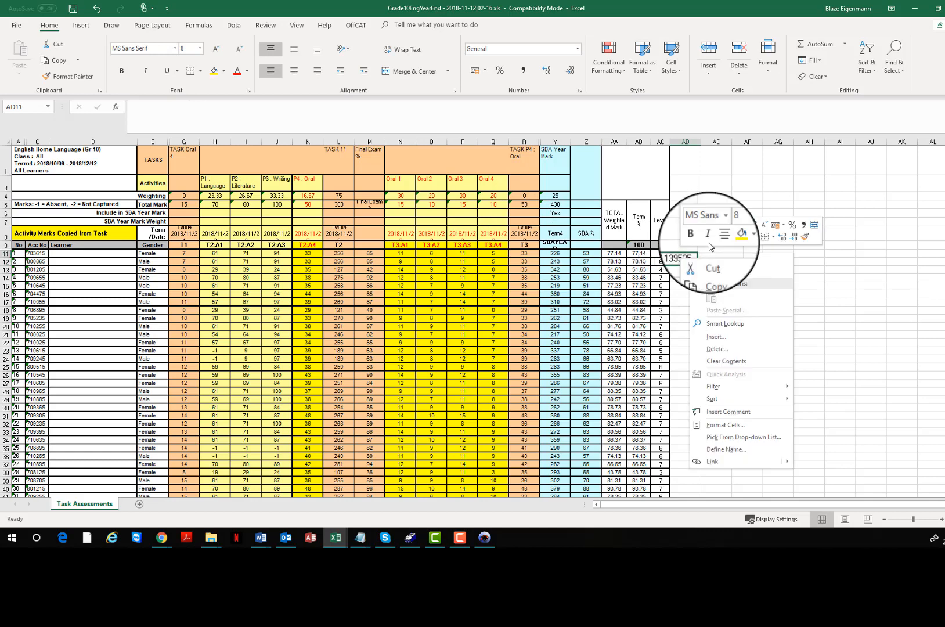
click(702, 264)
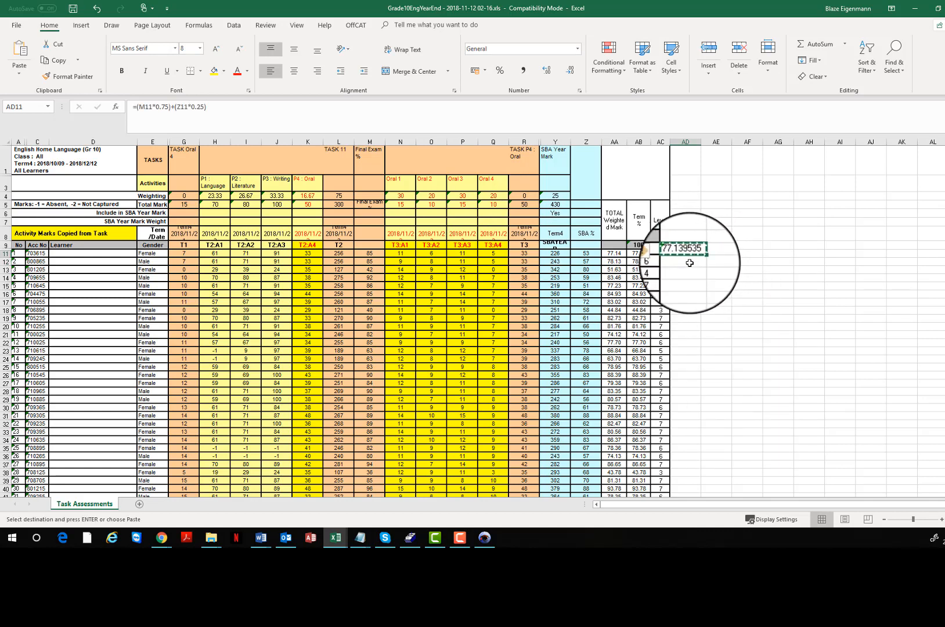
drag(690, 263, 684, 399)
right_click(684, 400)
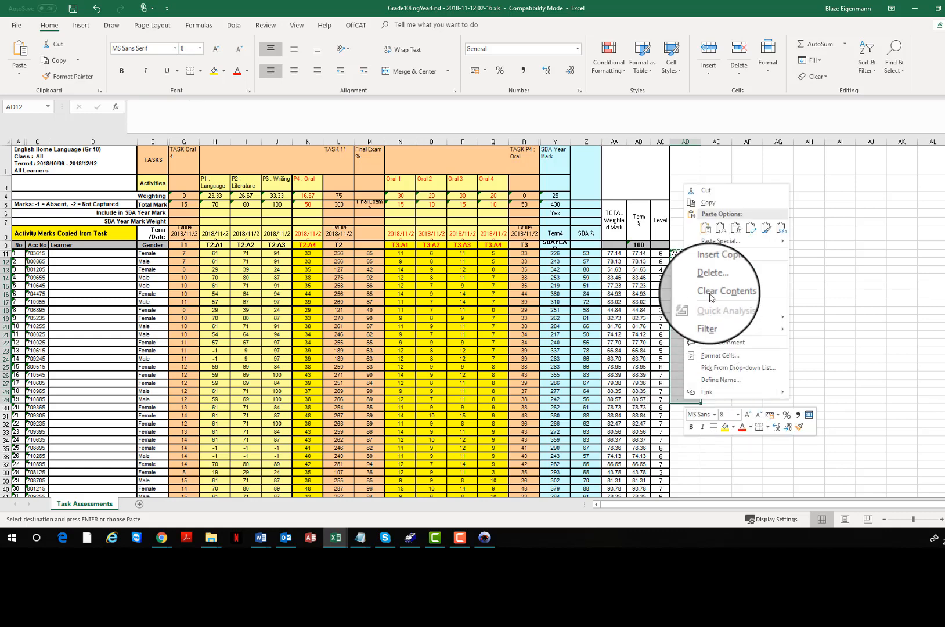
click(705, 230)
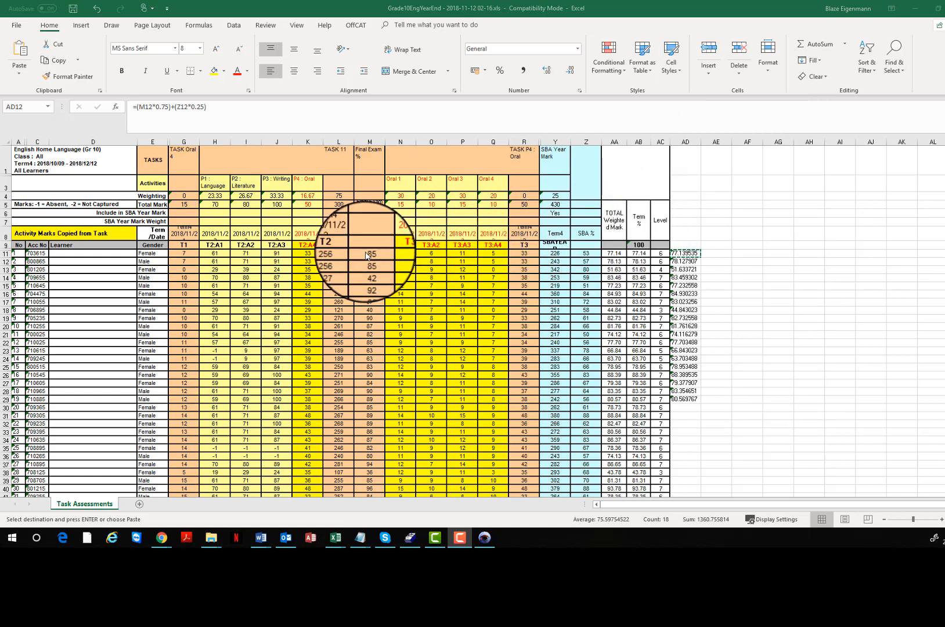
Copy the final exam percentages in M11:M49
drag(587, 253, 593, 383)
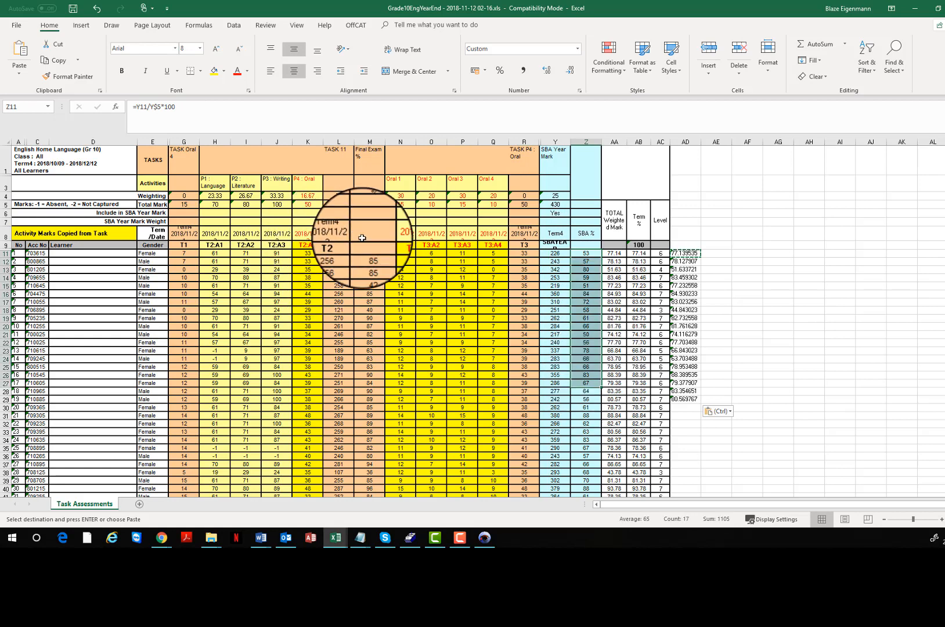
drag(368, 253, 370, 375)
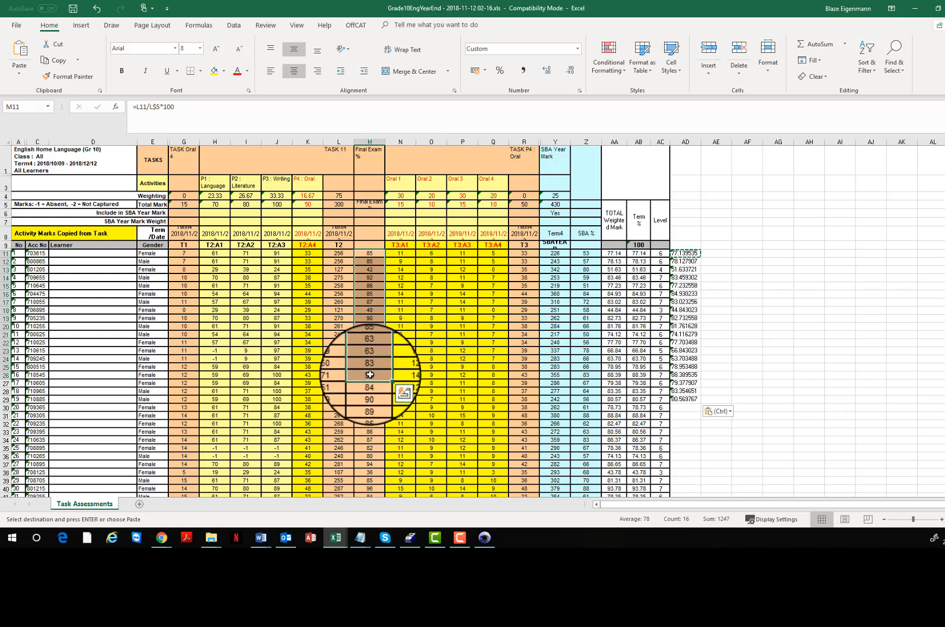
right_click(371, 372)
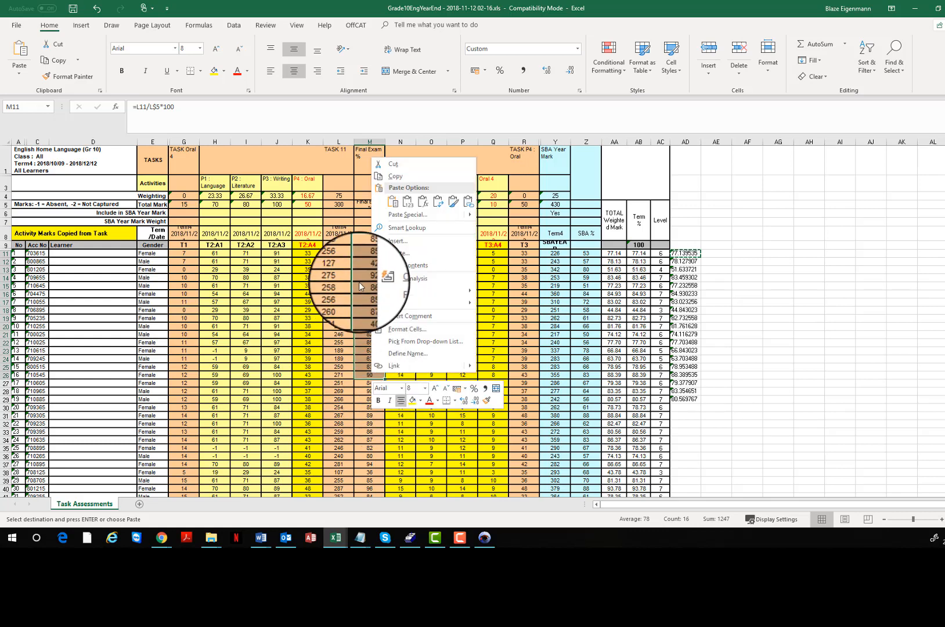
key(Escape)
drag(364, 253, 364, 468)
right_click(382, 403)
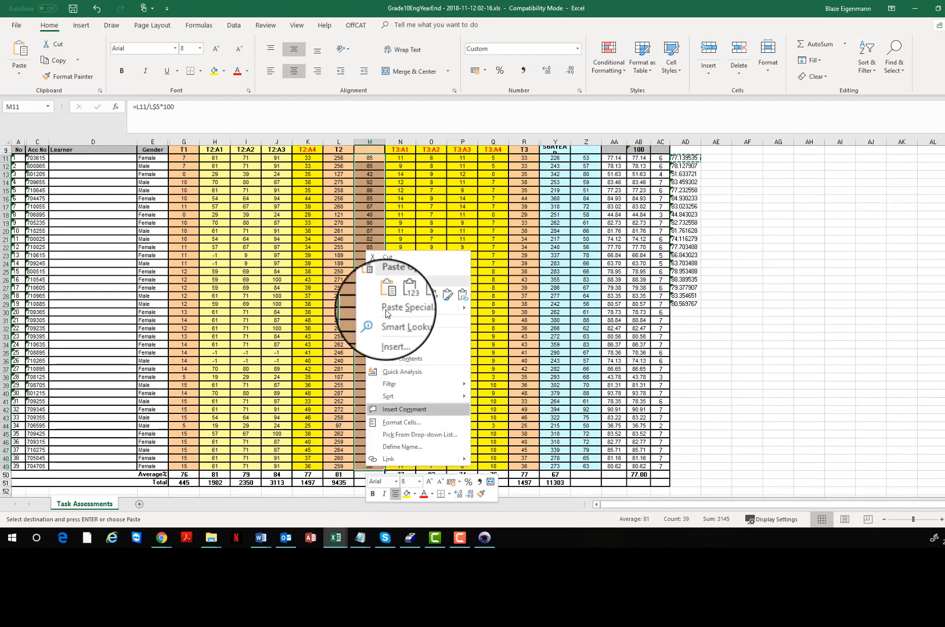
click(394, 272)
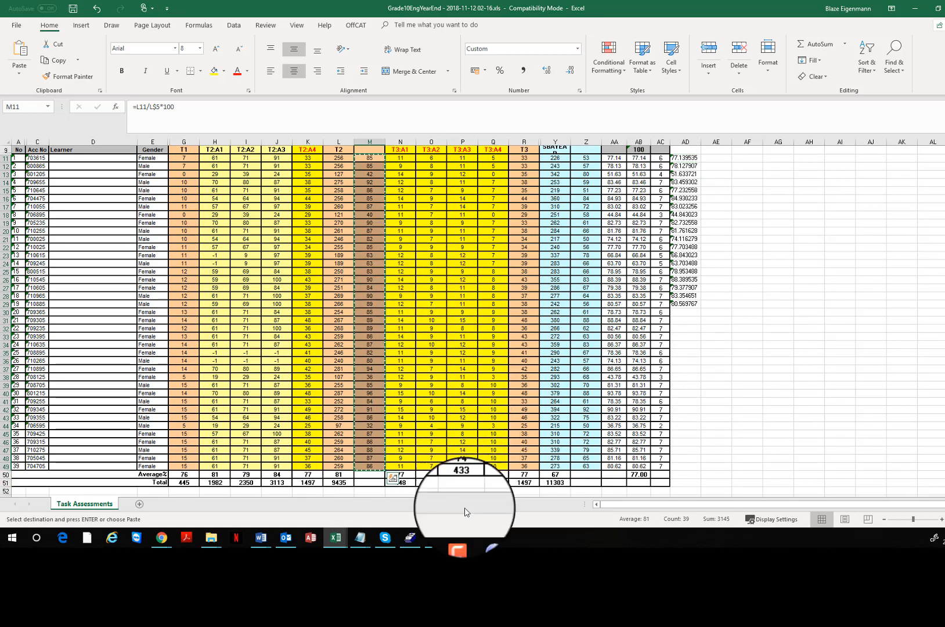
Switch to FrontOFFICE and paste the copied exam percentages into the RD6 column of MarksAlter, accepting the 39 records
click(483, 540)
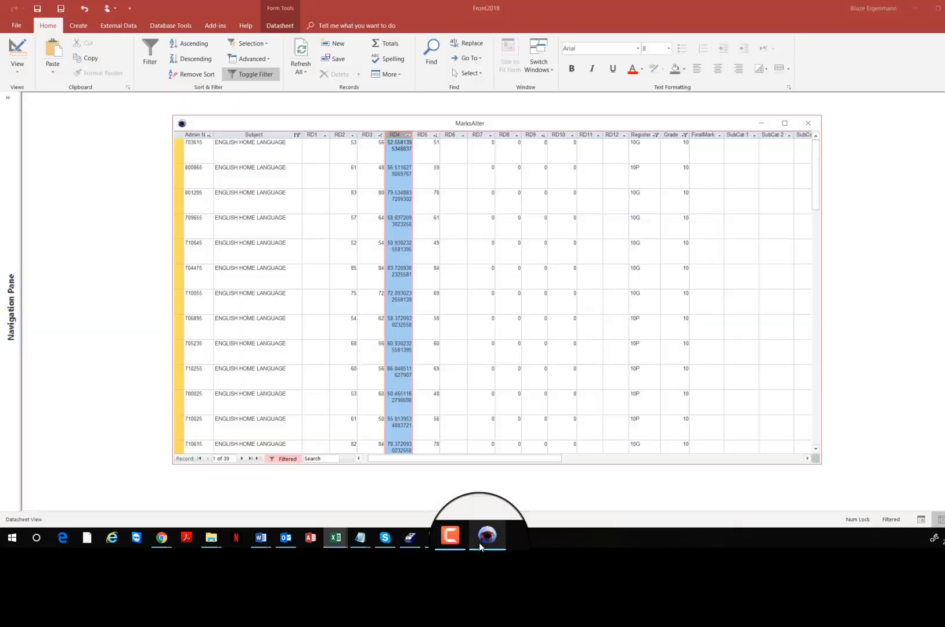
click(459, 138)
right_click(459, 138)
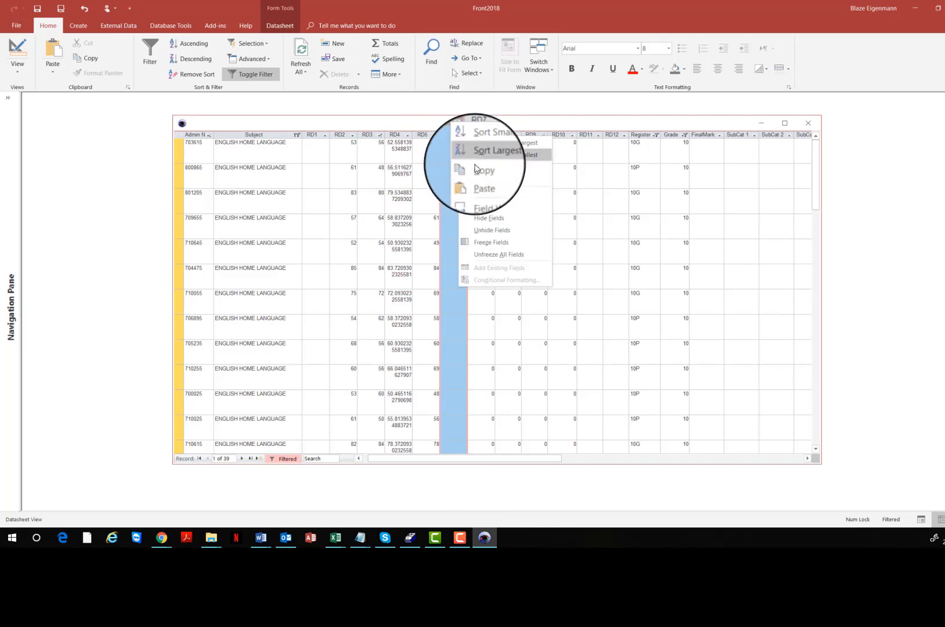
click(478, 180)
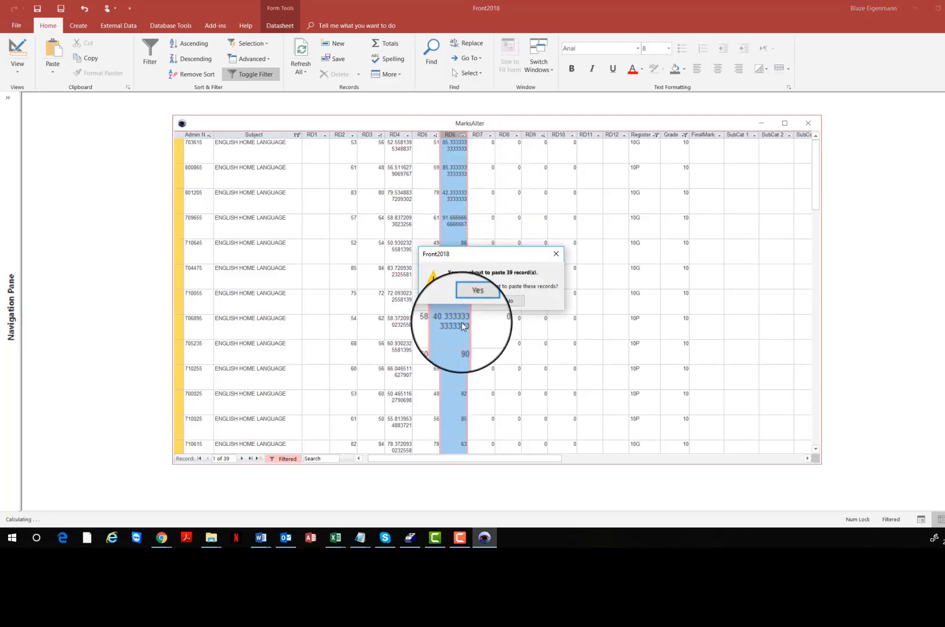
click(473, 300)
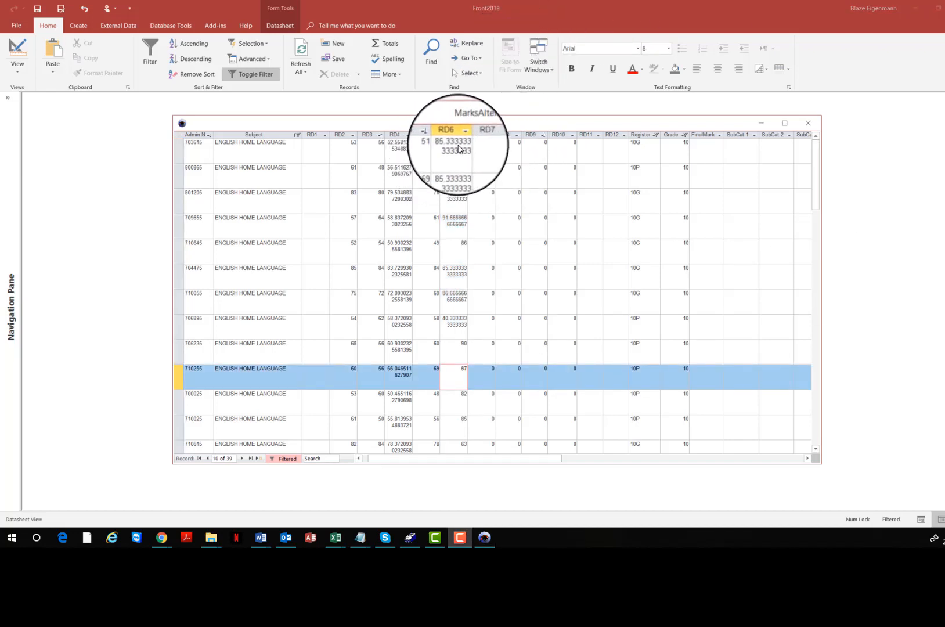
Review the mark columns RD1 to RD6 in MarksAlter, comparing the first learner's RD4 and RD6 marks
click(319, 148)
click(318, 133)
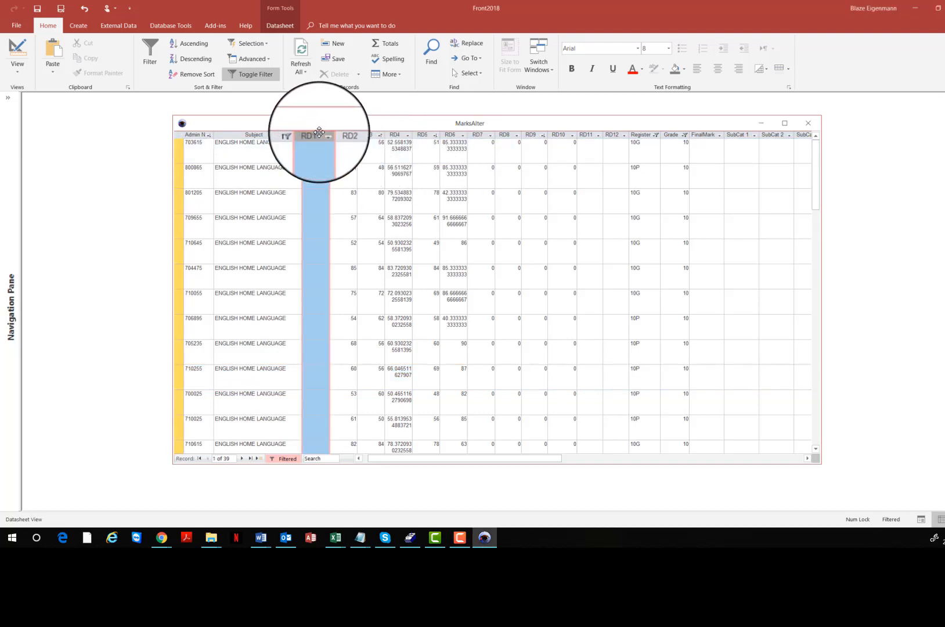
click(341, 133)
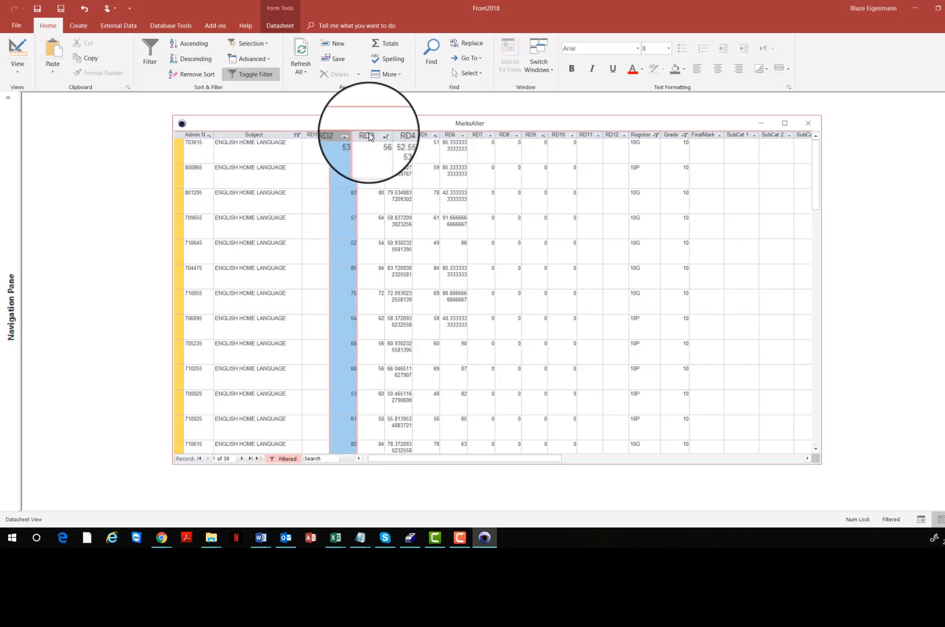
click(375, 135)
click(399, 131)
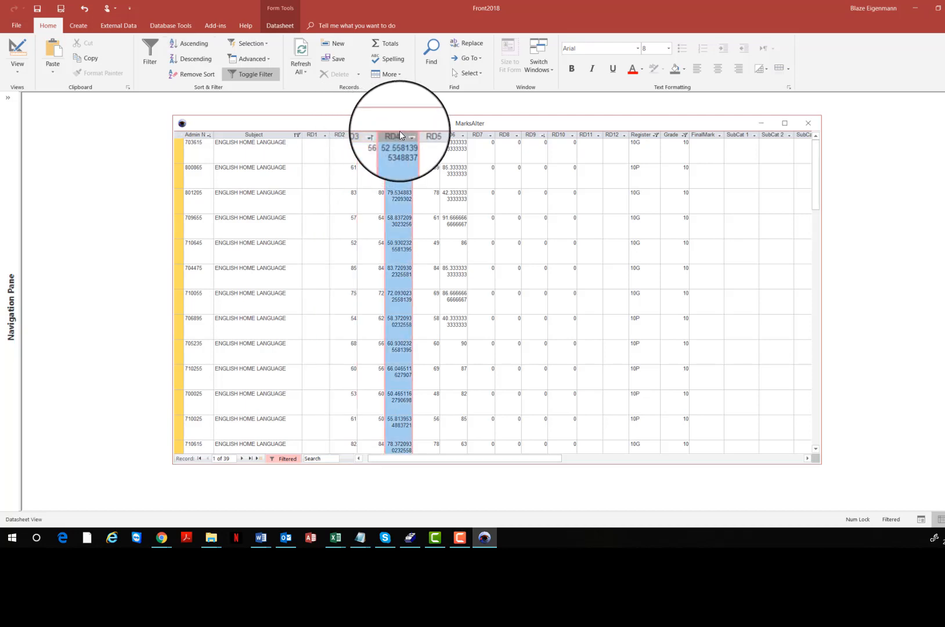
click(426, 135)
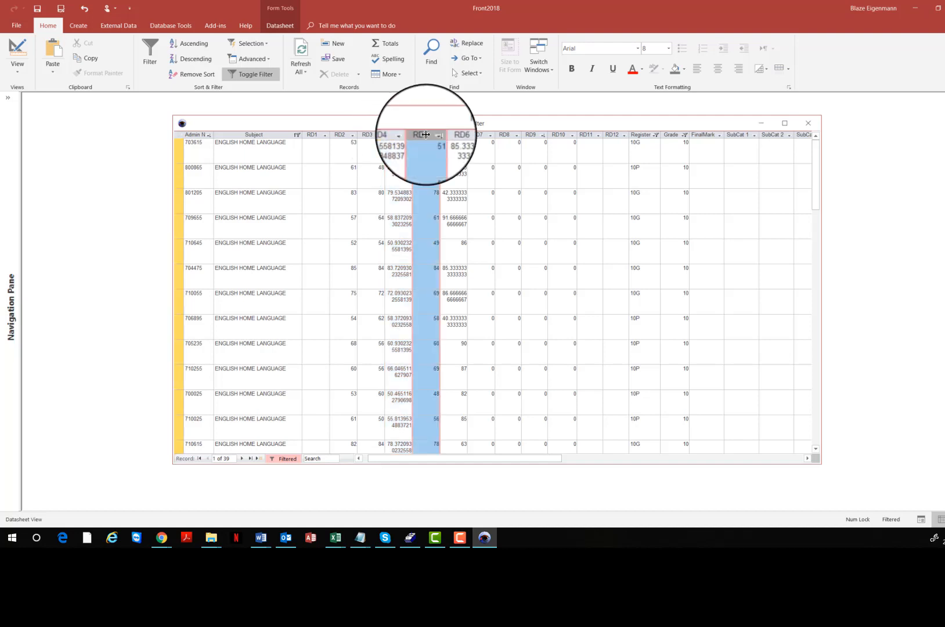
click(456, 135)
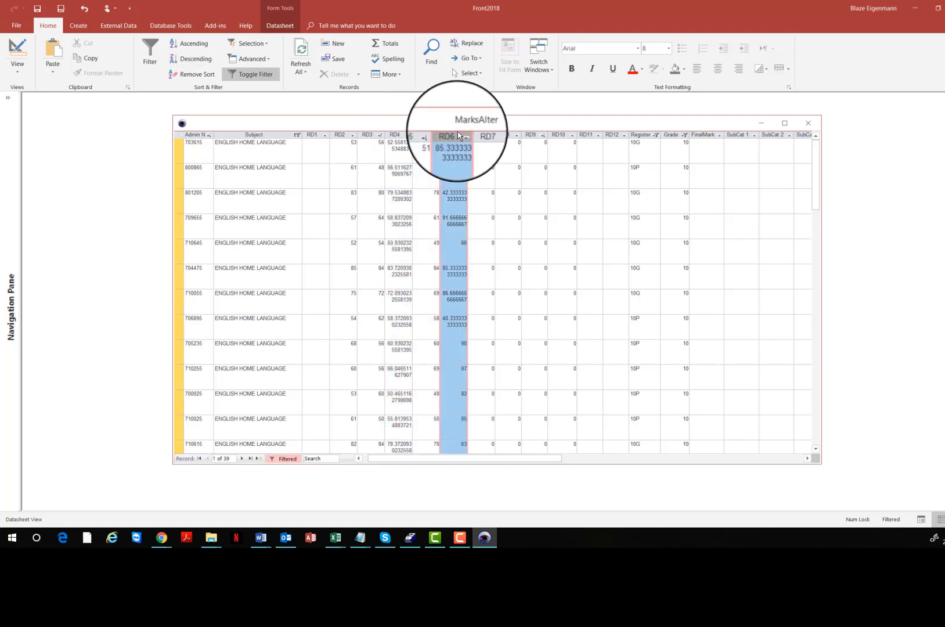
click(396, 145)
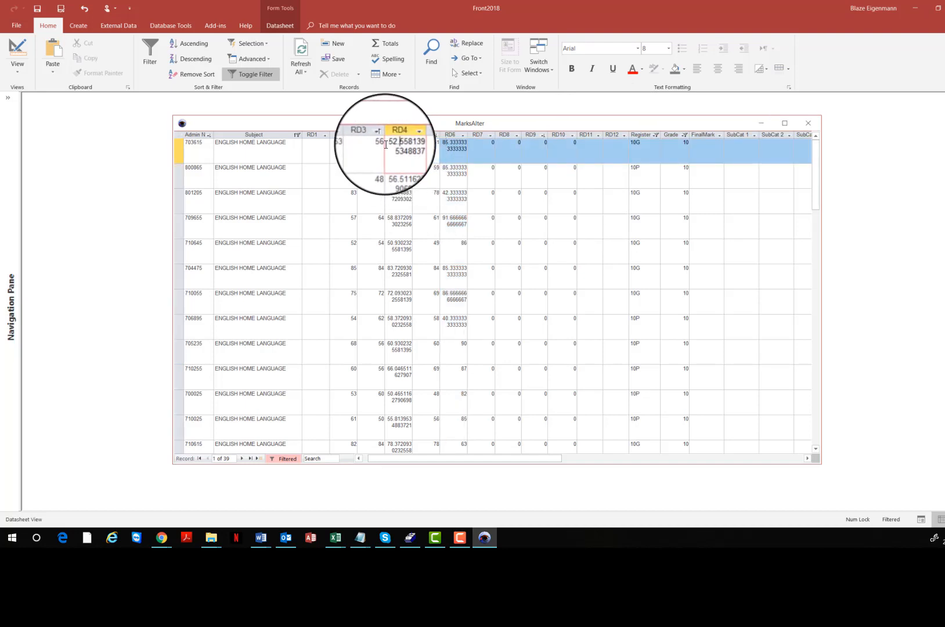
click(402, 149)
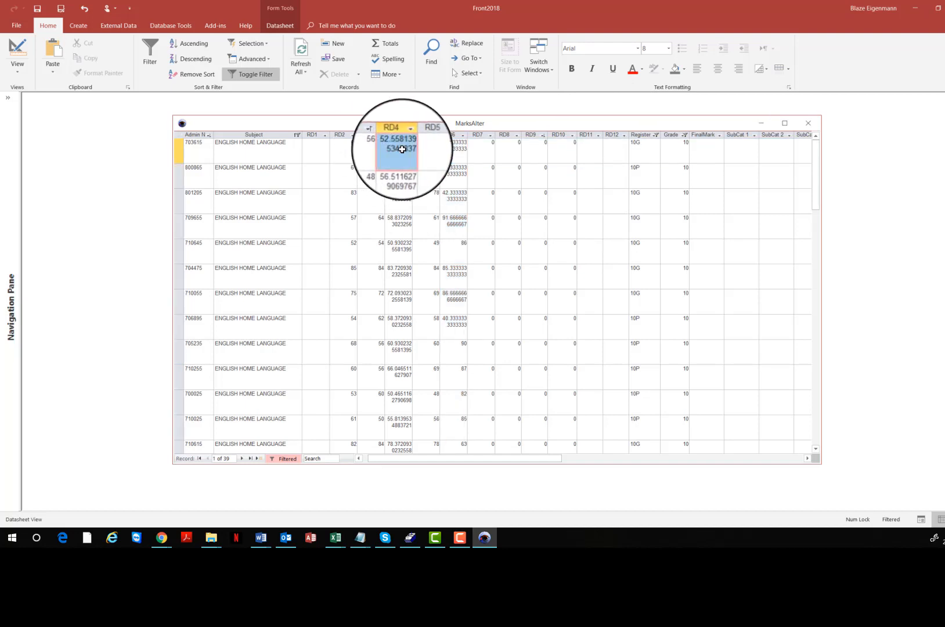
click(457, 148)
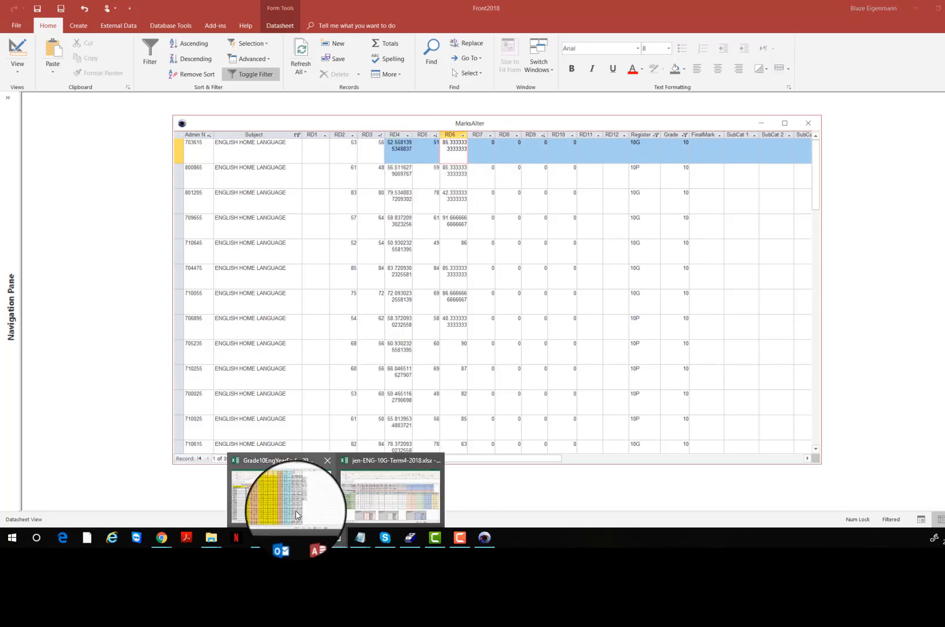
Switch back to the Grade10EngYearEnd workbook and examine the 0.75 and 0.25 weightings in the AD11 formula
click(295, 510)
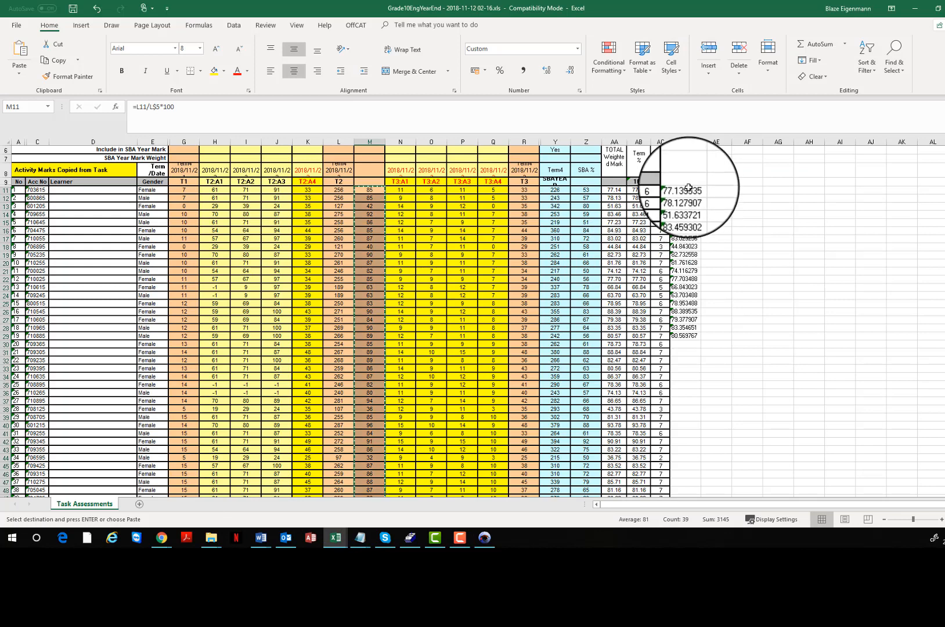
click(689, 190)
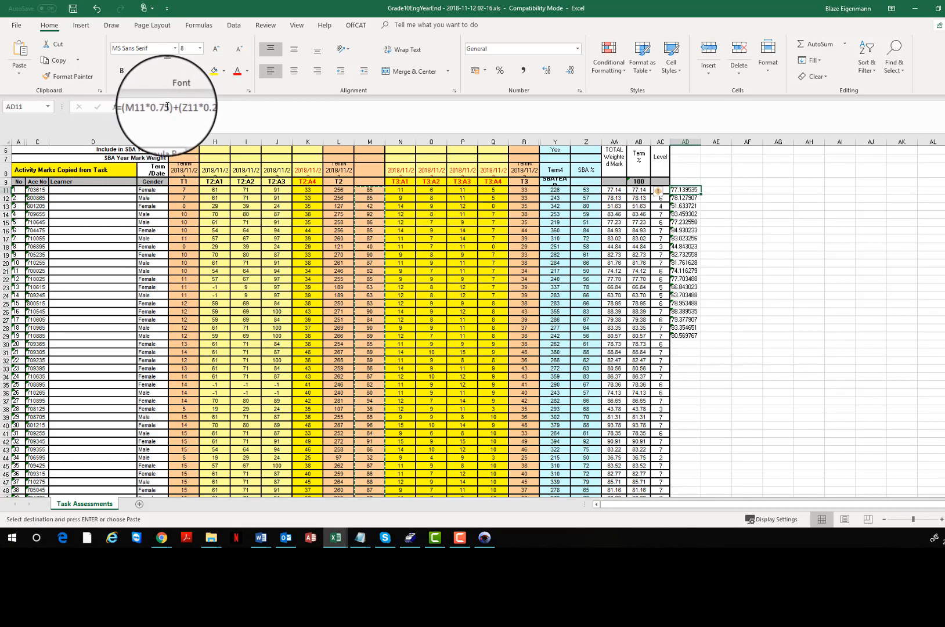
drag(146, 106, 169, 107)
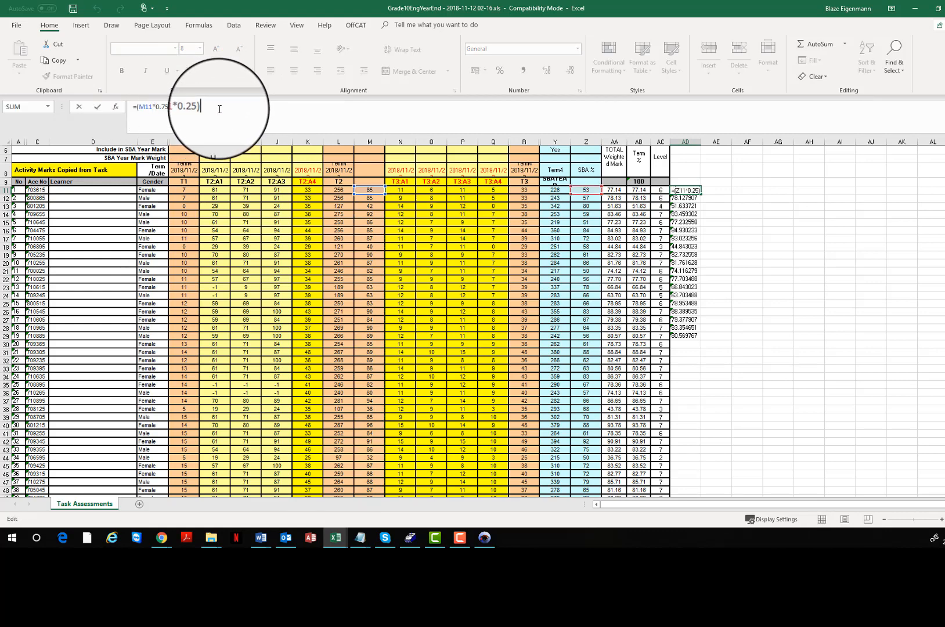
key(Return)
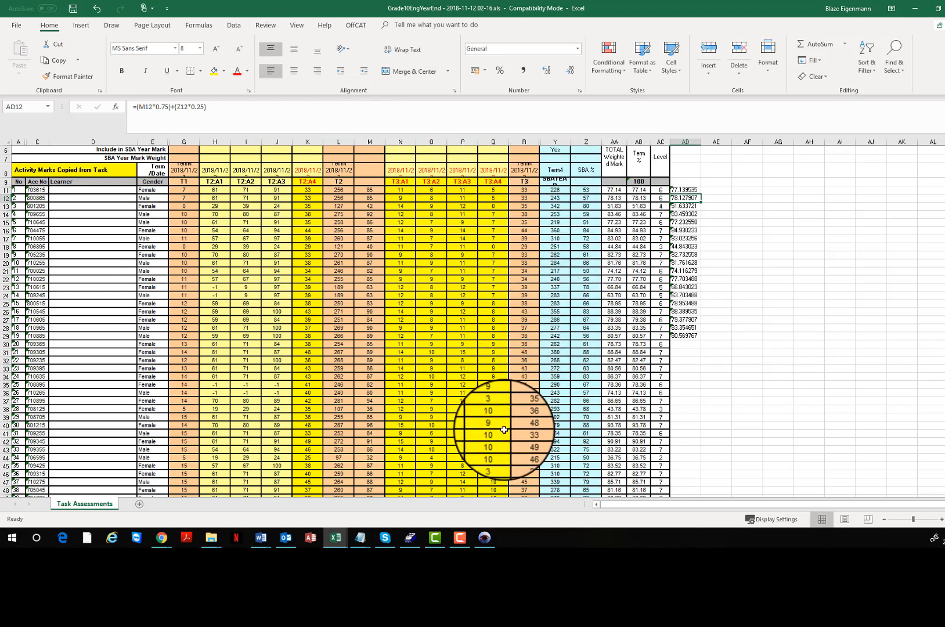
click(492, 544)
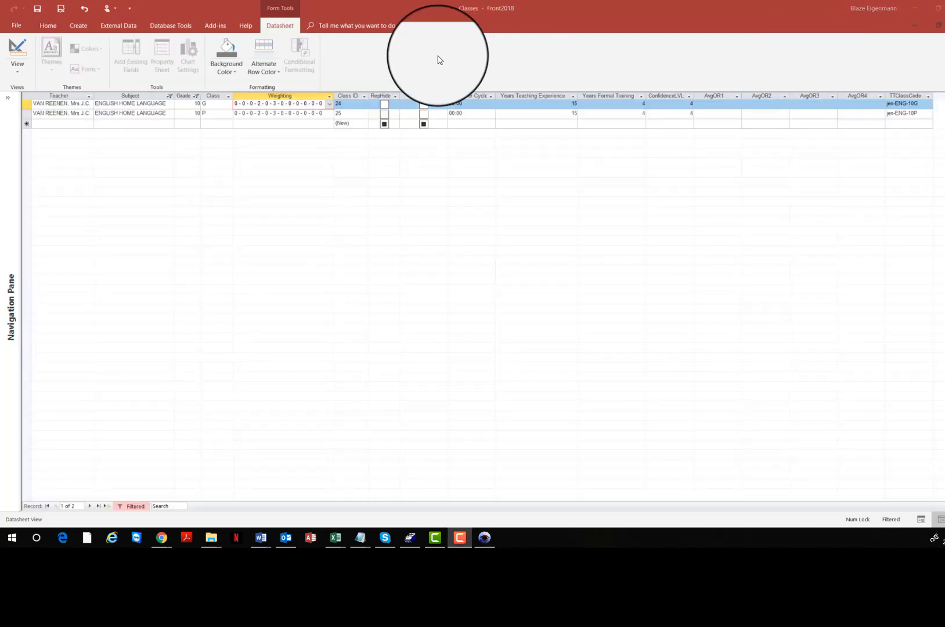
click(328, 103)
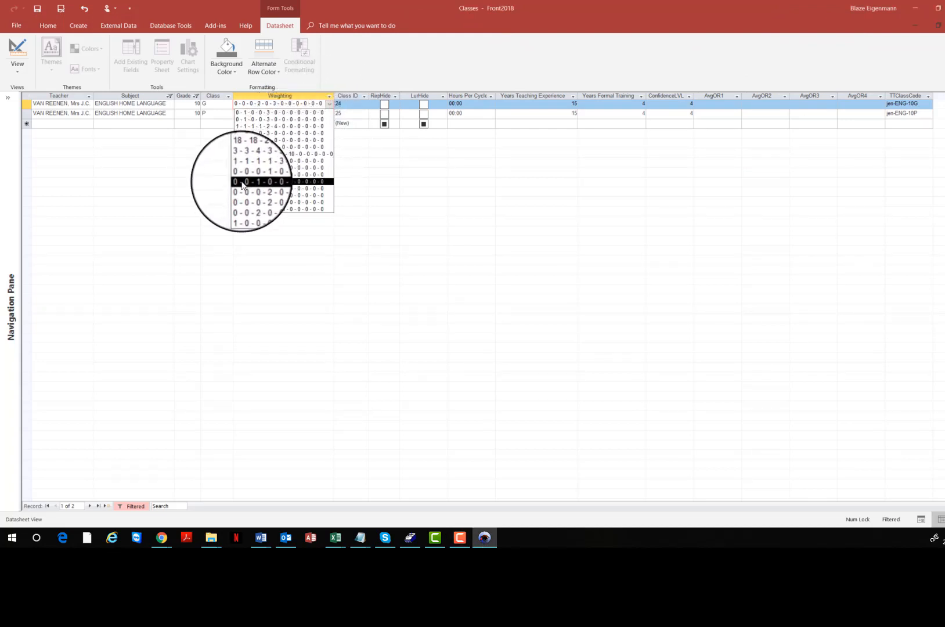
click(274, 177)
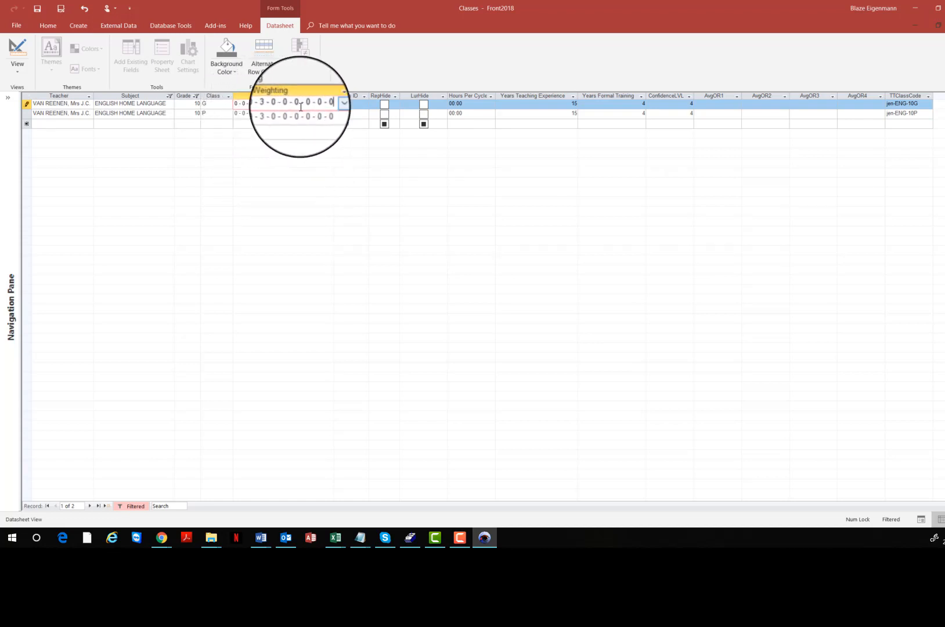
click(335, 115)
click(330, 115)
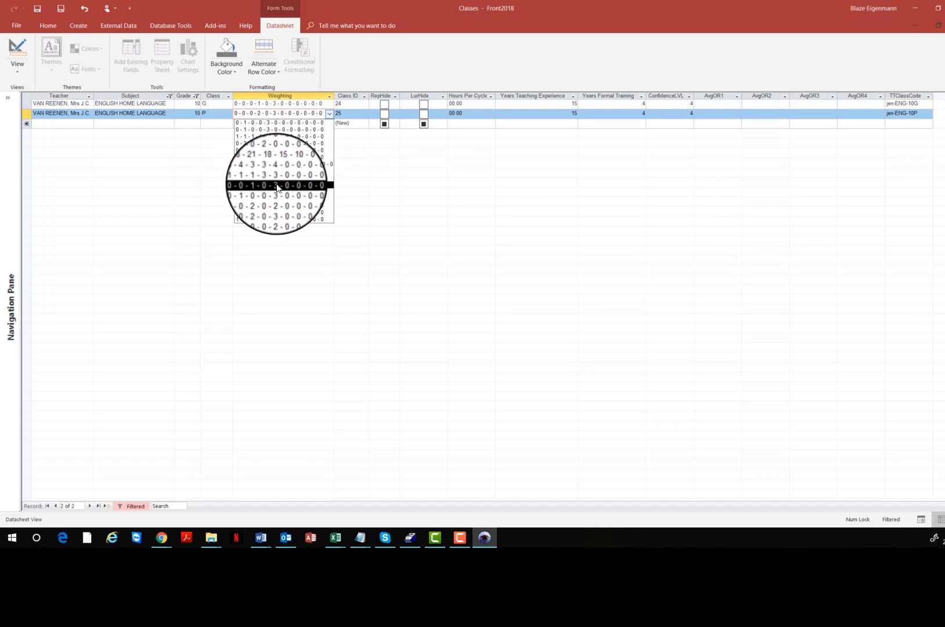
click(277, 185)
Review the weighting entries of both Grade 10 classes, including the sixth position, and switch back to the Grade10EngYearEnd workbook
click(264, 104)
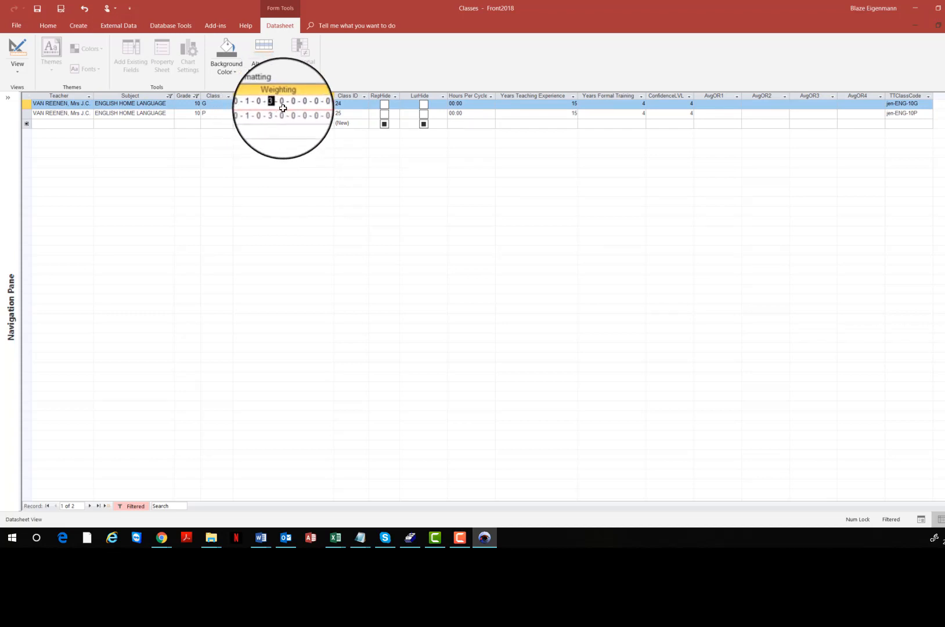
click(289, 113)
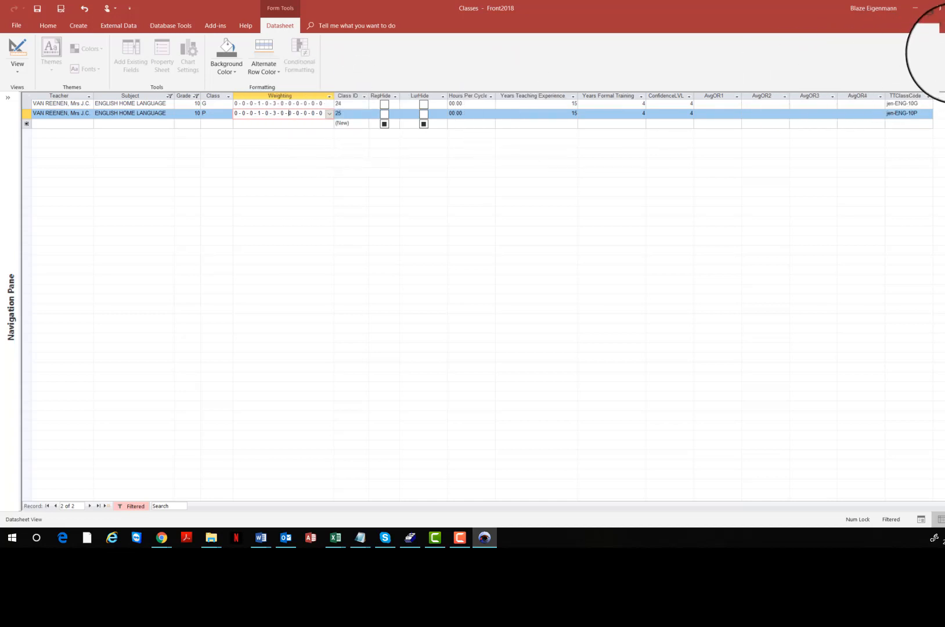
key(alt+Tab)
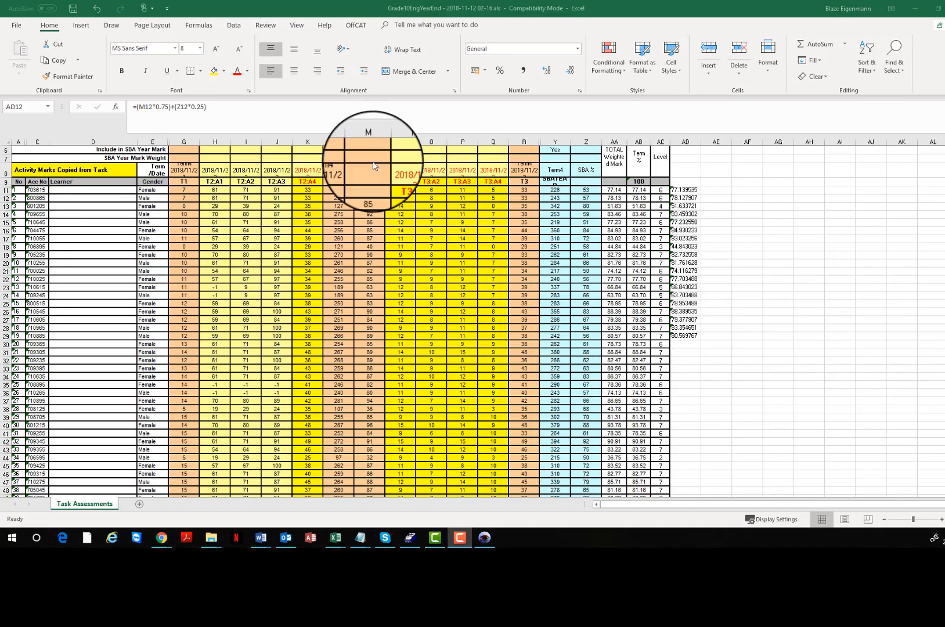